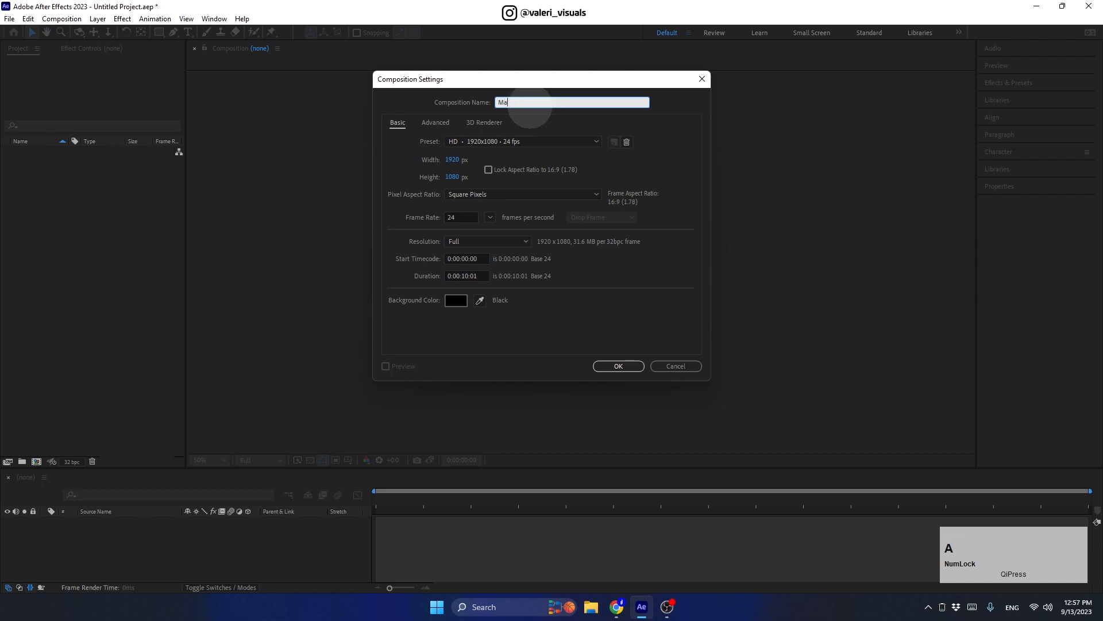
Step: Confirm Master Comp at 1920×1080 height and 24 fps in Composition Settings
{"action": "left_click", "coordinate": [453, 176]}
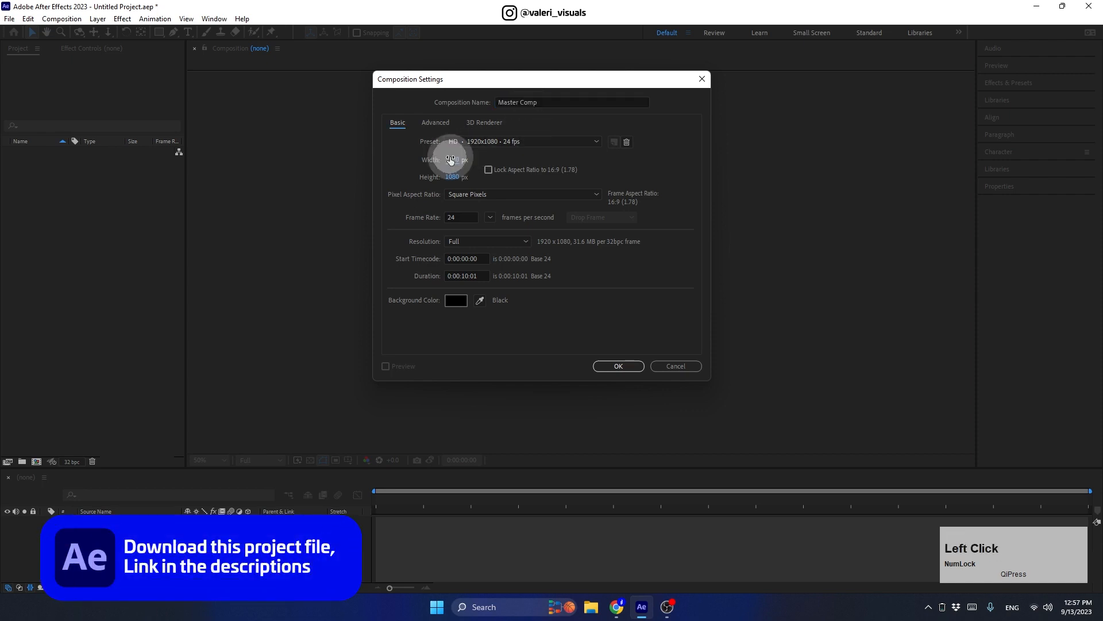
{"action": "left_click", "coordinate": [464, 215]}
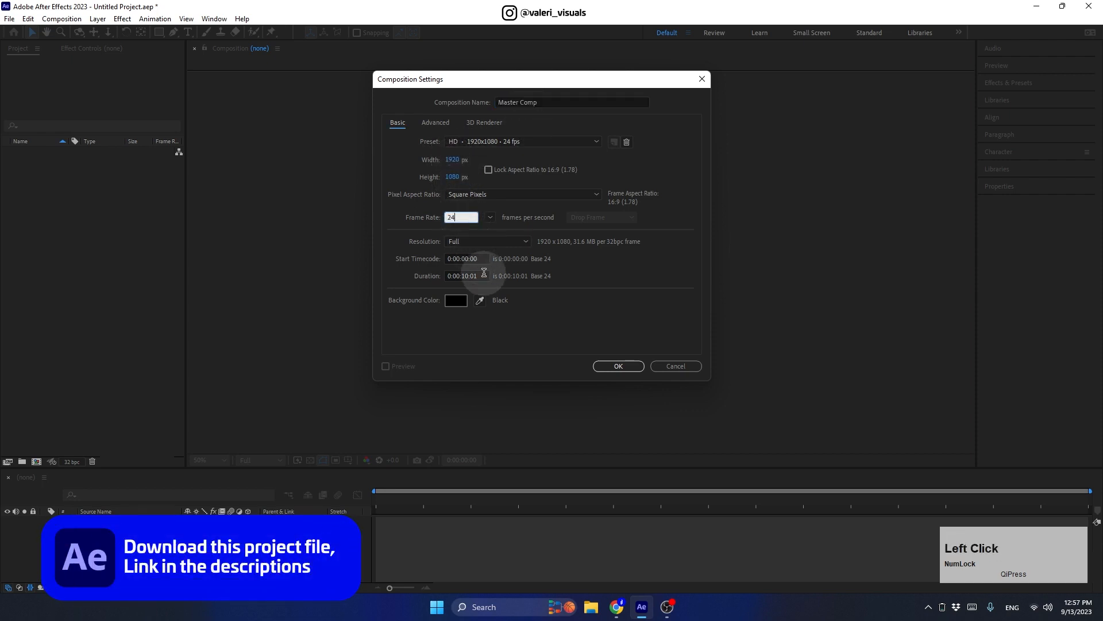
{"action": "left_click", "coordinate": [612, 367]}
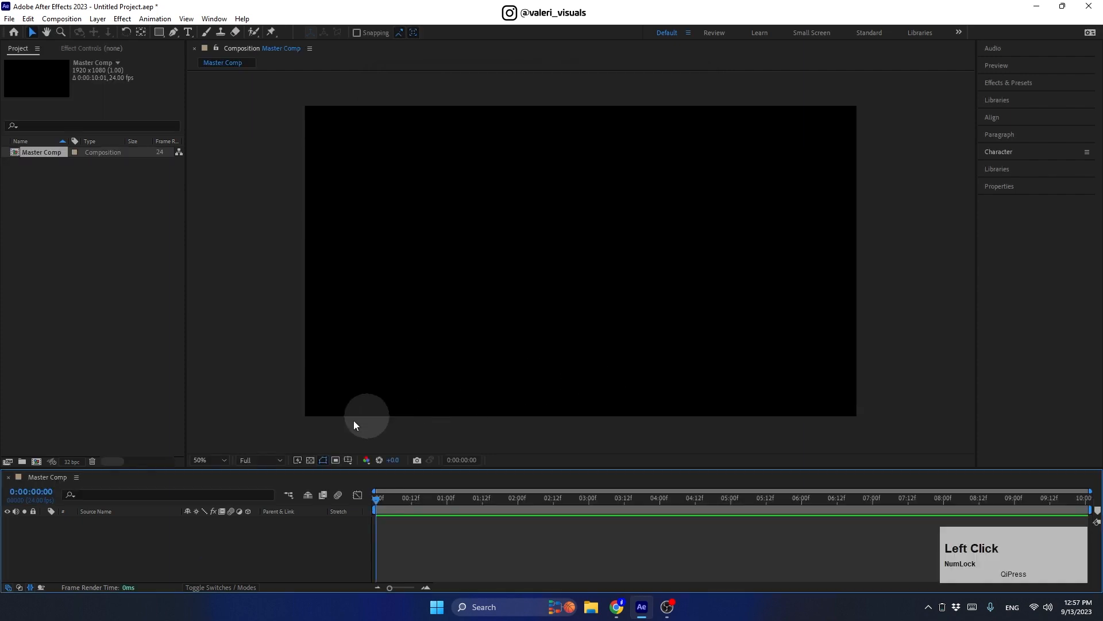
Step: Type 'Pop Art' as a new text layer and set its font size to 400 px
{"action": "left_click", "coordinate": [310, 460]}
{"action": "left_click", "coordinate": [188, 32]}
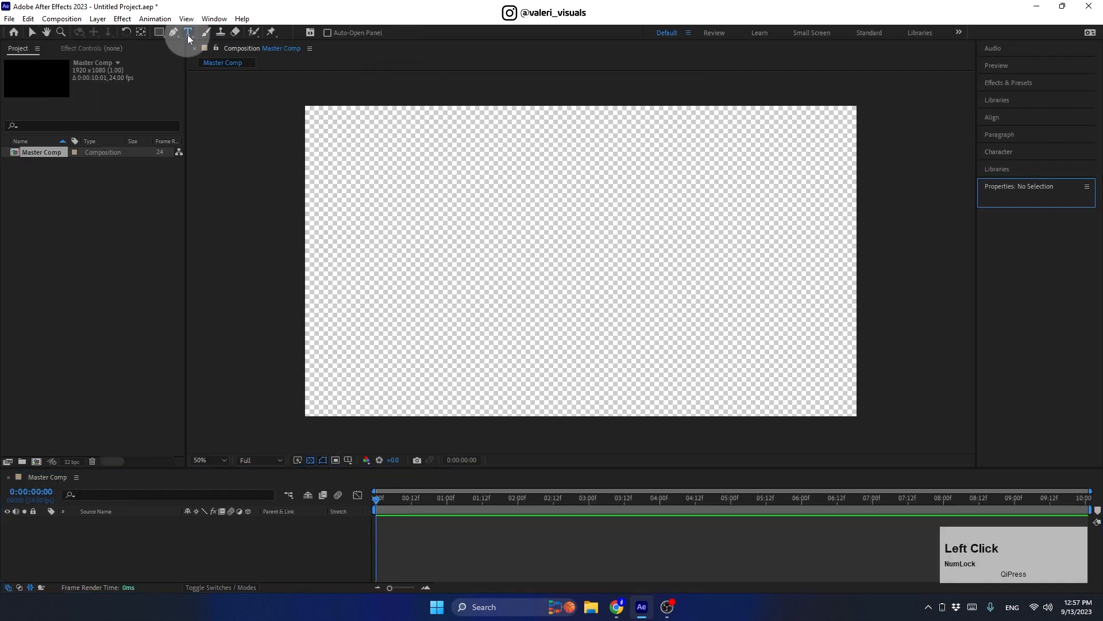
{"action": "left_click", "coordinate": [522, 267]}
{"action": "type", "text": "Pop Art"}
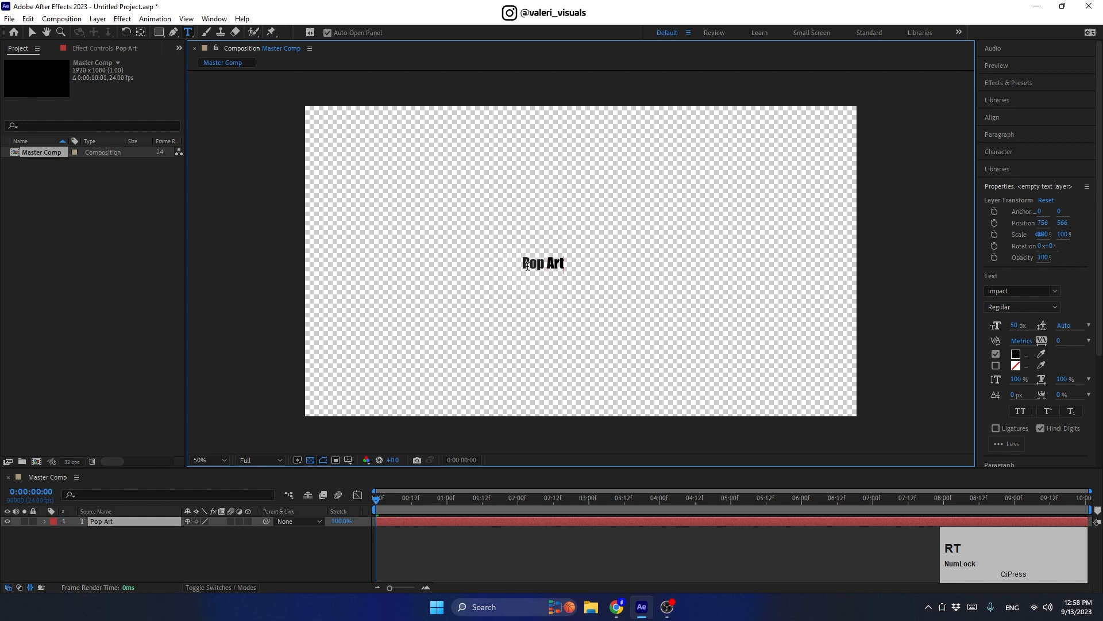
{"action": "triple_click", "coordinate": [529, 265]}
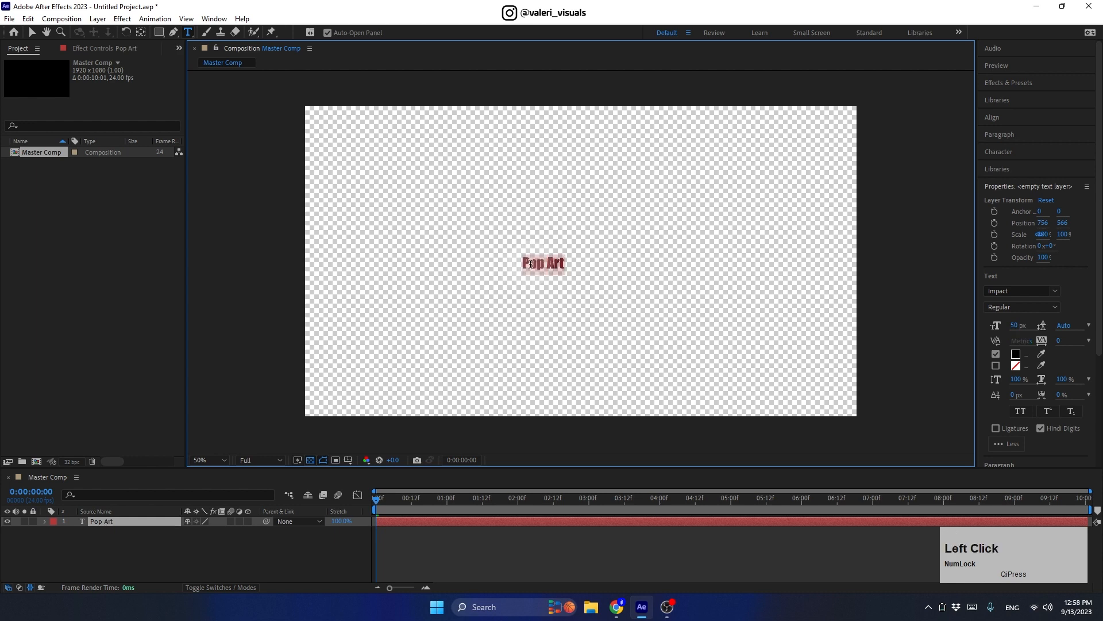
{"action": "left_click", "coordinate": [1016, 325]}
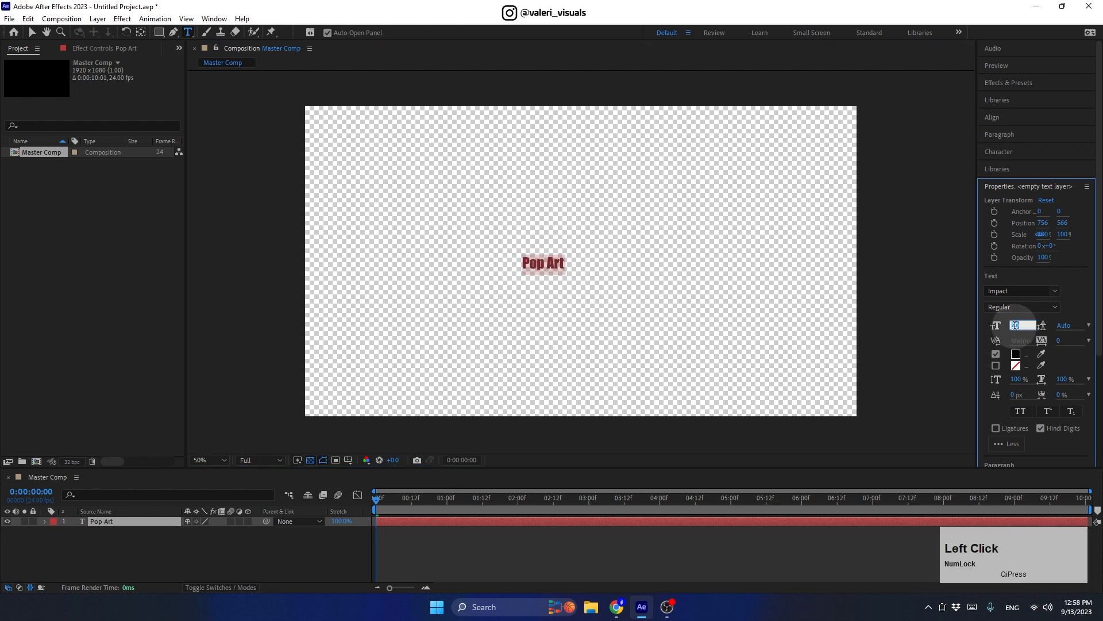
{"action": "type", "text": "400"}
{"action": "key", "text": "Return"}
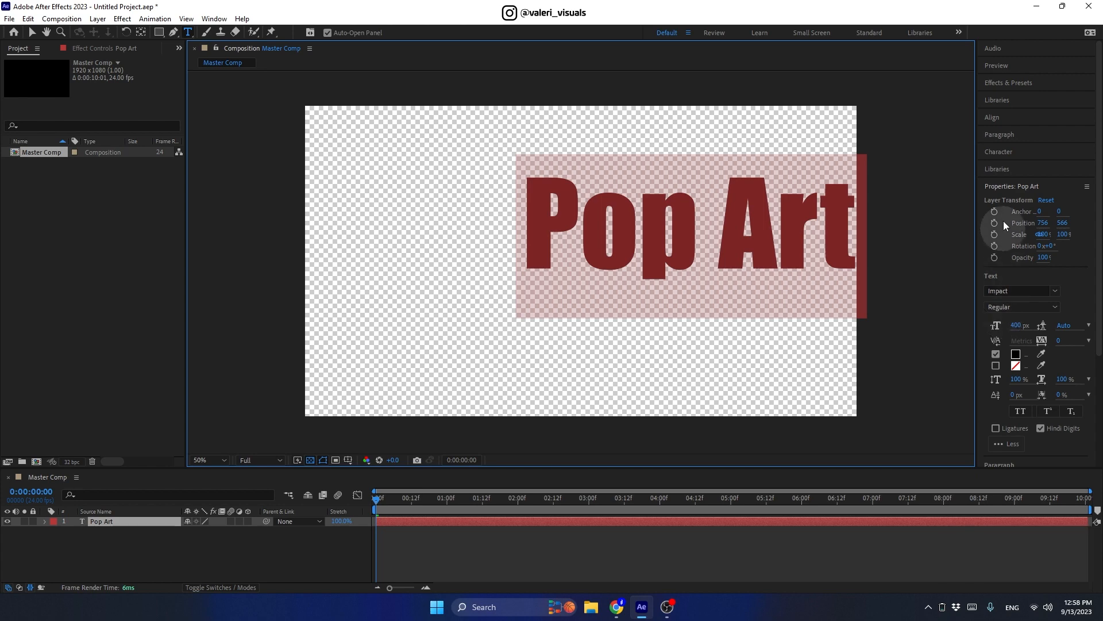
Step: Give the text a light grey (CBCBCB) fill and turn on All Caps
{"action": "left_click", "coordinate": [998, 152]}
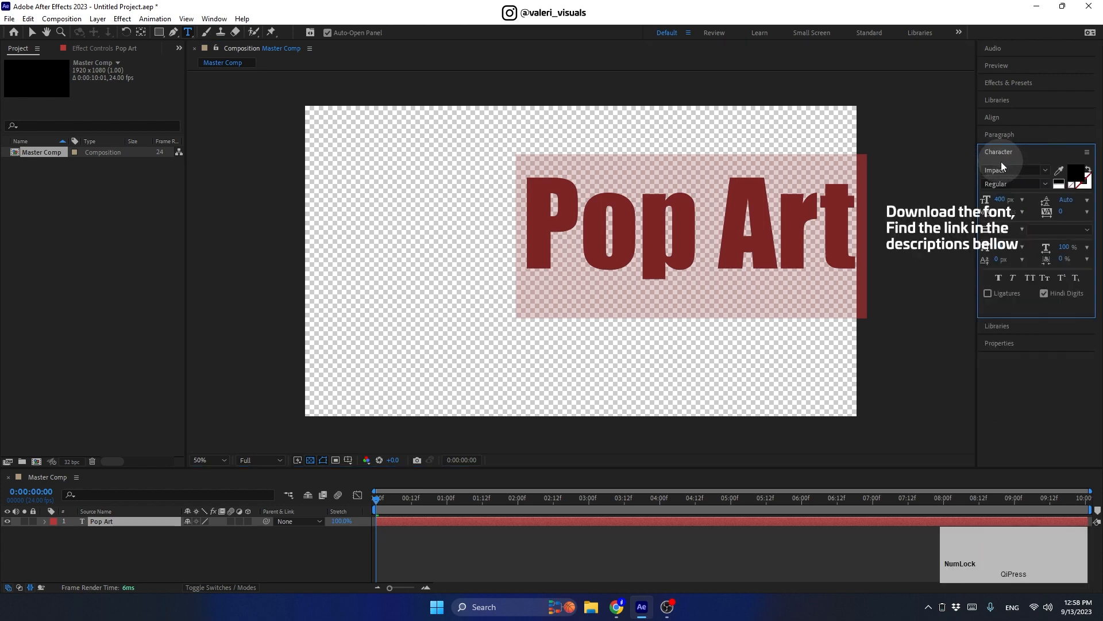
{"action": "left_click", "coordinate": [1075, 181]}
{"action": "left_click_drag", "start_coordinate": [781, 322], "coordinate": [754, 277]}
{"action": "left_click", "coordinate": [1017, 238]}
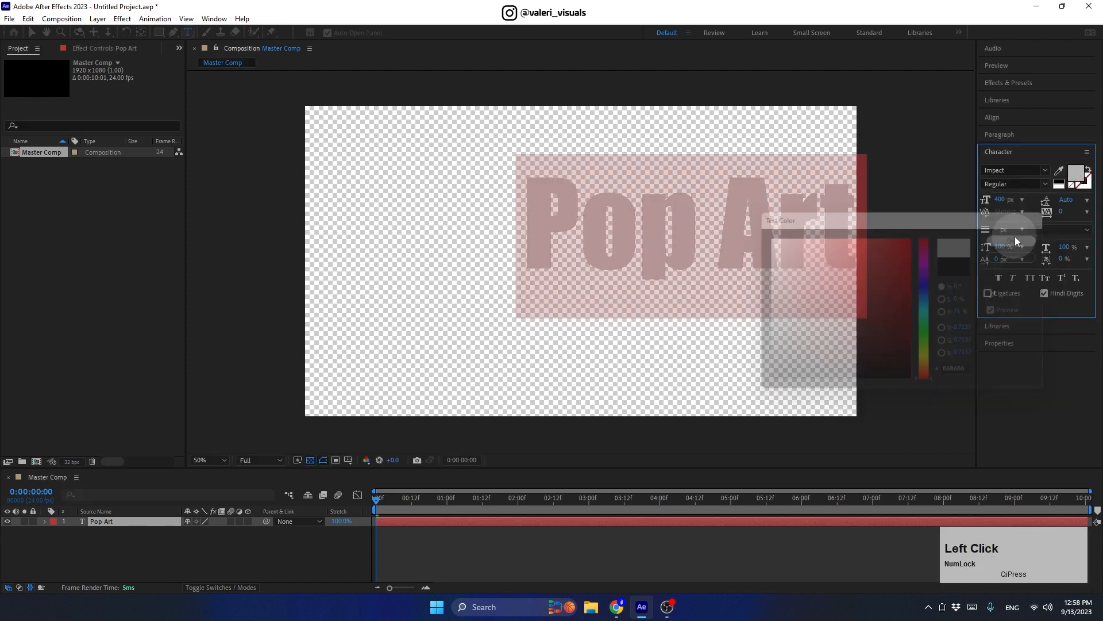
{"action": "left_click", "coordinate": [1030, 277]}
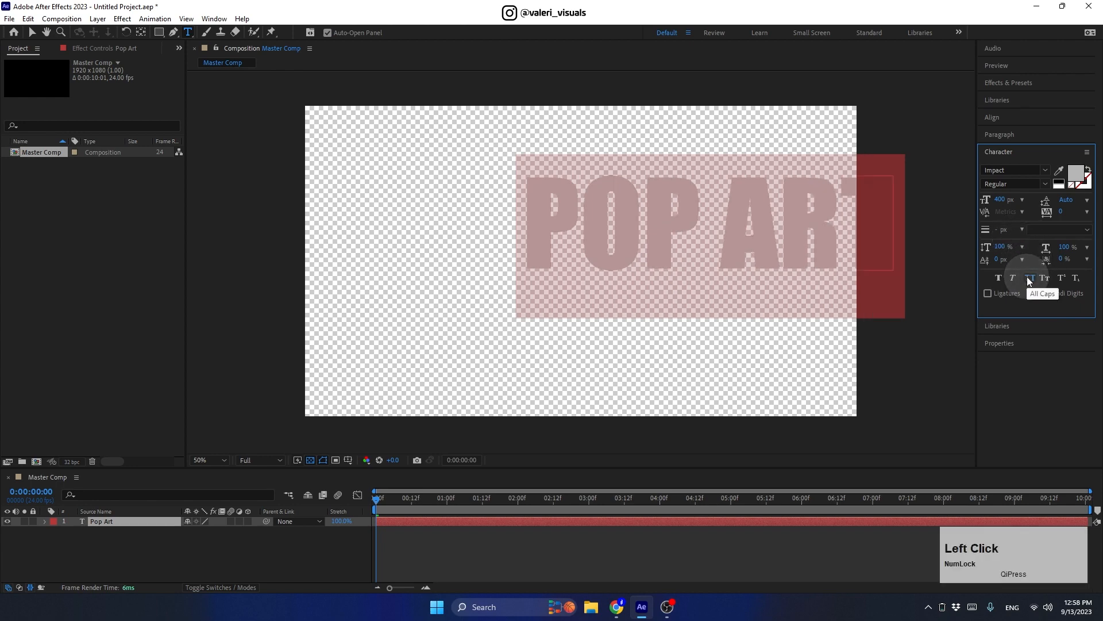
Step: Centre-align the paragraph and align POP ART to the composition centre
{"action": "left_click", "coordinate": [999, 136]}
{"action": "left_click", "coordinate": [1001, 150]}
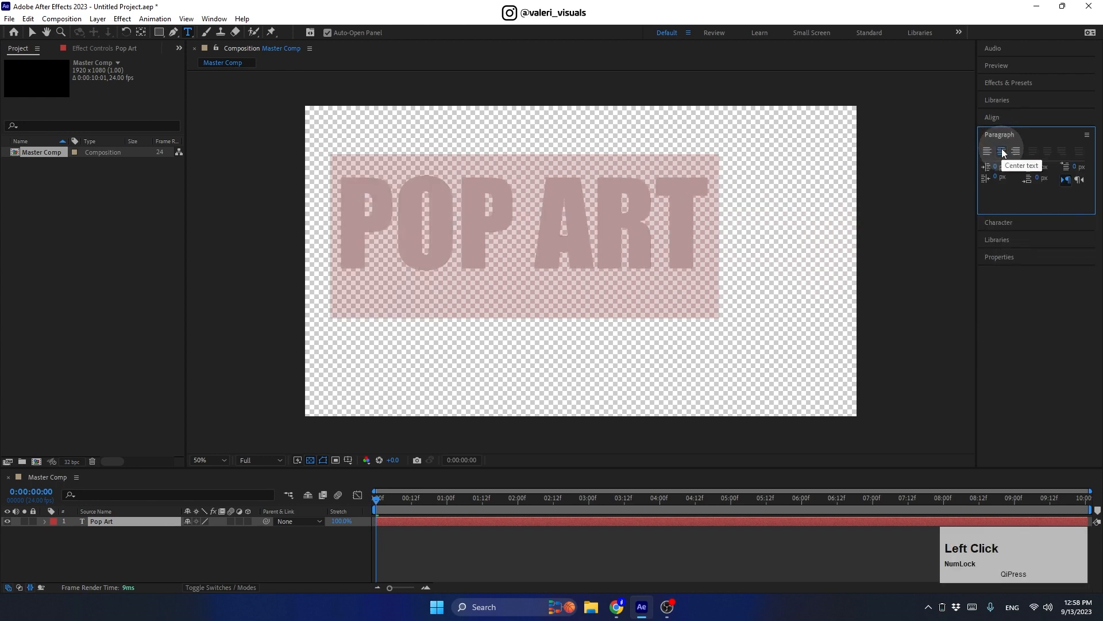
{"action": "left_click", "coordinate": [991, 119]}
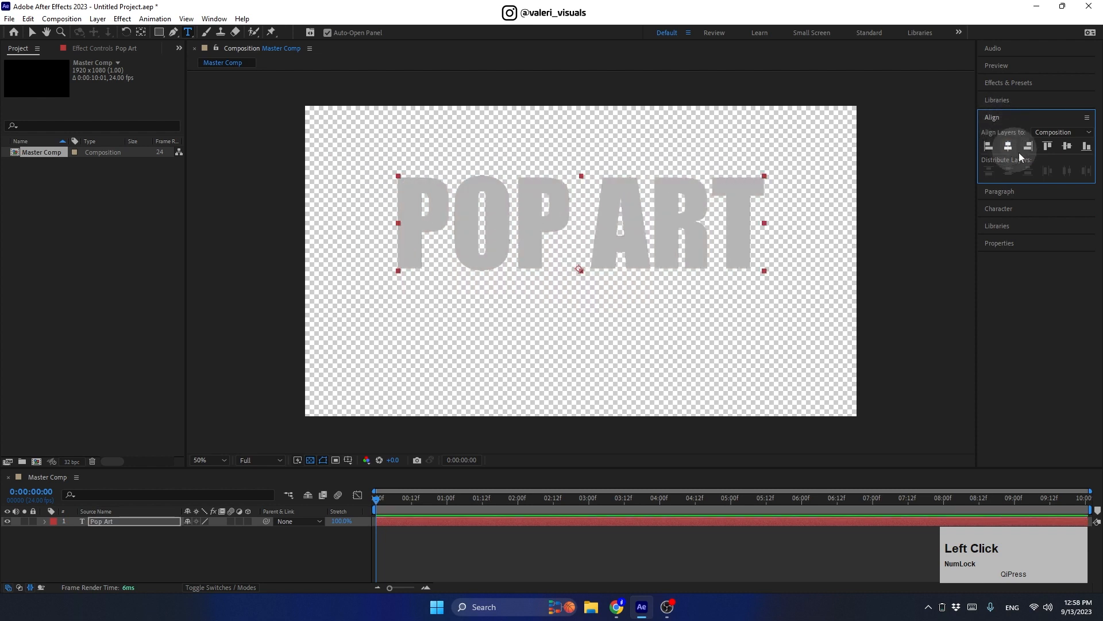
{"action": "left_click", "coordinate": [1067, 146]}
{"action": "left_click", "coordinate": [238, 535]}
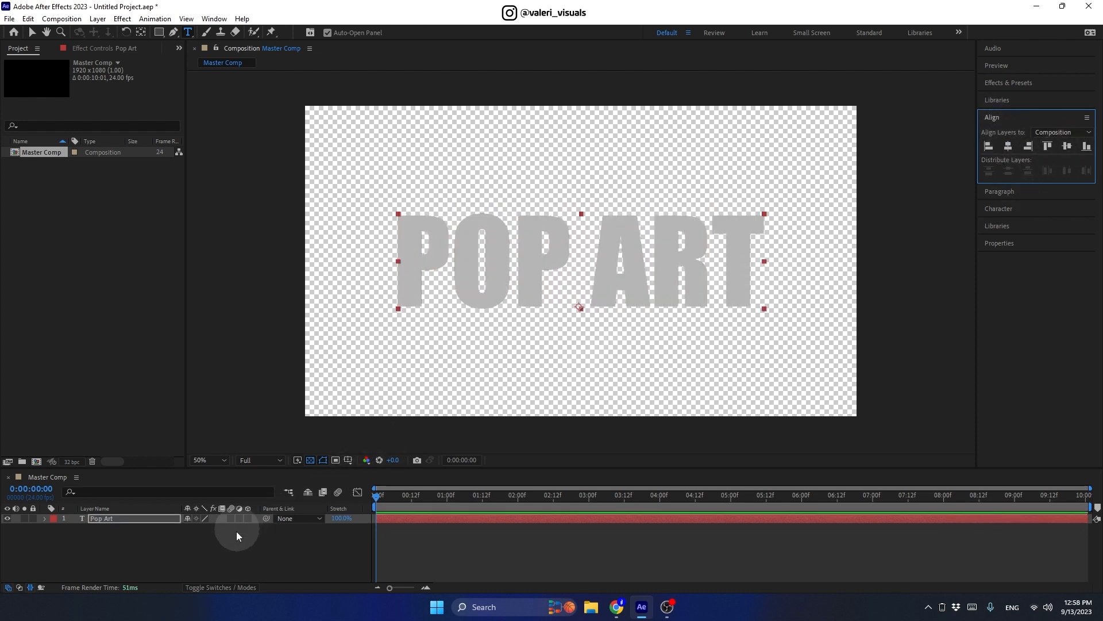
Step: Make the POP ART layer 3D and choose the Cinema 4D renderer
{"action": "left_click", "coordinate": [254, 564]}
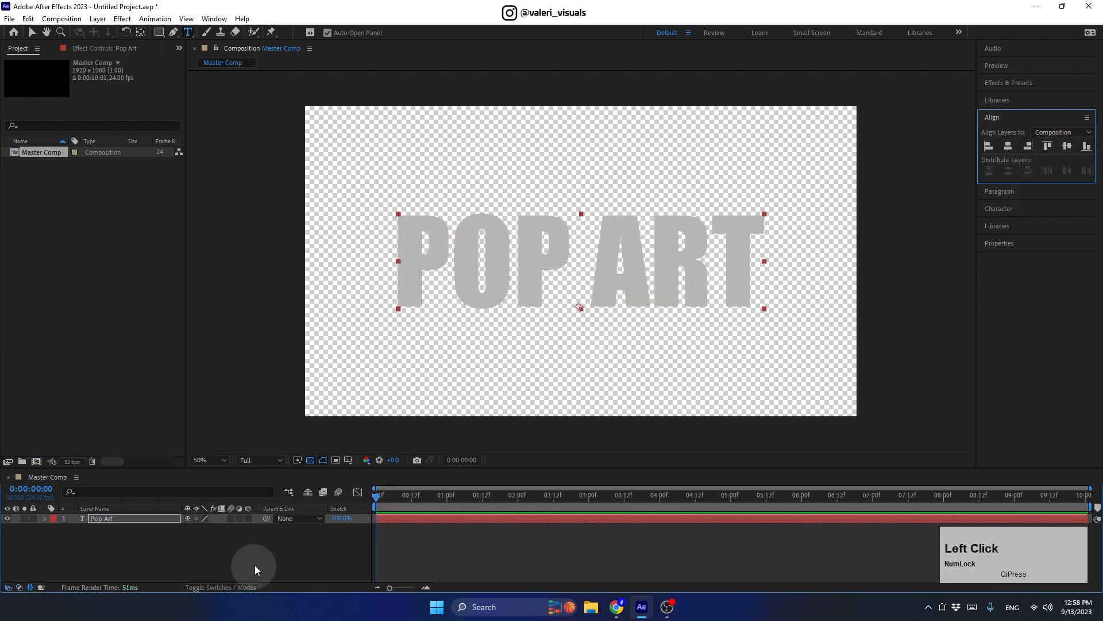
{"action": "left_click", "coordinate": [248, 521]}
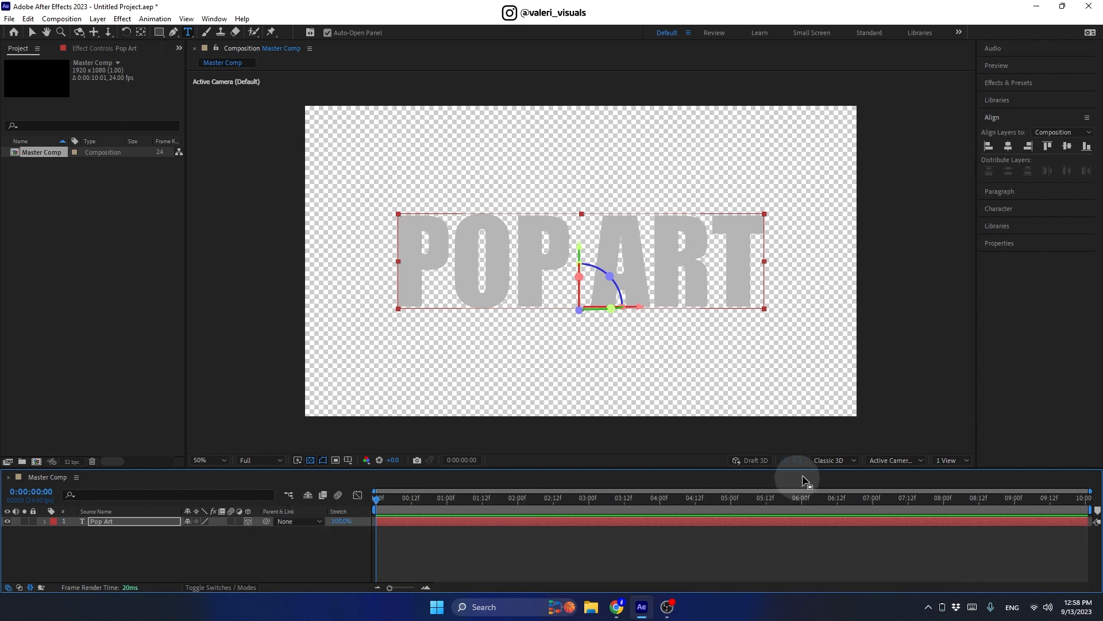
{"action": "left_click", "coordinate": [823, 459]}
{"action": "left_click", "coordinate": [833, 485]}
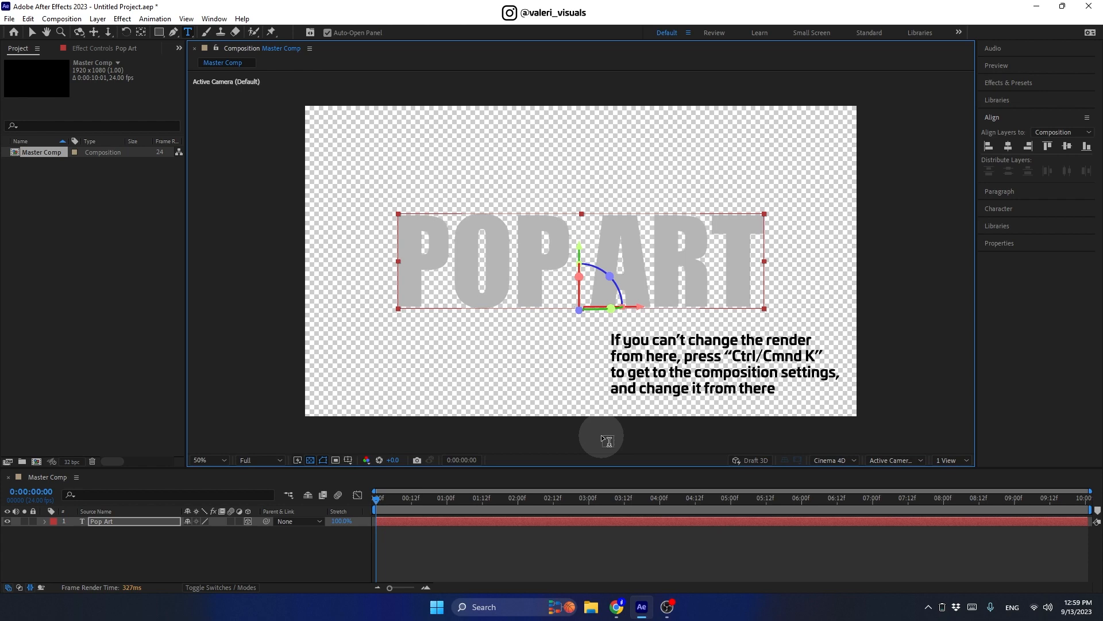
Step: Confirm Cinema 4D as the 3D Renderer in Composition Settings (Ctrl+K)
{"action": "key", "text": "ctrl+k"}
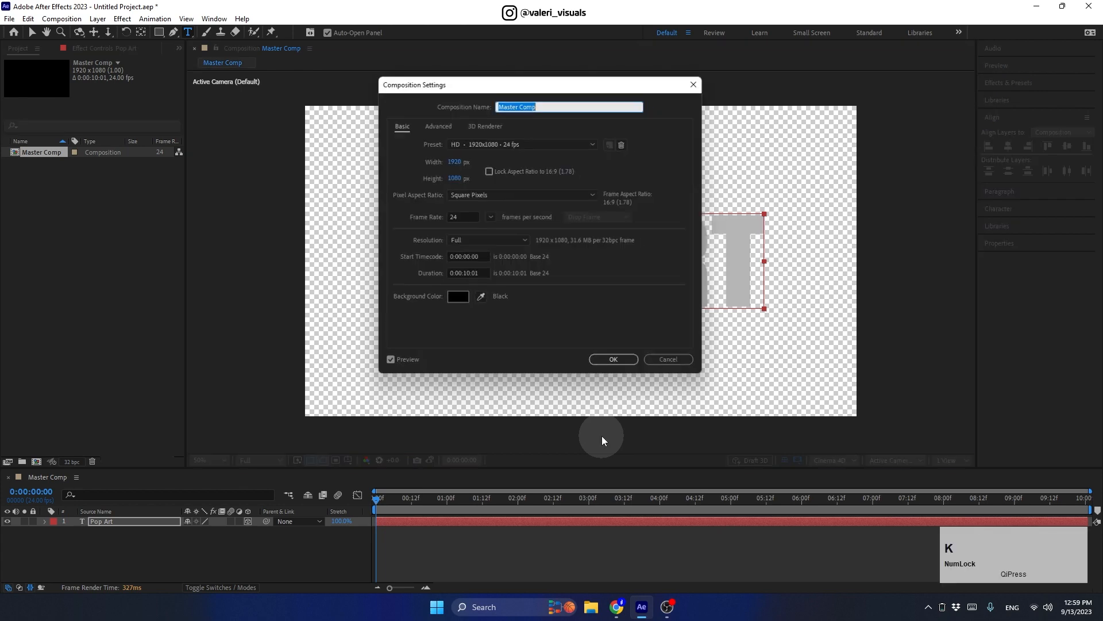
{"action": "left_click", "coordinate": [484, 122]}
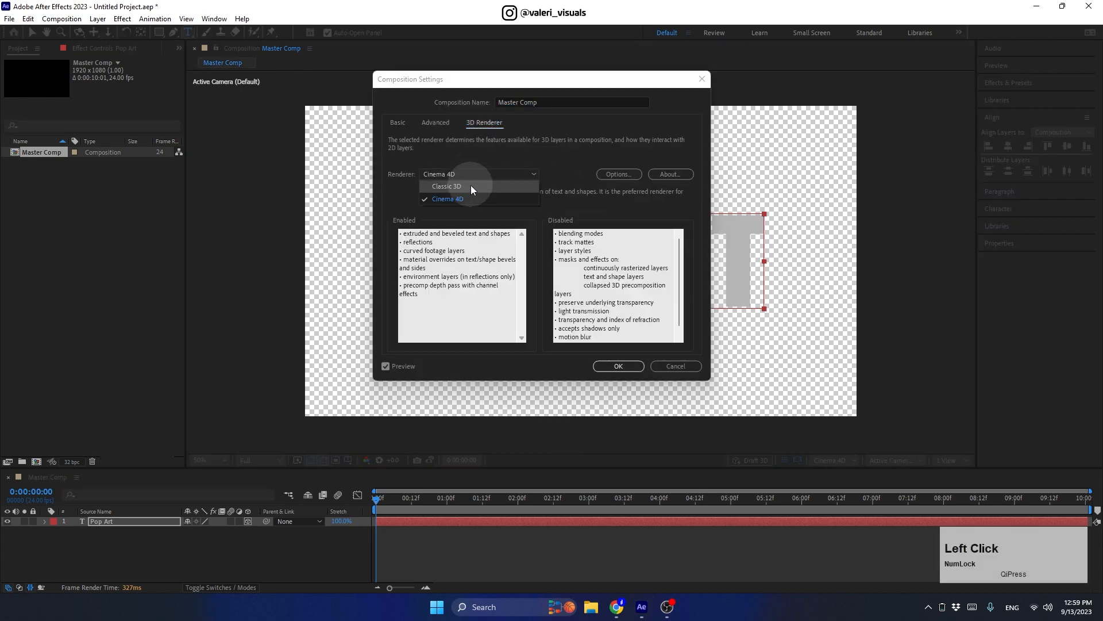
{"action": "left_click", "coordinate": [609, 366]}
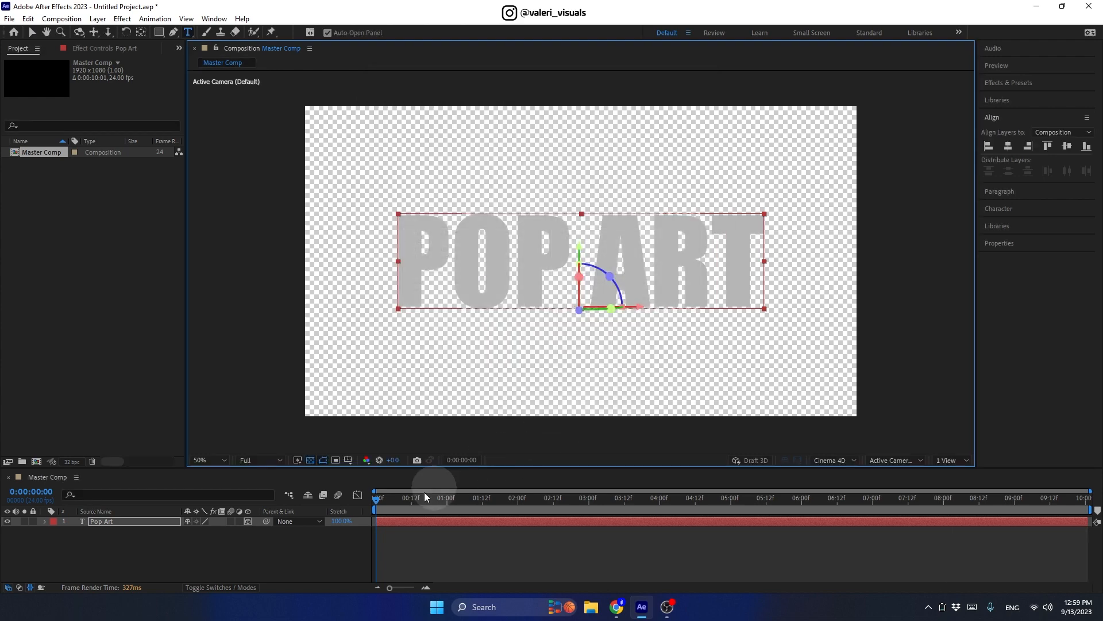
{"action": "right_click", "coordinate": [187, 540]}
Step: Add Camera 1 as a Two-Node camera with the 15mm lens preset
{"action": "mouse_move", "coordinate": [219, 398]}
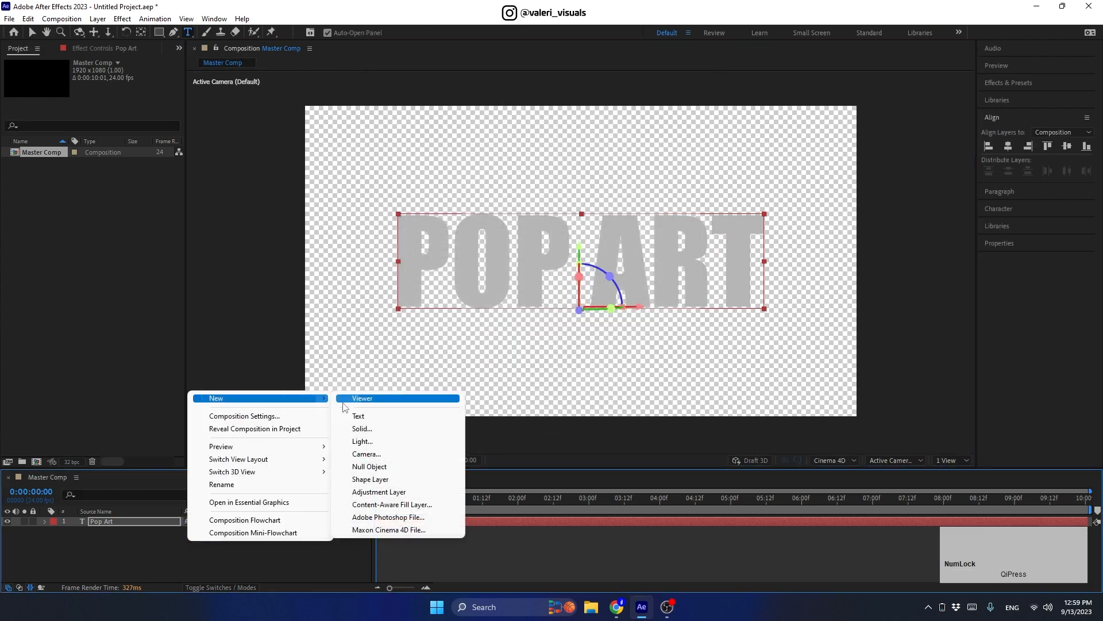
{"action": "left_click", "coordinate": [350, 452]}
{"action": "left_click", "coordinate": [456, 195]}
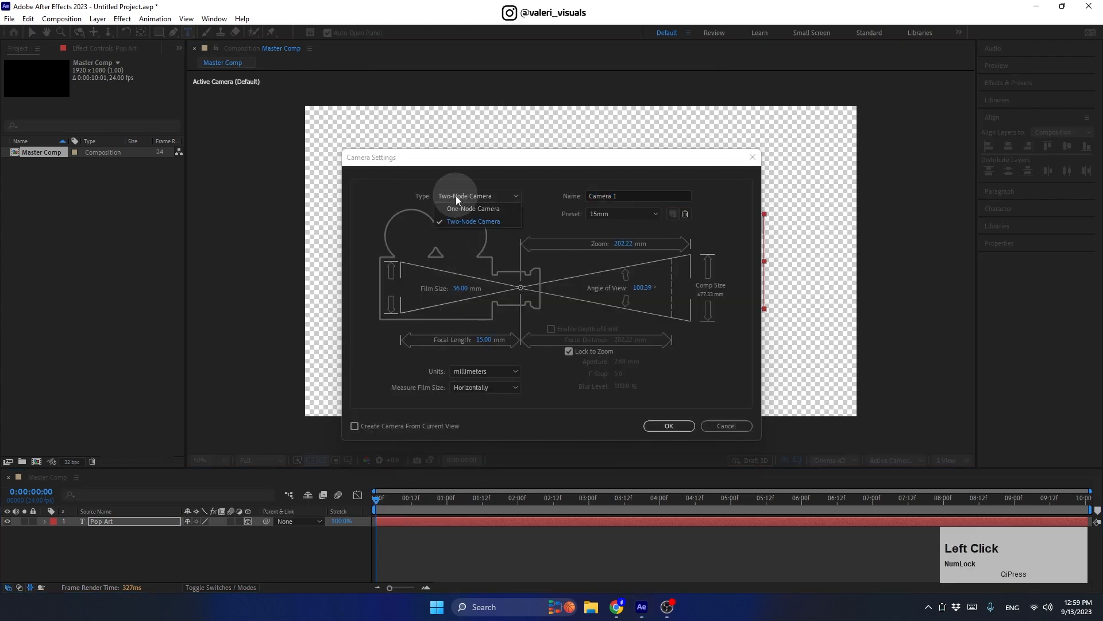
{"action": "left_click", "coordinate": [454, 219]}
{"action": "left_click", "coordinate": [623, 214]}
{"action": "left_click", "coordinate": [616, 270]}
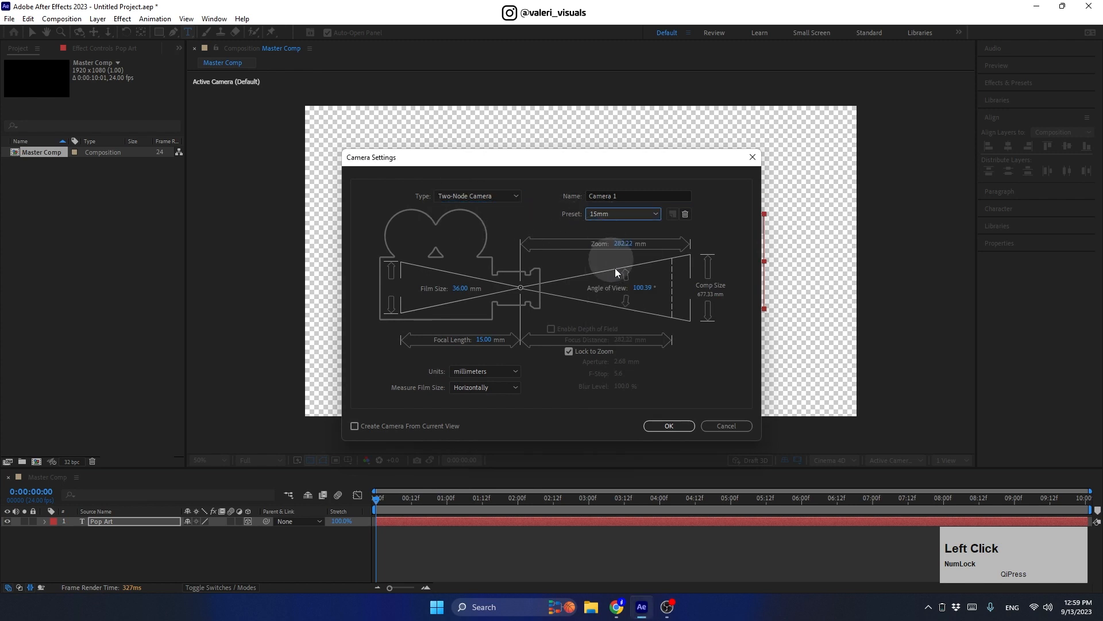
{"action": "left_click", "coordinate": [655, 425]}
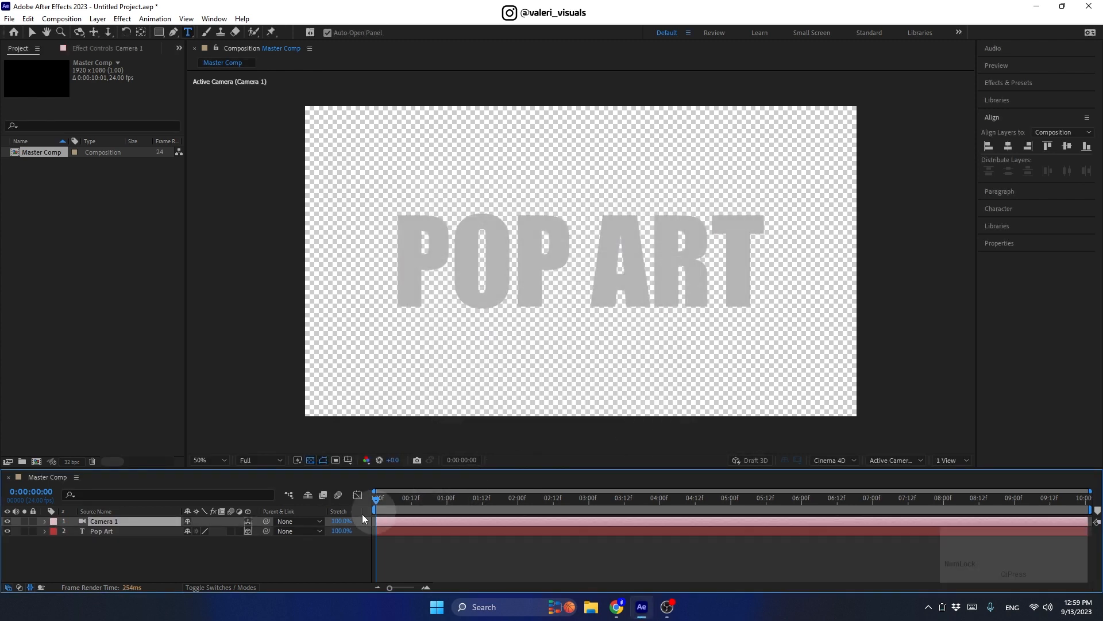
Step: Set the POP ART text's Extrusion Depth to 50 under Geometry Options
{"action": "left_click", "coordinate": [44, 531]}
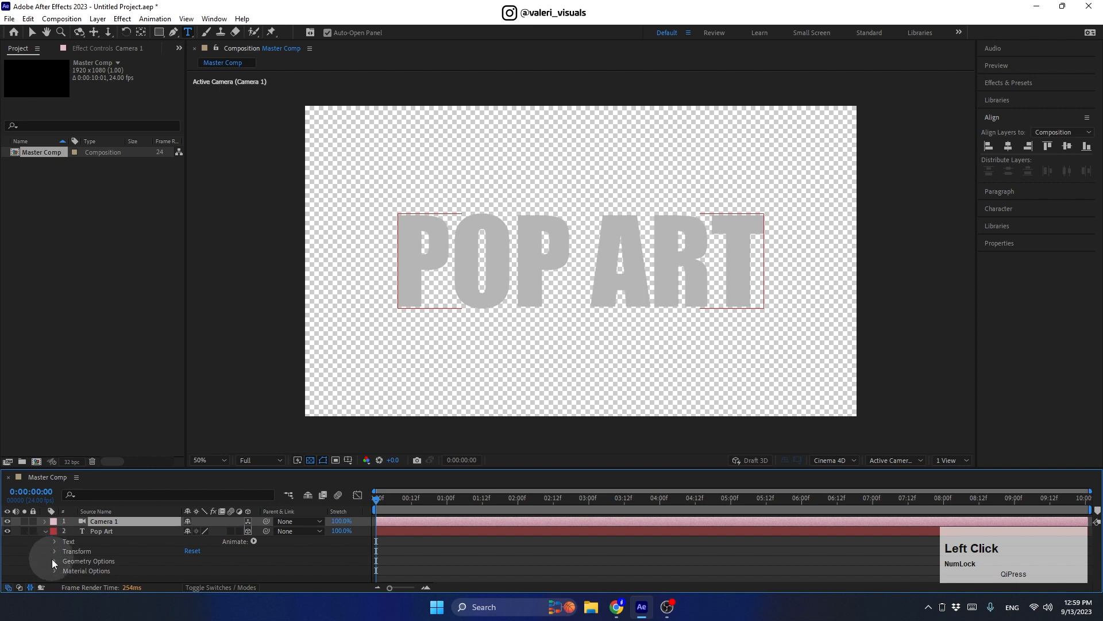
{"action": "left_click", "coordinate": [54, 561]}
{"action": "left_click", "coordinate": [183, 575]}
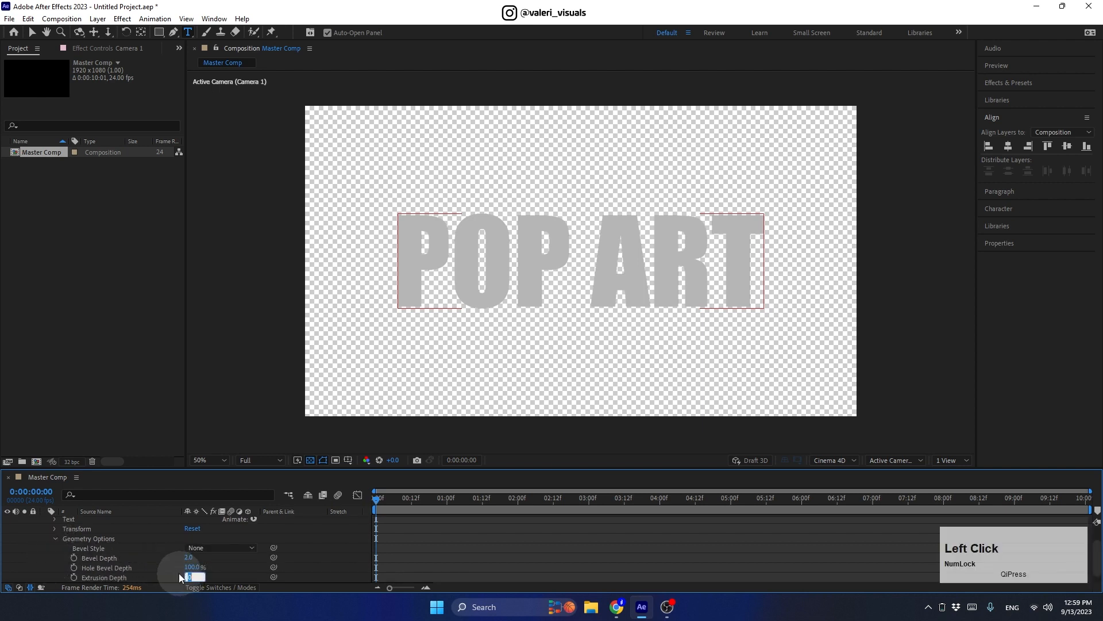
{"action": "type", "text": "50"}
{"action": "key", "text": "Return"}
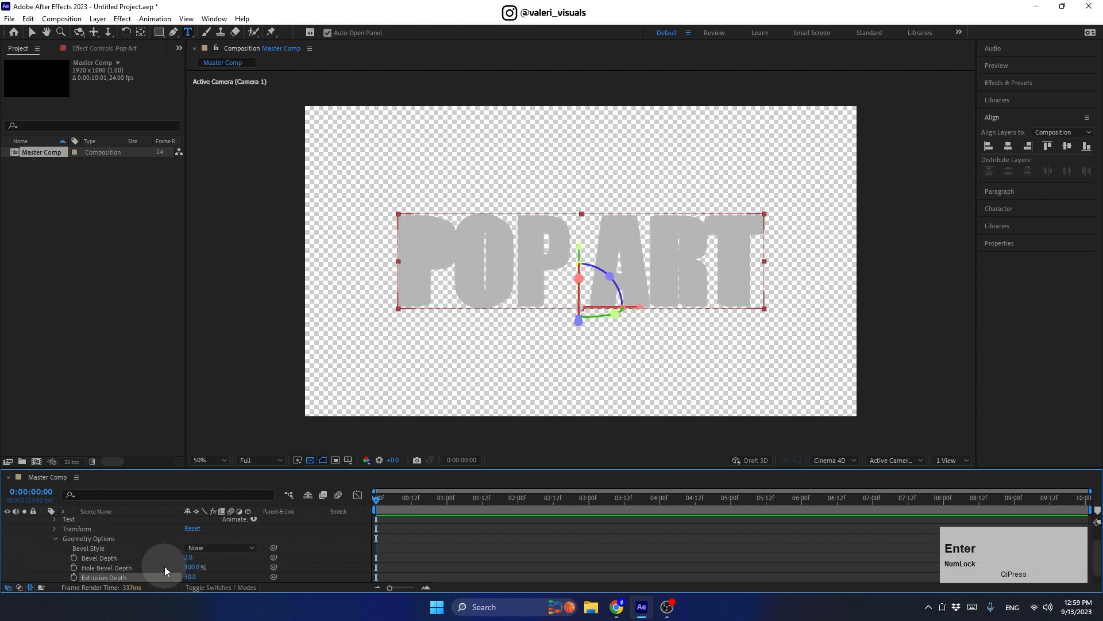
{"action": "left_click", "coordinate": [51, 539]}
{"action": "left_click", "coordinate": [43, 529]}
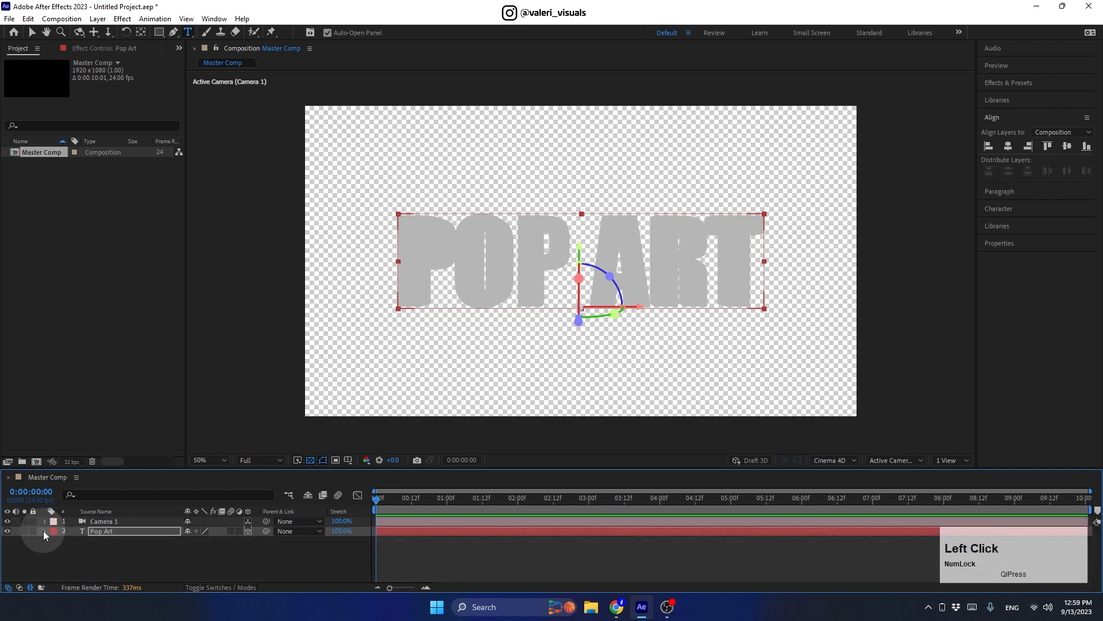
{"action": "right_click", "coordinate": [112, 557]}
Step: Create a white point light at 80% intensity with falloff set to None
{"action": "mouse_move", "coordinate": [173, 414]}
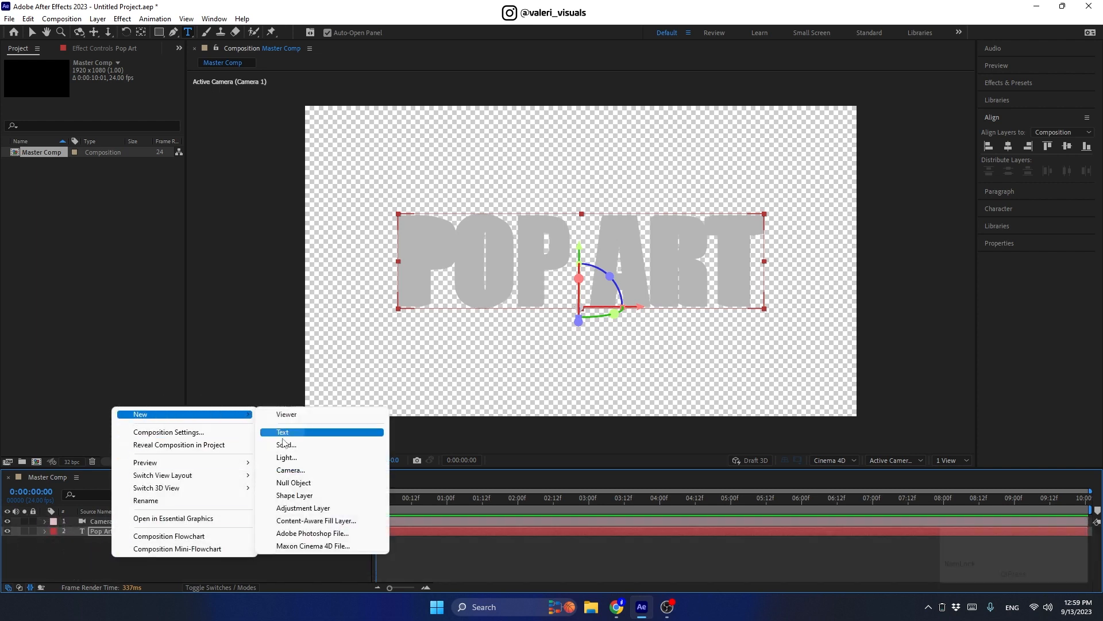
{"action": "left_click", "coordinate": [290, 459]}
{"action": "left_click", "coordinate": [554, 195]}
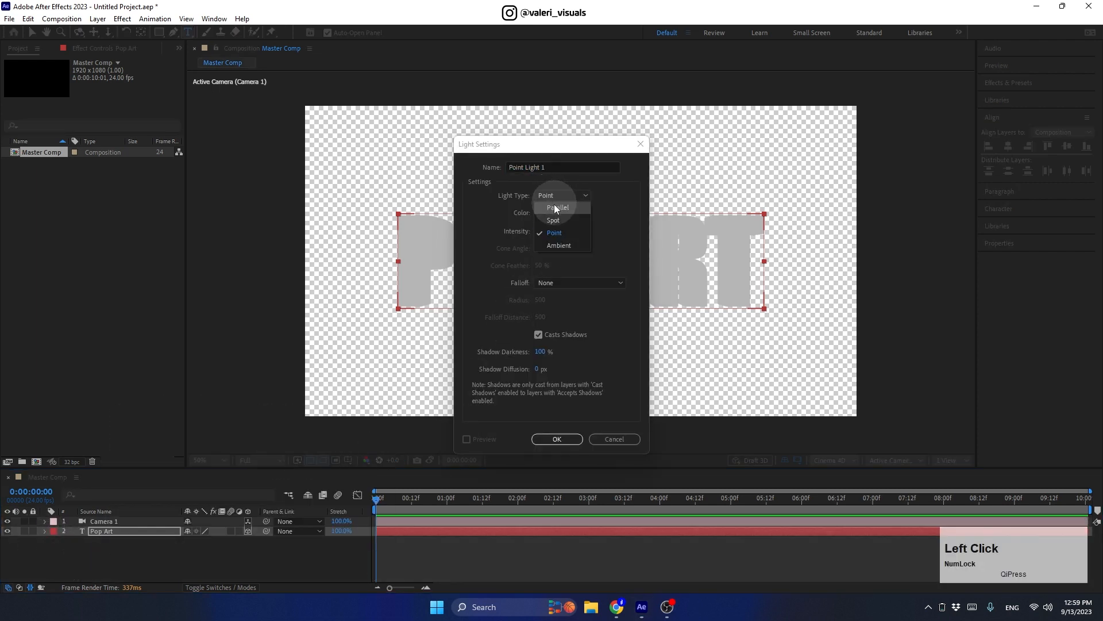
{"action": "left_click", "coordinate": [550, 232]}
{"action": "left_click", "coordinate": [545, 214]}
{"action": "left_click_drag", "start_coordinate": [461, 278], "coordinate": [430, 266]}
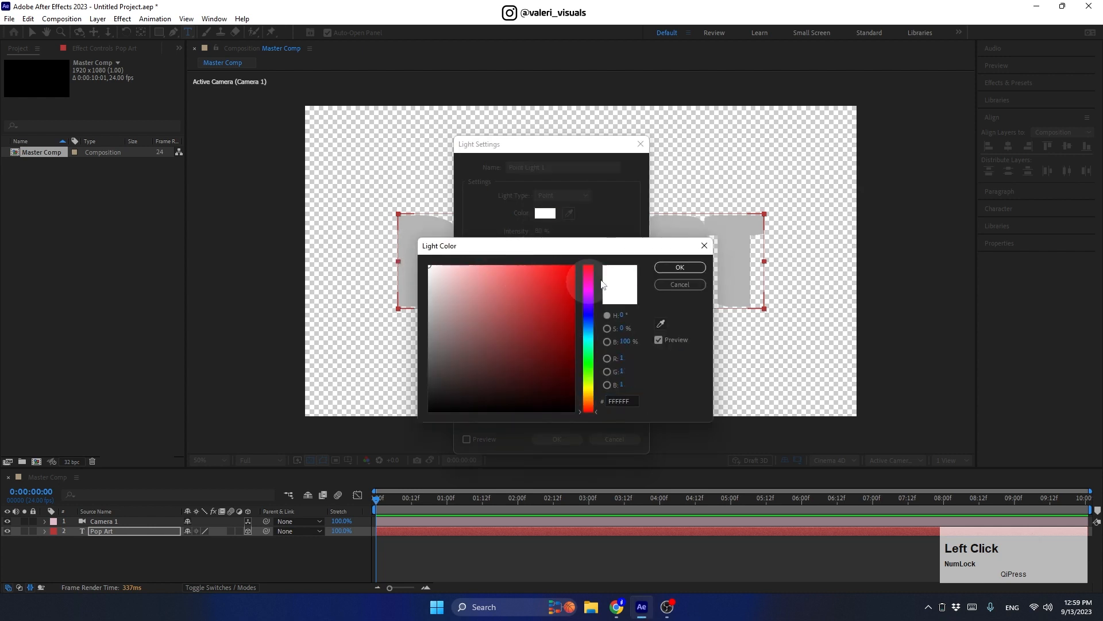
{"action": "left_click", "coordinate": [679, 268]}
{"action": "left_click", "coordinate": [536, 230]}
{"action": "type", "text": "80"}
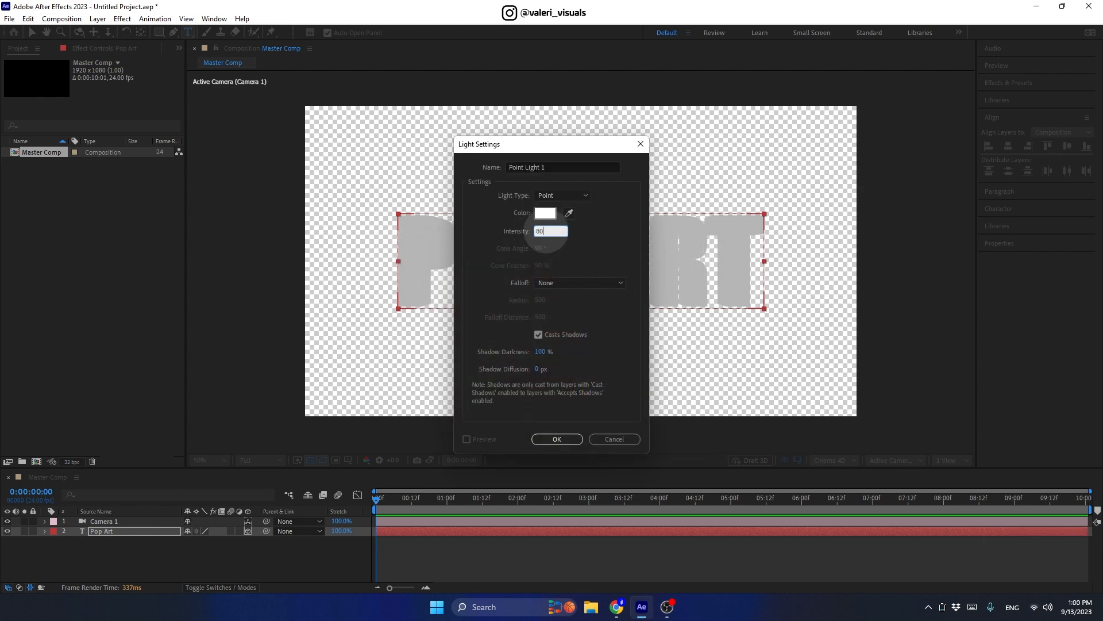
{"action": "left_click", "coordinate": [551, 247]}
{"action": "left_click", "coordinate": [560, 282]}
{"action": "left_click", "coordinate": [554, 293]}
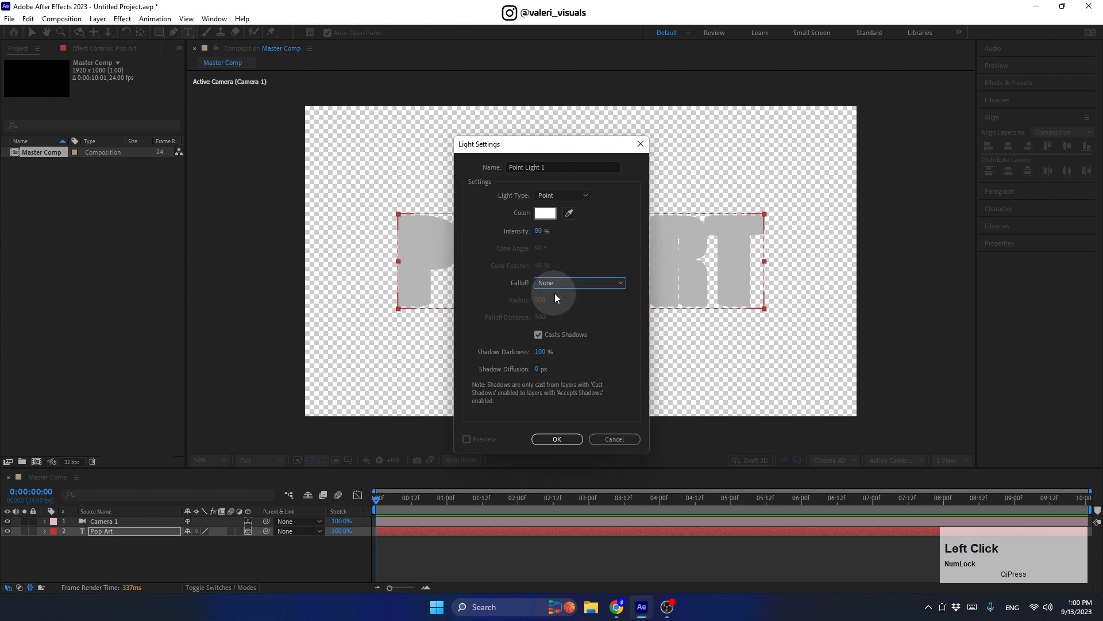
{"action": "left_click", "coordinate": [545, 440]}
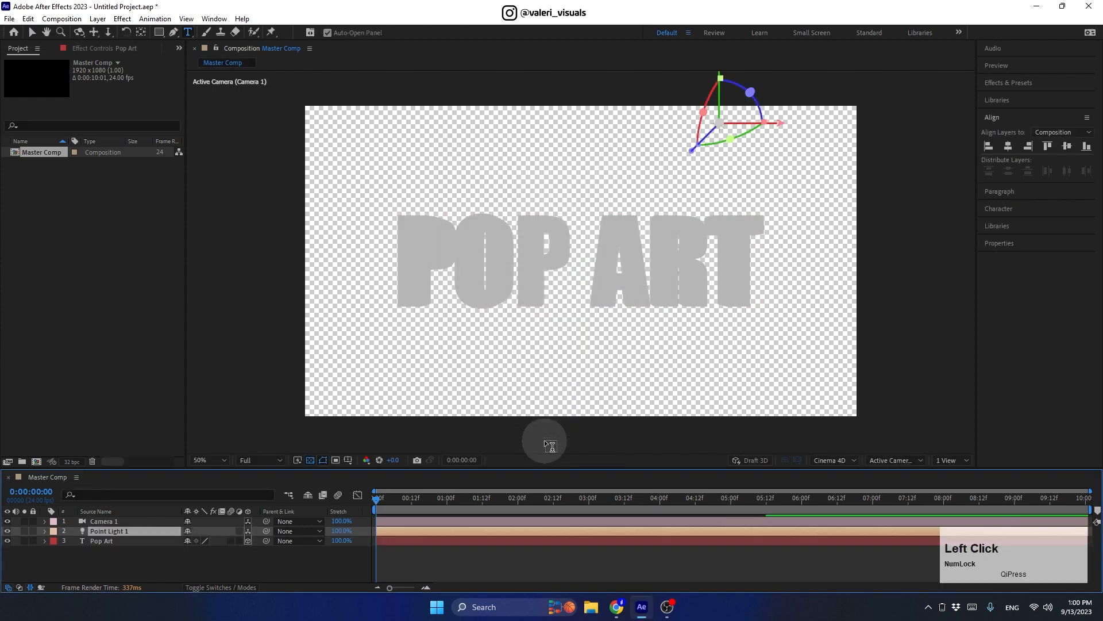
Step: In Front view, move Point Light 1 up to the top of the frame
{"action": "left_click", "coordinate": [896, 459]}
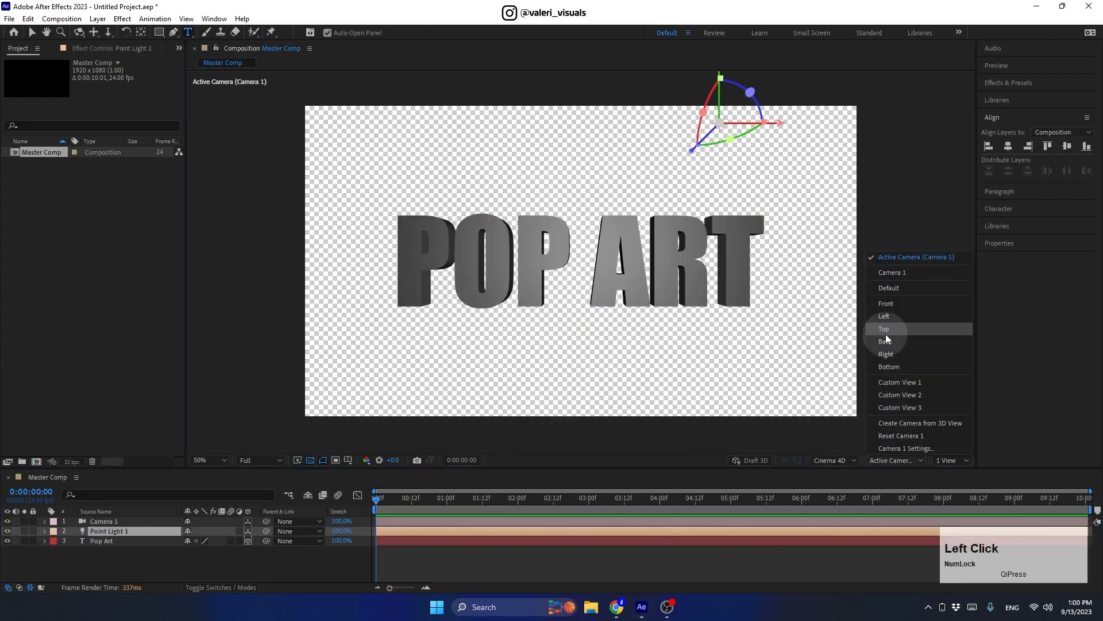
{"action": "left_click", "coordinate": [881, 300]}
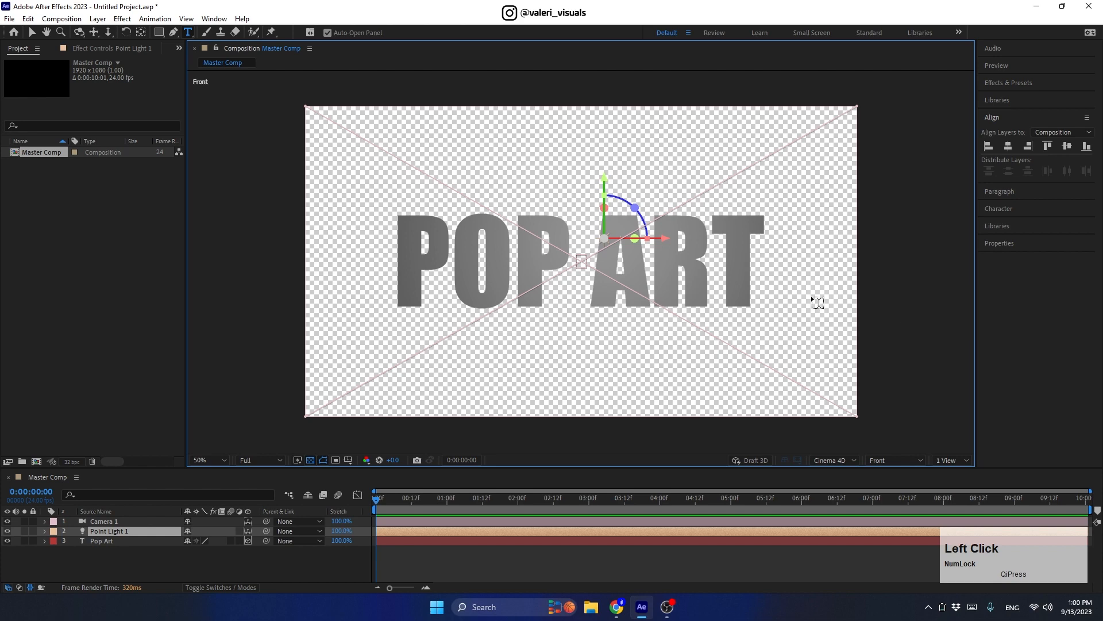
{"action": "left_click", "coordinate": [32, 33]}
{"action": "left_click_drag", "start_coordinate": [670, 241], "coordinate": [645, 242]}
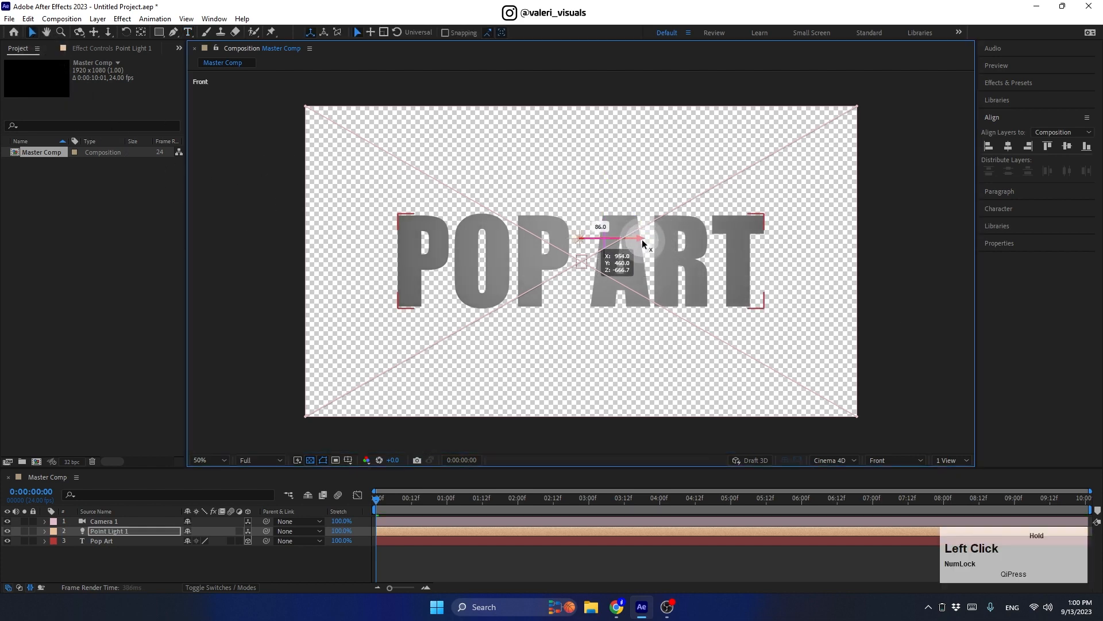
{"action": "left_click_drag", "start_coordinate": [579, 178], "coordinate": [569, 53]}
Step: Duplicate the light three times, placing copies below, left and right of the text
{"action": "left_click", "coordinate": [145, 530]}
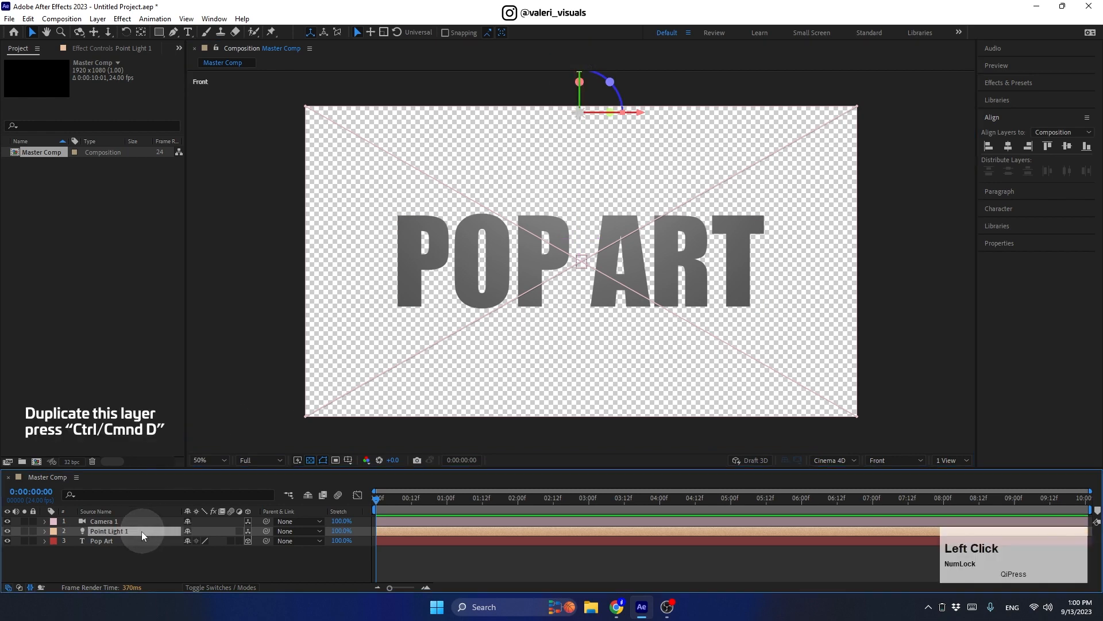
{"action": "key", "text": "ctrl+d"}
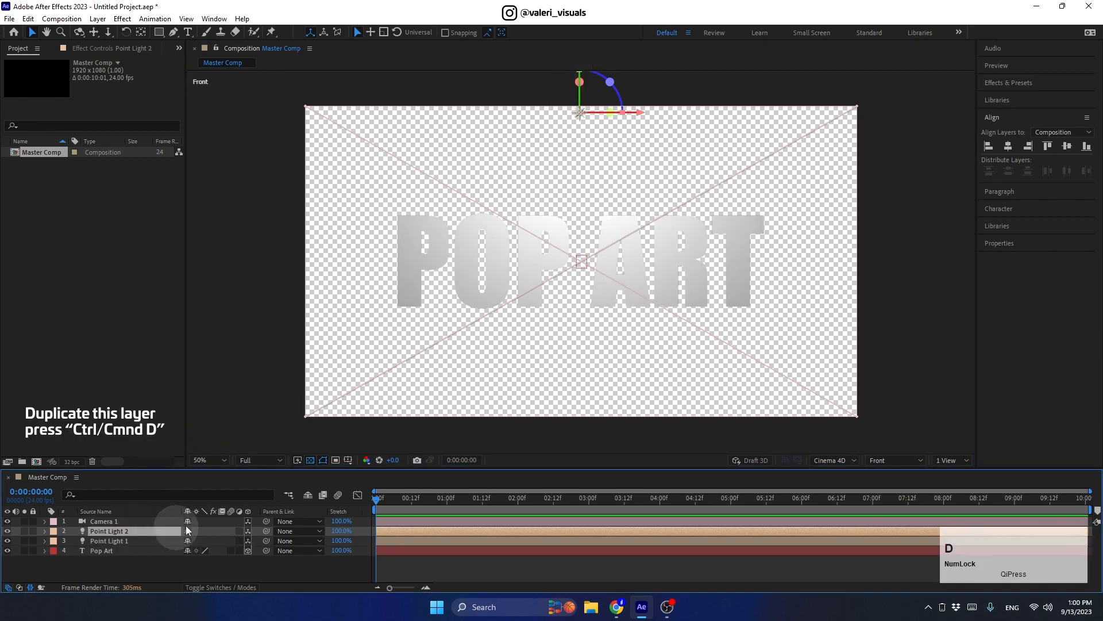
{"action": "left_click_drag", "start_coordinate": [579, 70], "coordinate": [582, 370]}
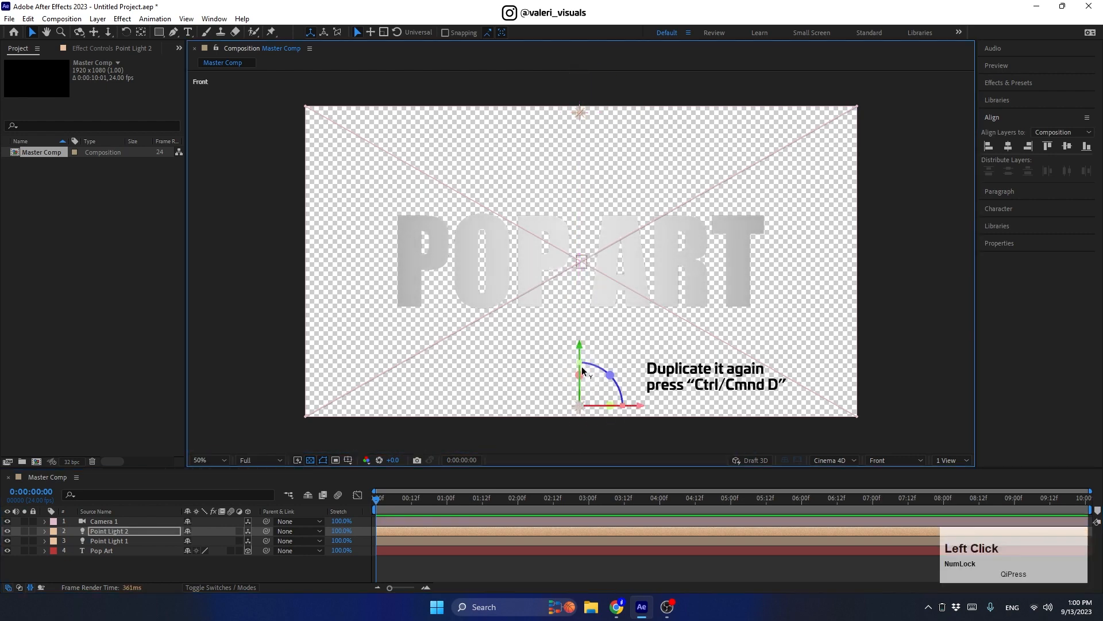
{"action": "key", "text": "ctrl+d"}
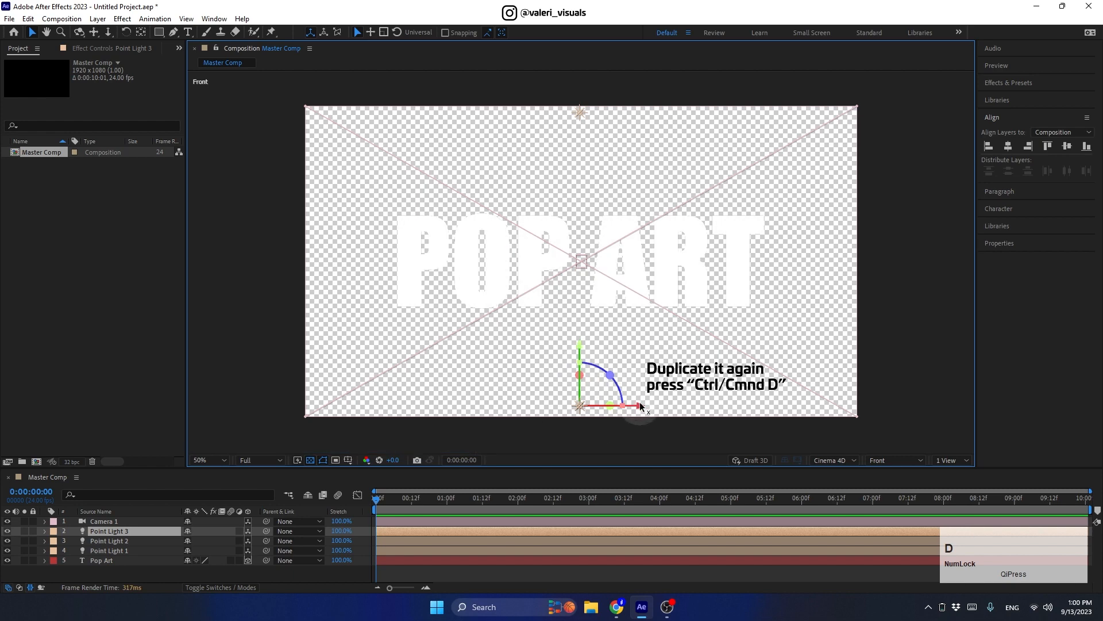
{"action": "left_click_drag", "start_coordinate": [641, 406], "coordinate": [372, 407]}
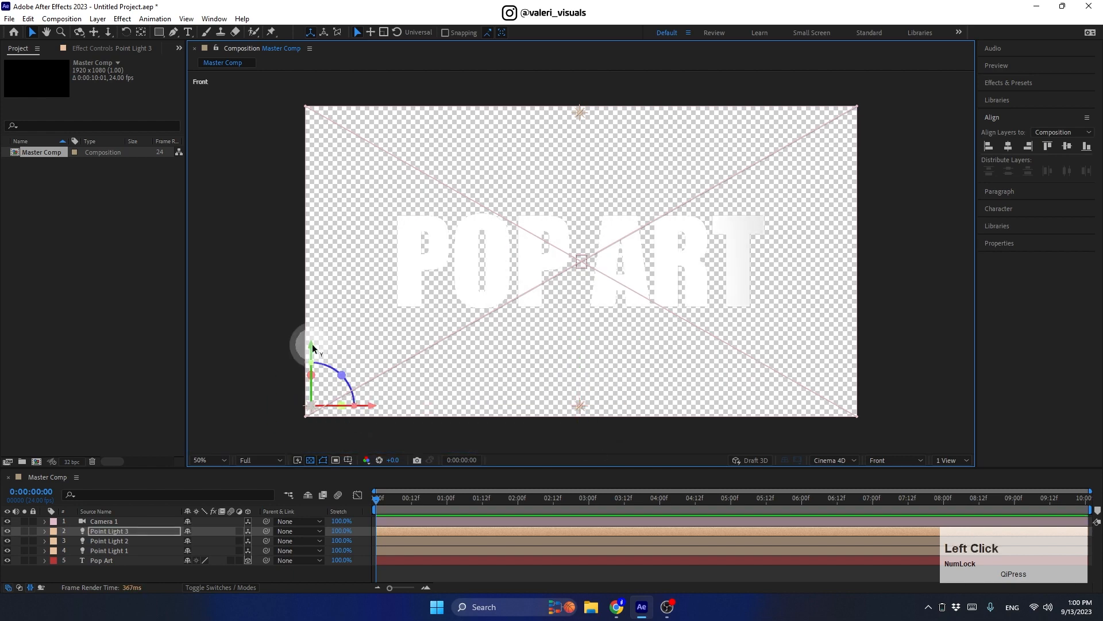
{"action": "left_click_drag", "start_coordinate": [313, 348], "coordinate": [306, 204]}
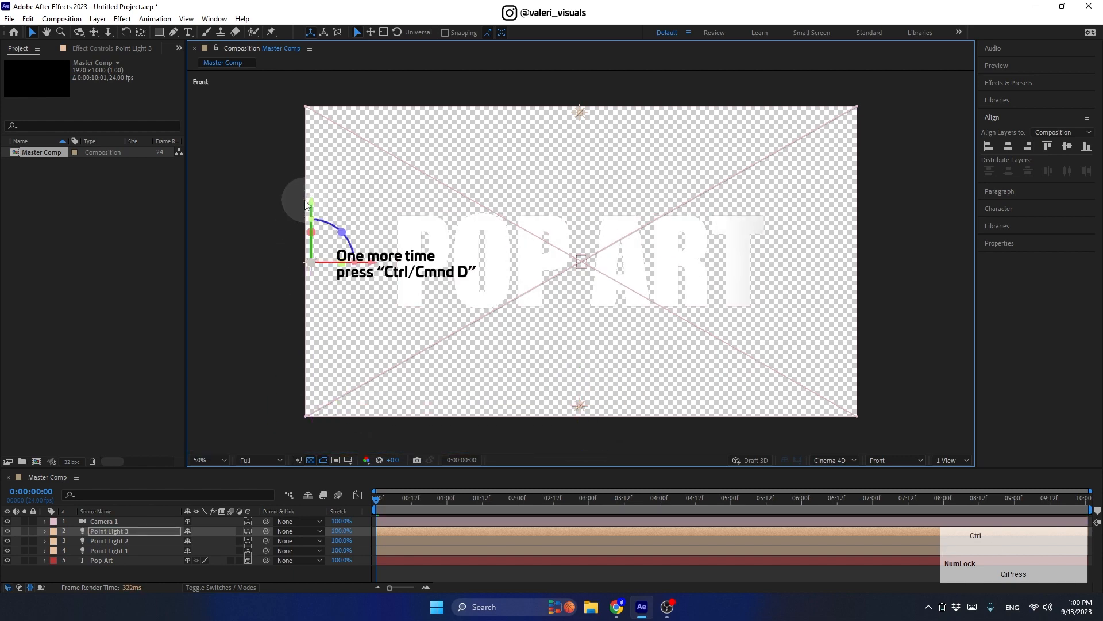
{"action": "key", "text": "ctrl+d"}
{"action": "left_click_drag", "start_coordinate": [375, 266], "coordinate": [912, 263]}
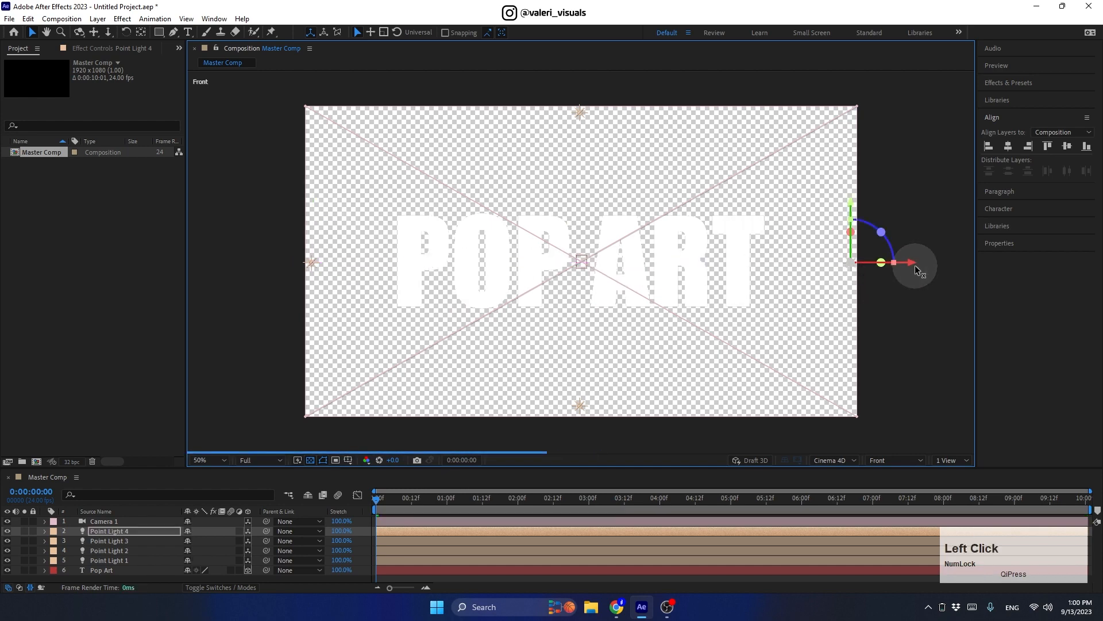
Step: Return to the Camera 1 view and pre-compose Camera 1 through Pop Art as Text 1
{"action": "left_click", "coordinate": [901, 457]}
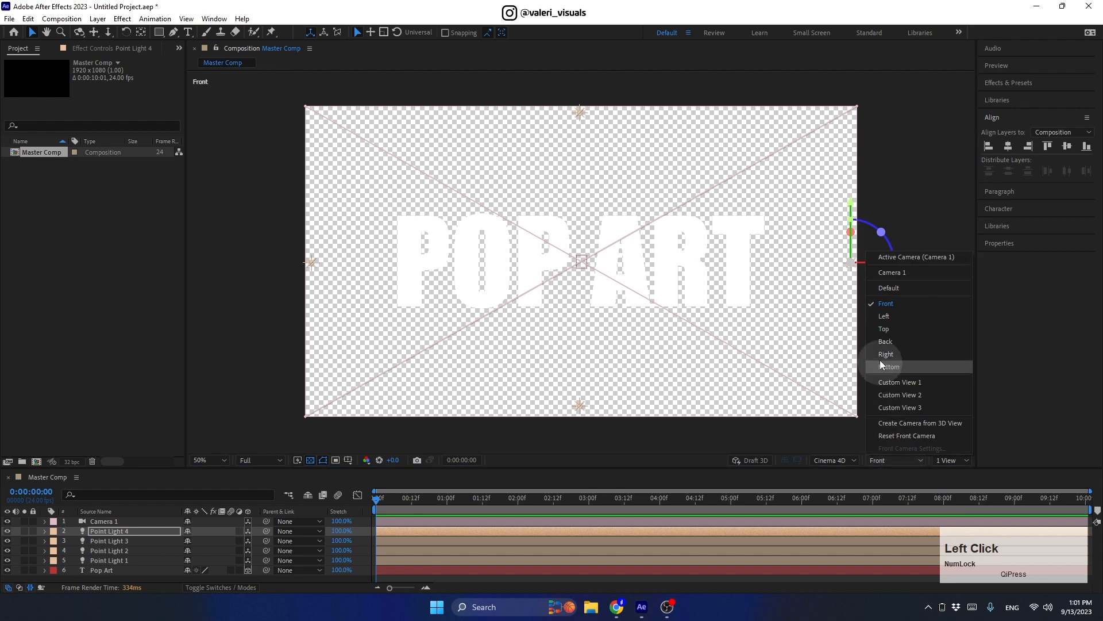
{"action": "left_click", "coordinate": [876, 255]}
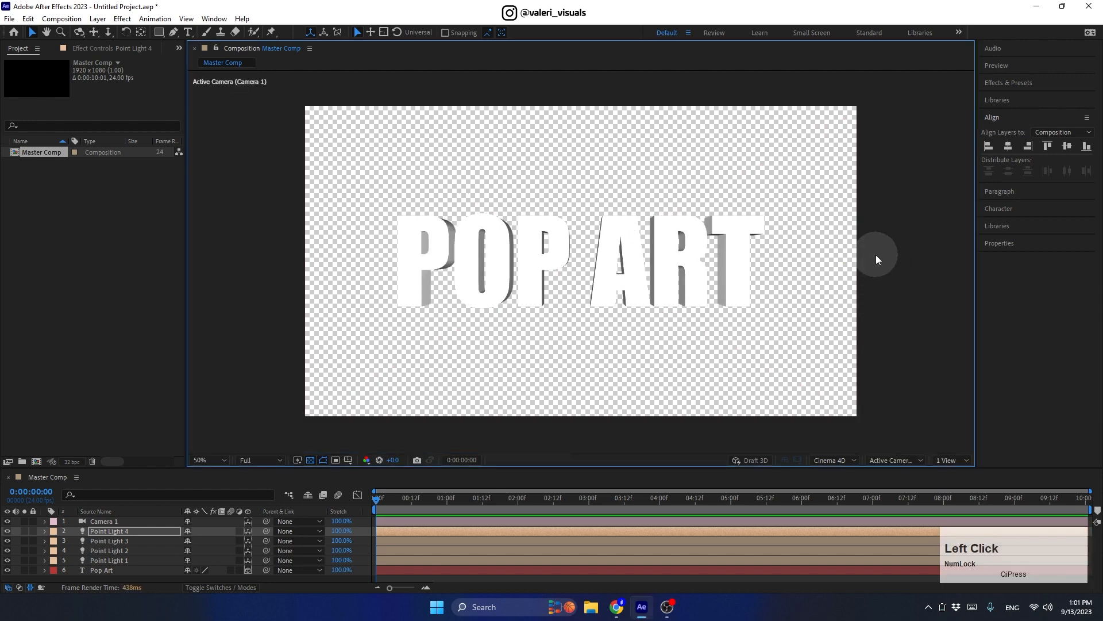
{"action": "left_click", "coordinate": [112, 522]}
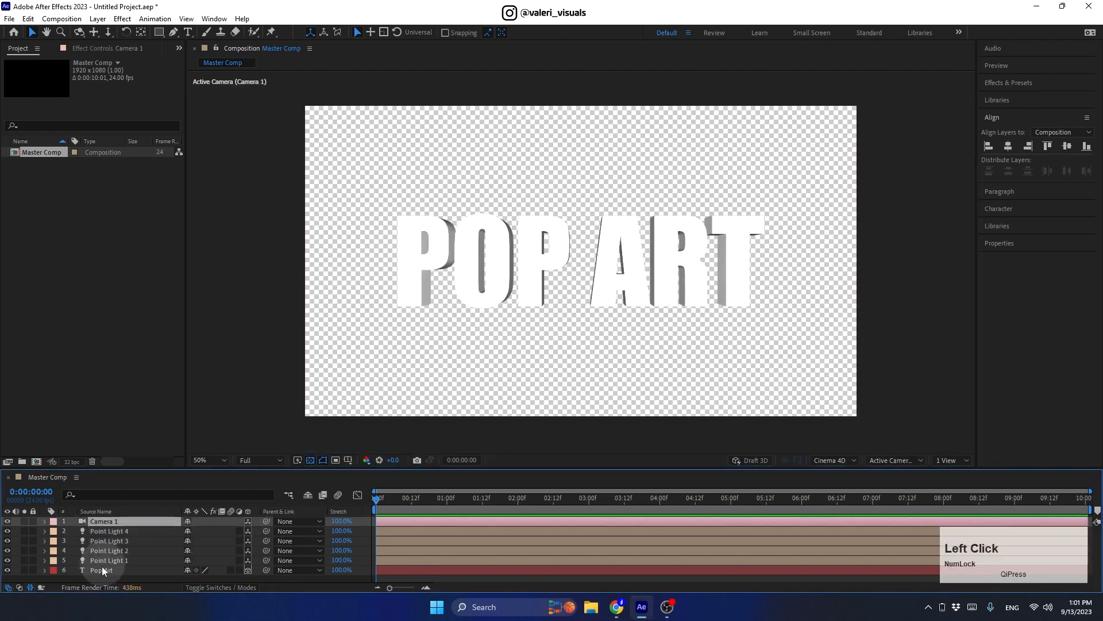
{"action": "left_click", "coordinate": [98, 571], "text": "shift"}
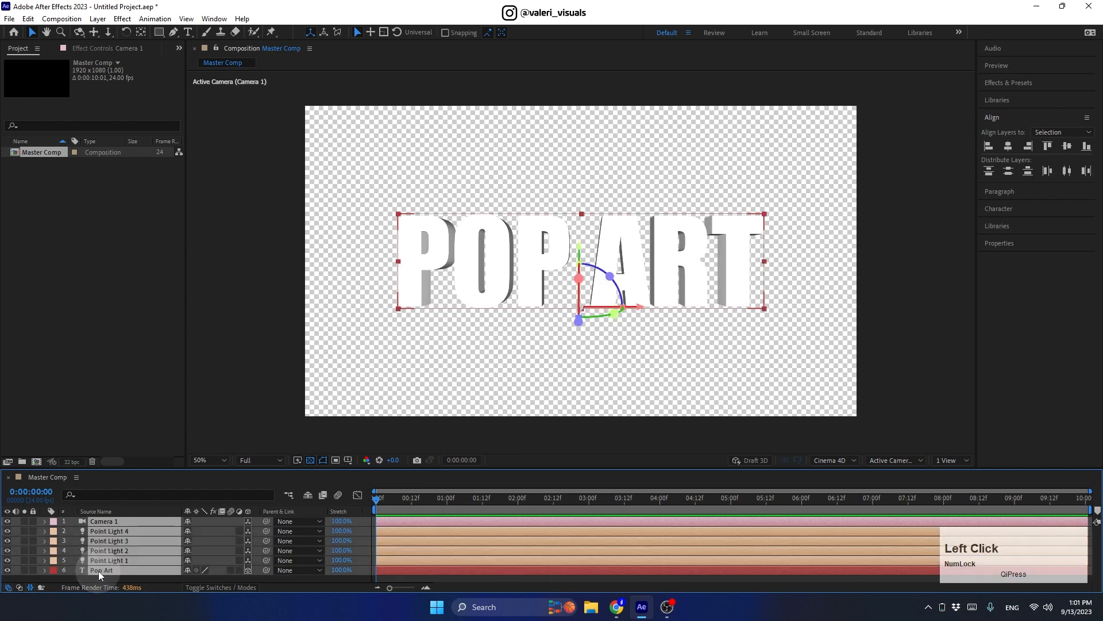
{"action": "right_click", "coordinate": [98, 570]}
{"action": "left_click", "coordinate": [125, 491]}
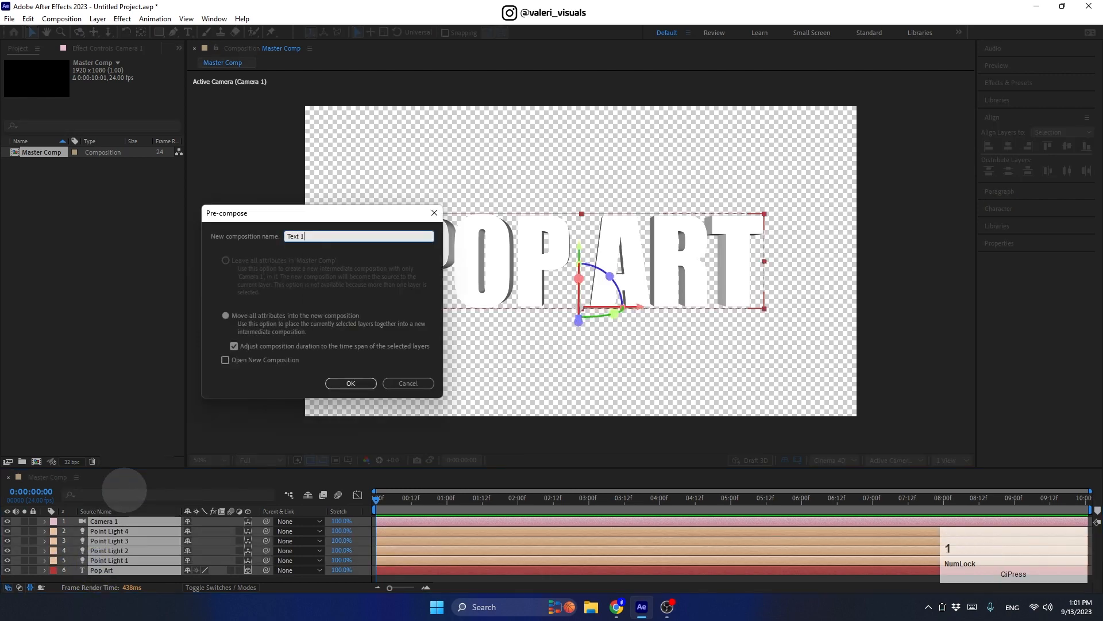
{"action": "left_click", "coordinate": [342, 385]}
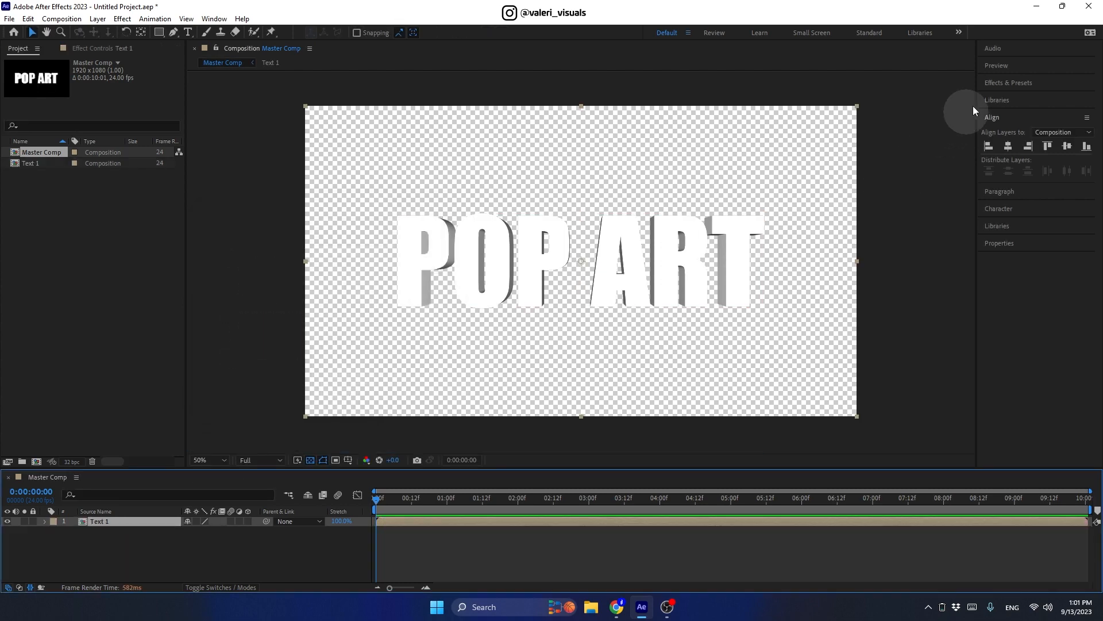
Step: Apply the Find Edges effect to the Text 1 layer
{"action": "left_click", "coordinate": [991, 80]}
{"action": "left_click", "coordinate": [1005, 98]}
{"action": "type", "text": "fin"}
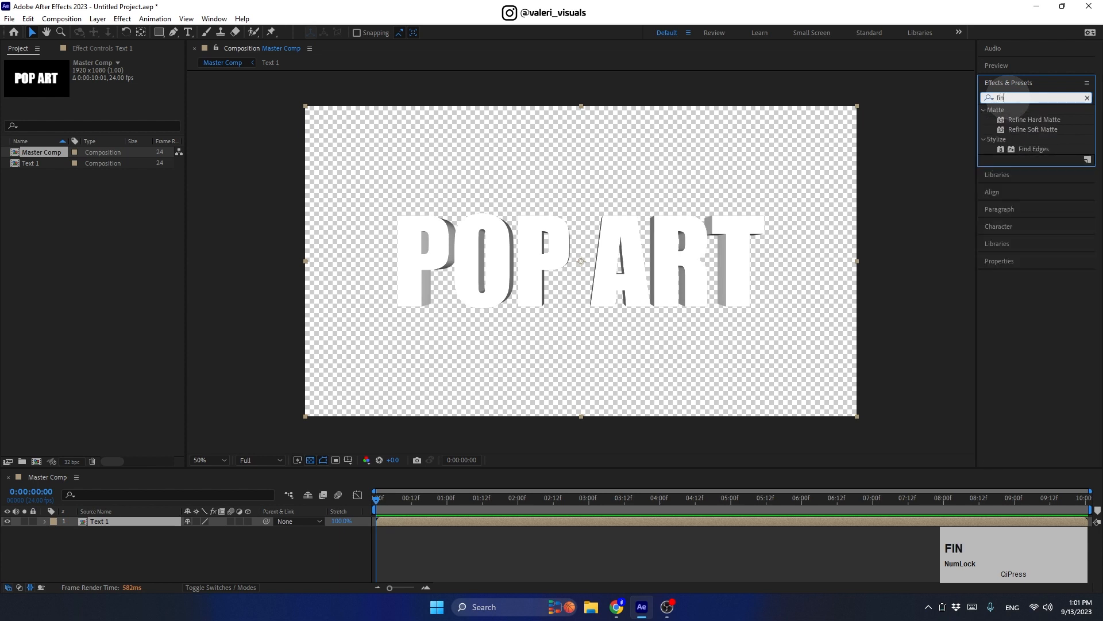
{"action": "type", "text": "d"}
{"action": "left_click_drag", "start_coordinate": [1033, 119], "coordinate": [714, 240]}
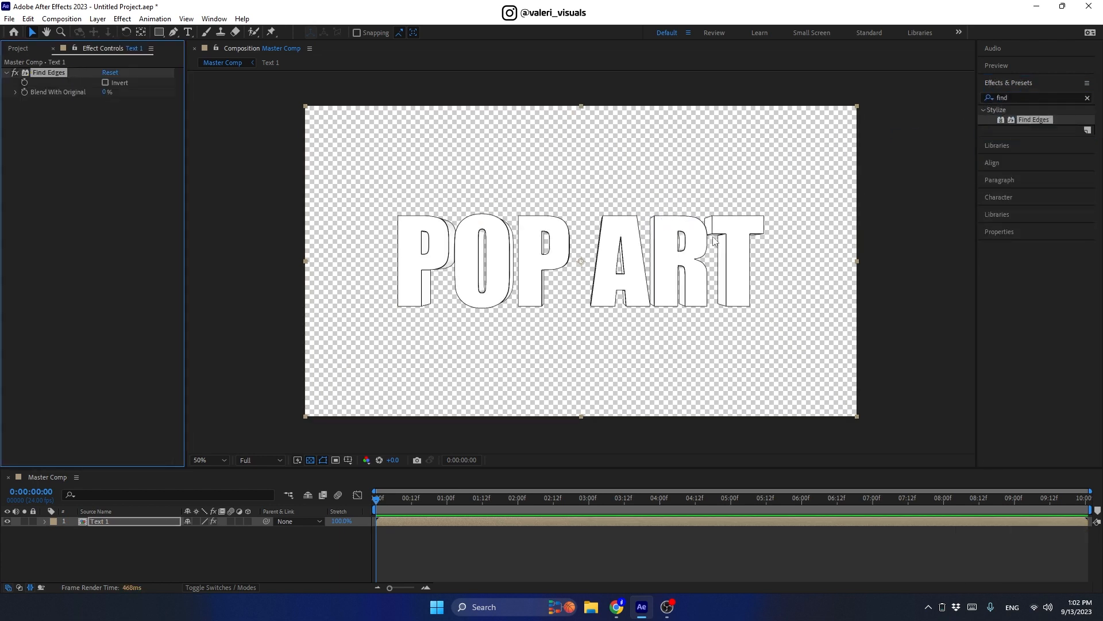
Step: Add Luma Key, keying out brighter areas, with Threshold set to 200
{"action": "left_click", "coordinate": [983, 97]}
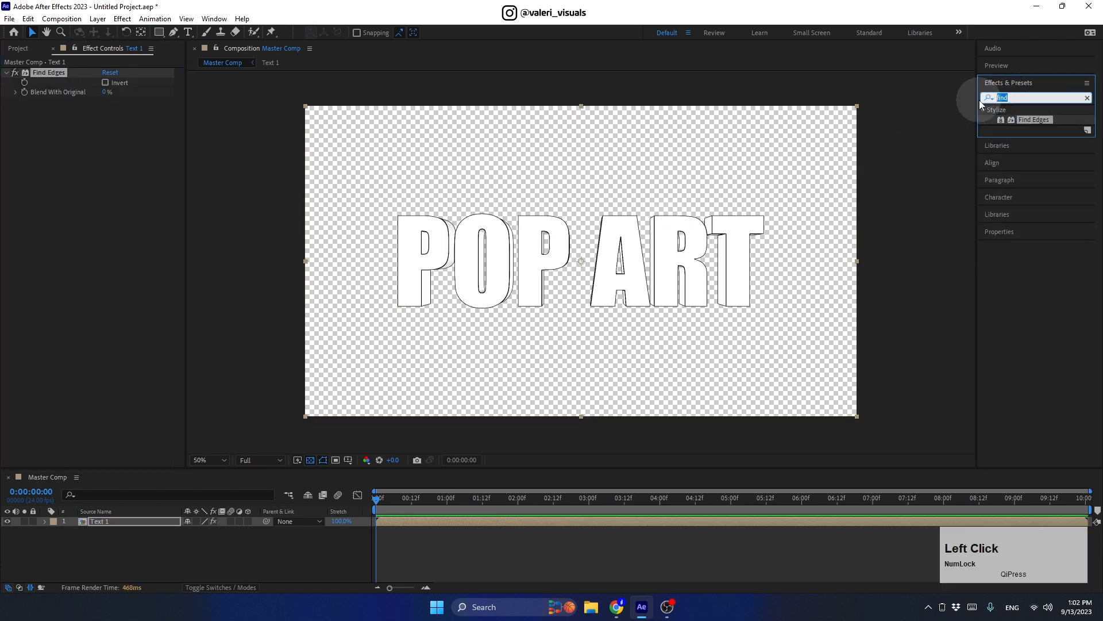
{"action": "type", "text": "luma"}
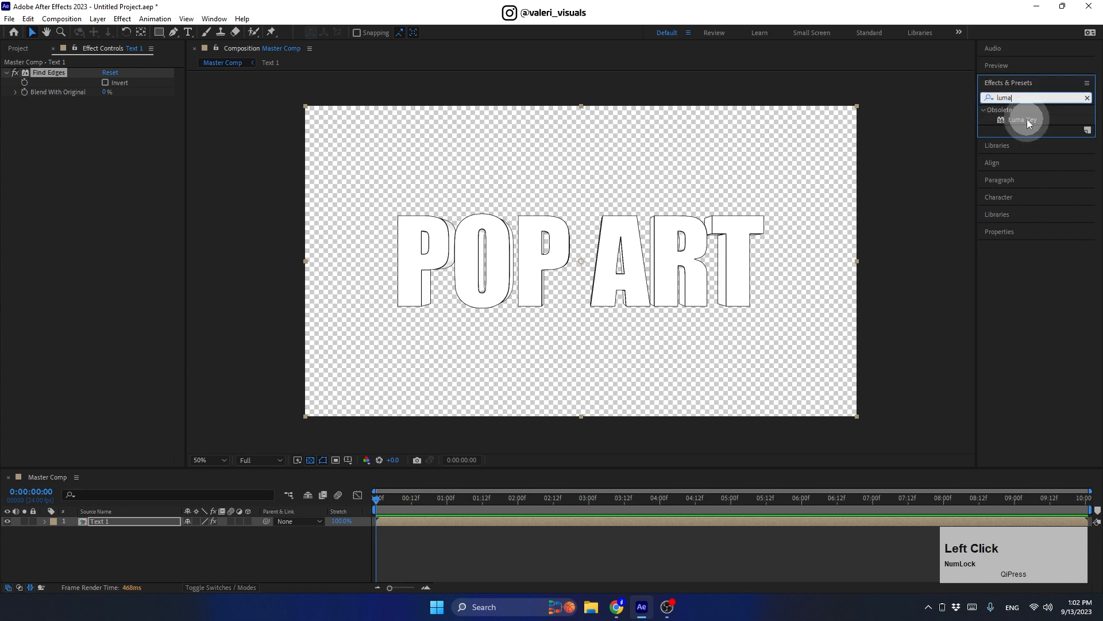
{"action": "left_click_drag", "start_coordinate": [1026, 119], "coordinate": [712, 246]}
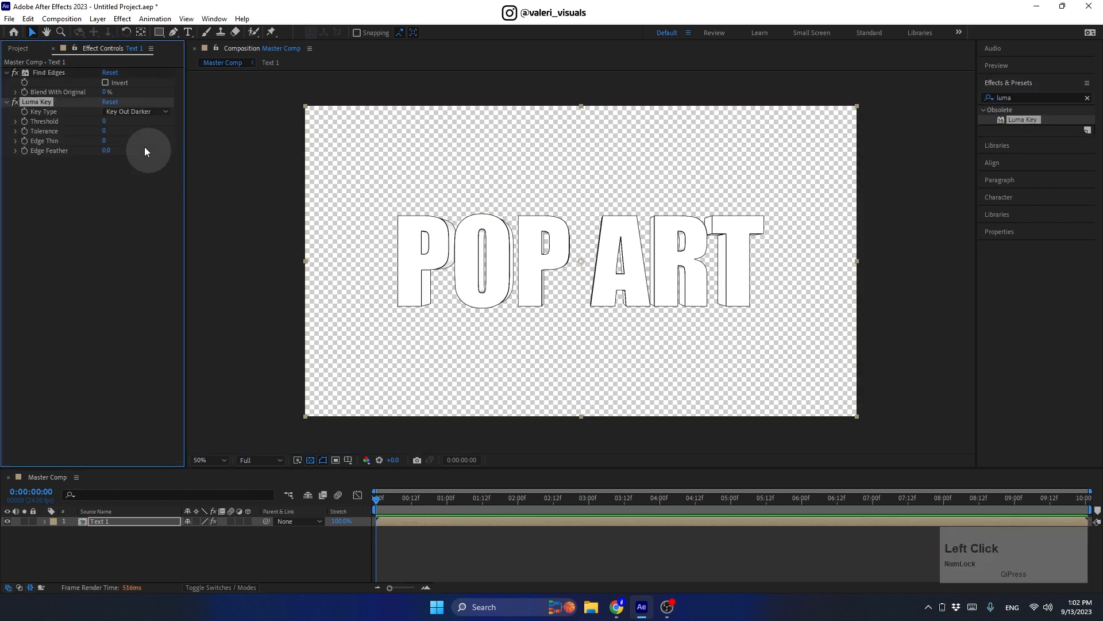
{"action": "left_click", "coordinate": [136, 111]}
{"action": "left_click", "coordinate": [128, 124]}
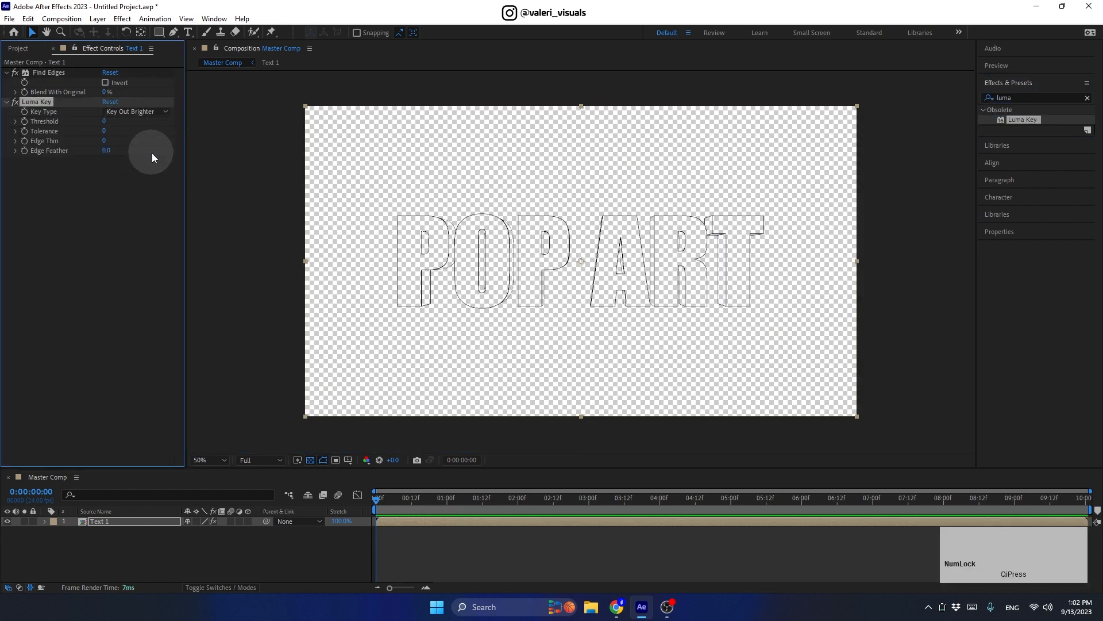
{"action": "scroll", "coordinate": [538, 275], "scroll_direction": "up", "scroll_amount": 2}
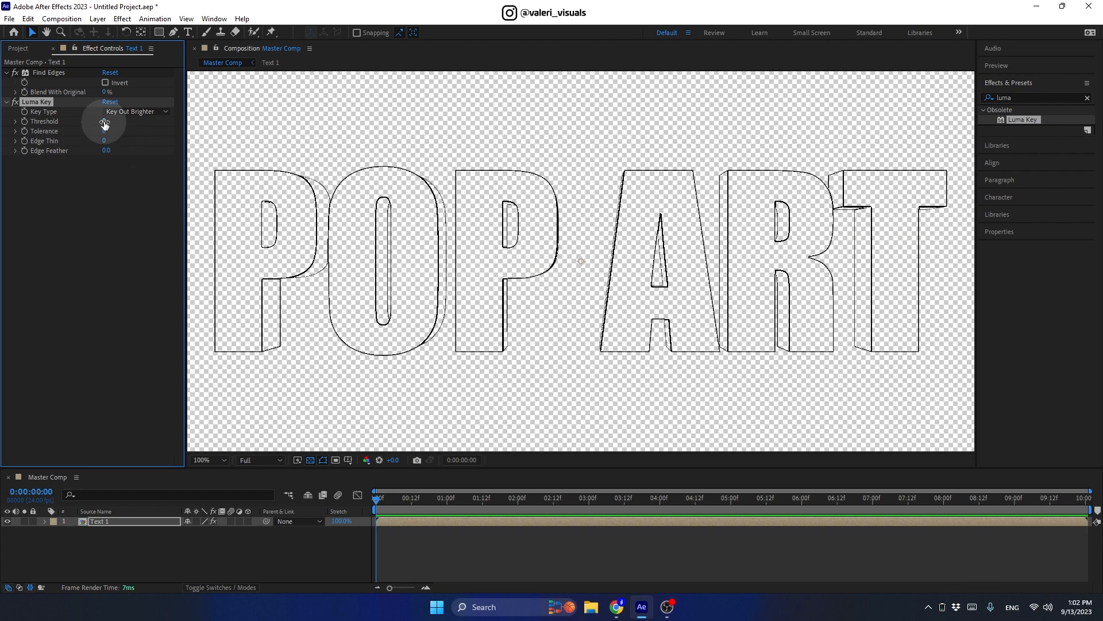
{"action": "left_click_drag", "start_coordinate": [104, 124], "coordinate": [264, 132]}
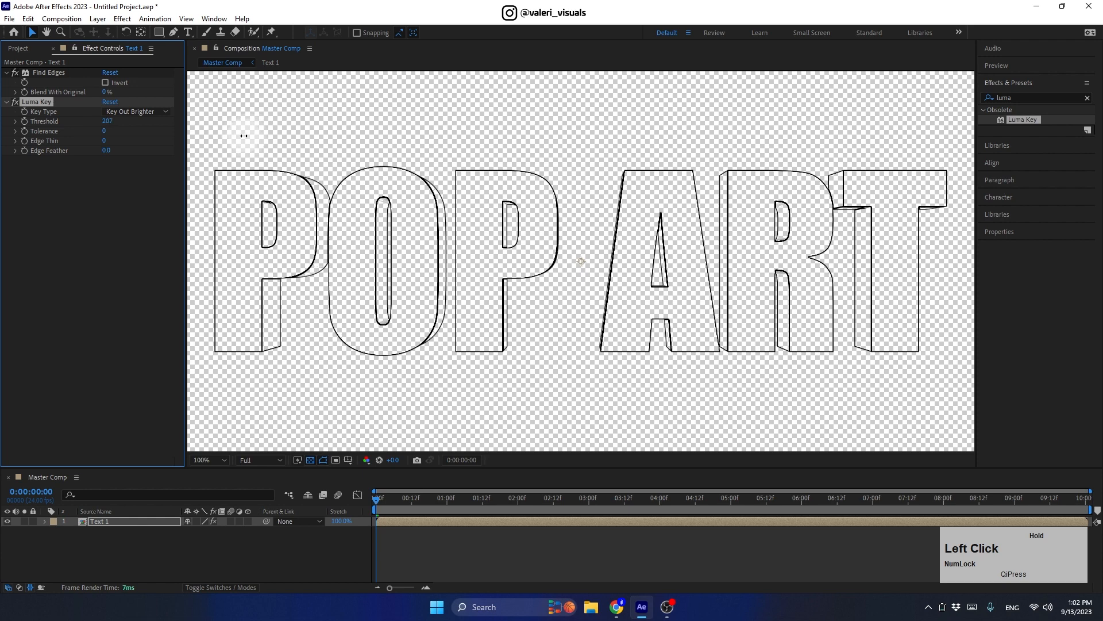
{"action": "left_click_drag", "start_coordinate": [242, 137], "coordinate": [243, 143]}
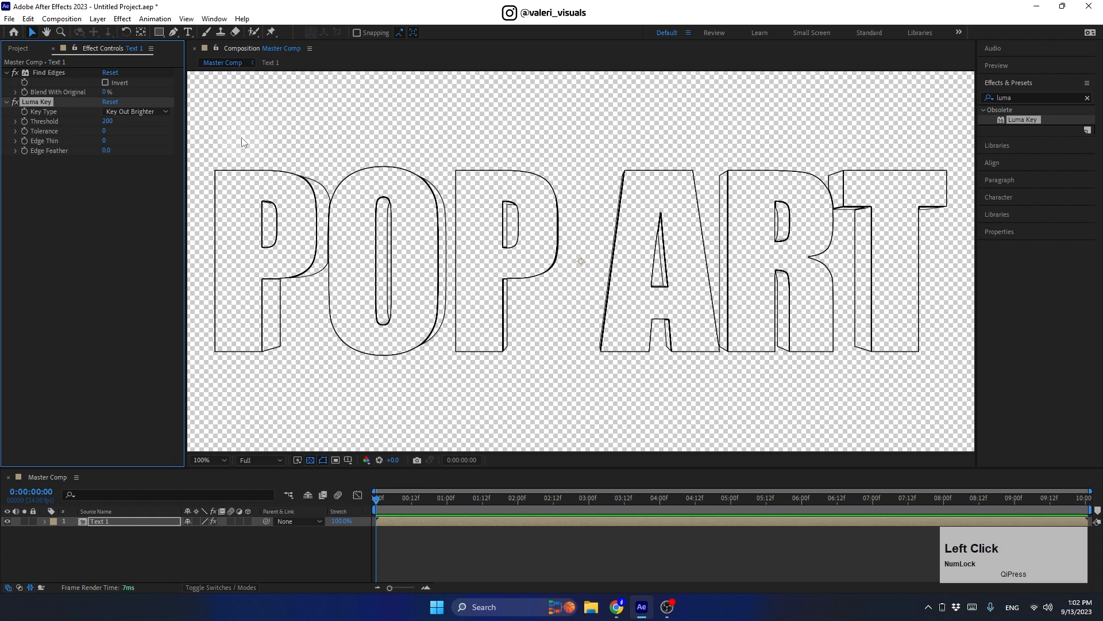
Step: Apply a Fill effect with its colour set to black
{"action": "left_click", "coordinate": [1017, 98]}
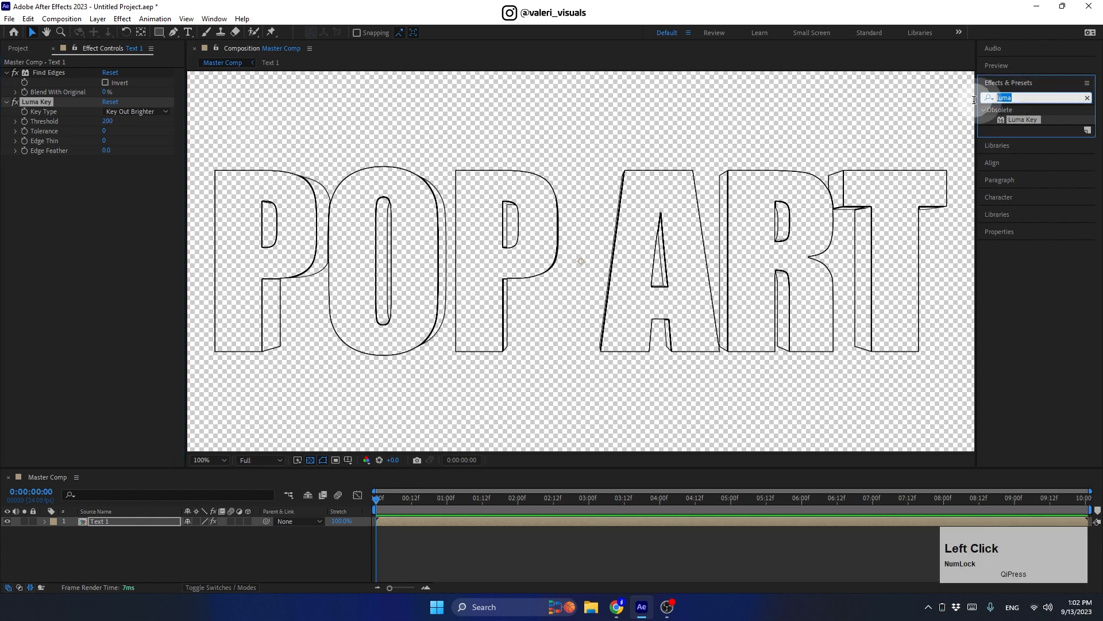
{"action": "type", "text": "fill"}
{"action": "left_click_drag", "start_coordinate": [1023, 178], "coordinate": [919, 230]}
{"action": "left_click", "coordinate": [108, 190]}
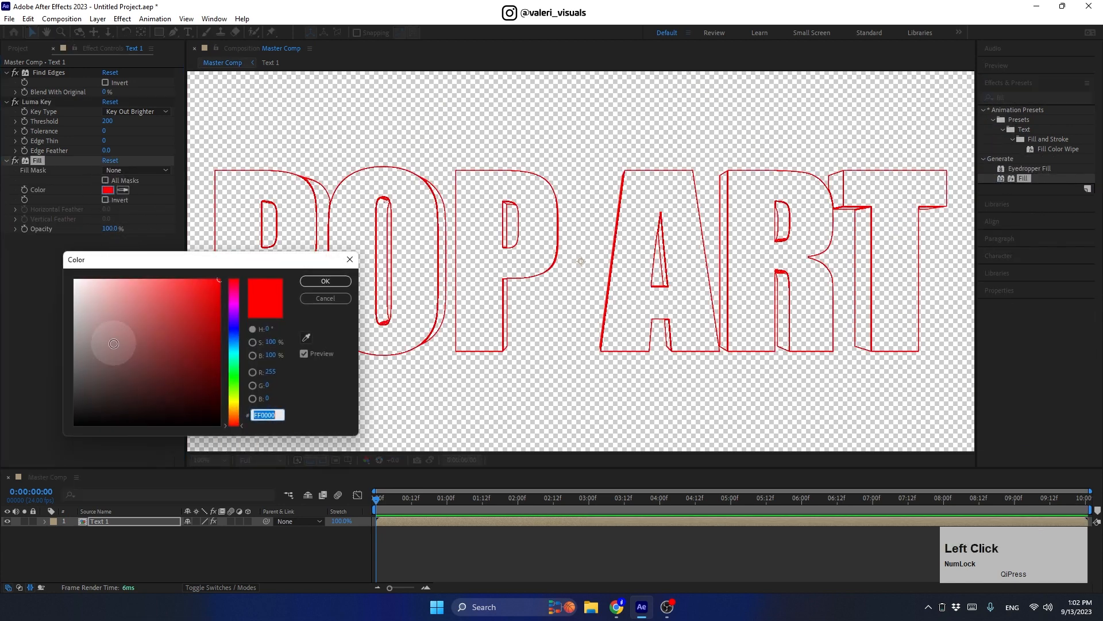
{"action": "left_click_drag", "start_coordinate": [110, 345], "coordinate": [49, 443]}
{"action": "left_click", "coordinate": [315, 282]}
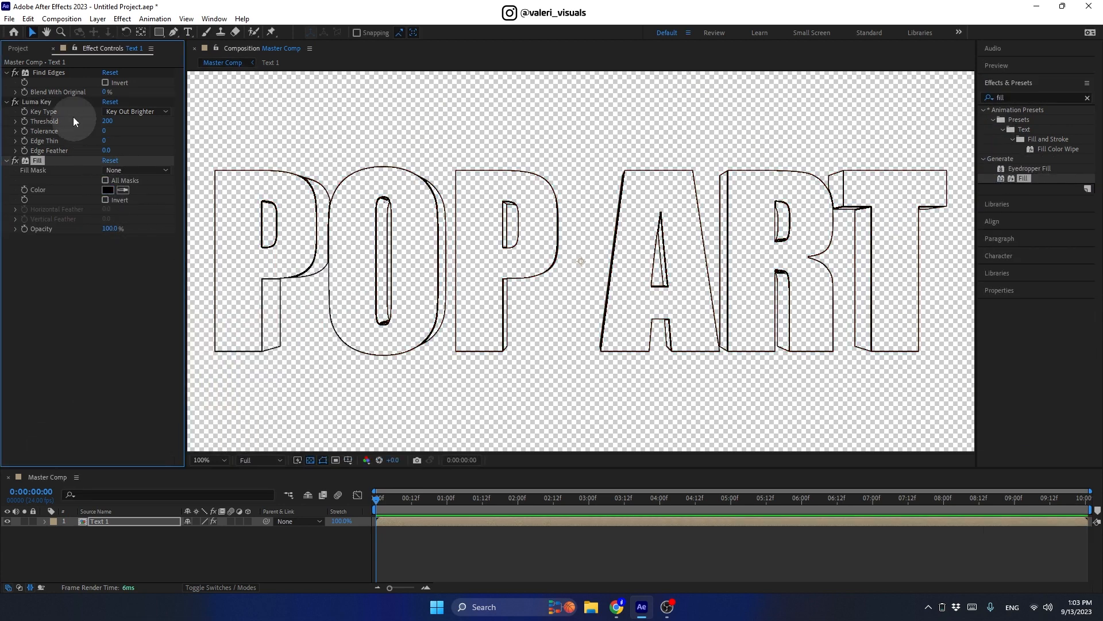
{"action": "left_click", "coordinate": [19, 49]}
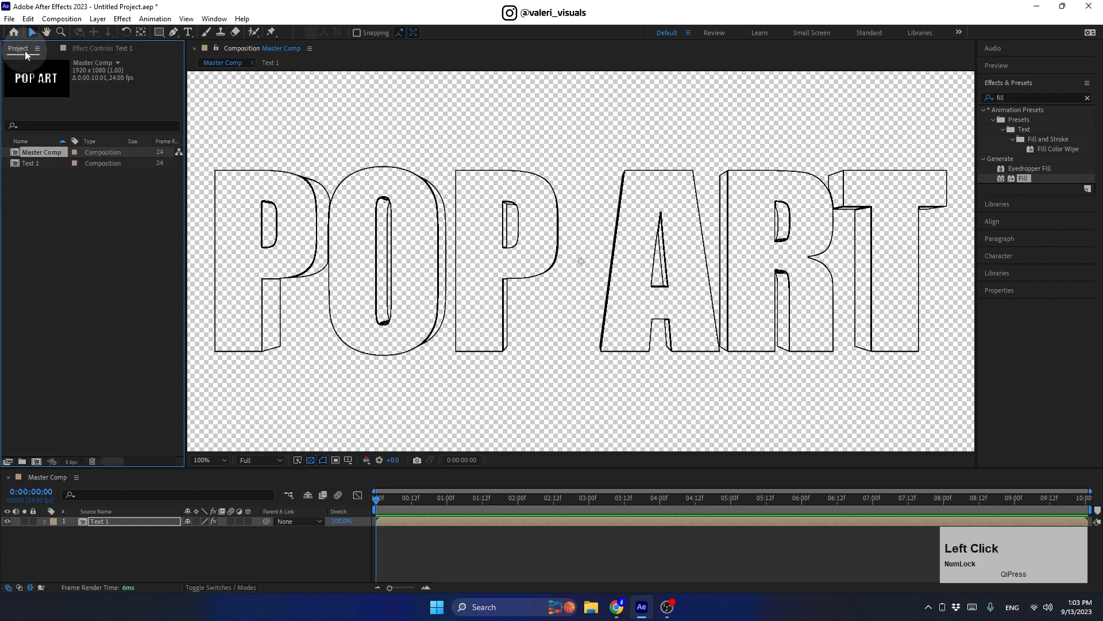
Step: Duplicate the Text 1 composition as Text 2 and open it
{"action": "left_click", "coordinate": [32, 164]}
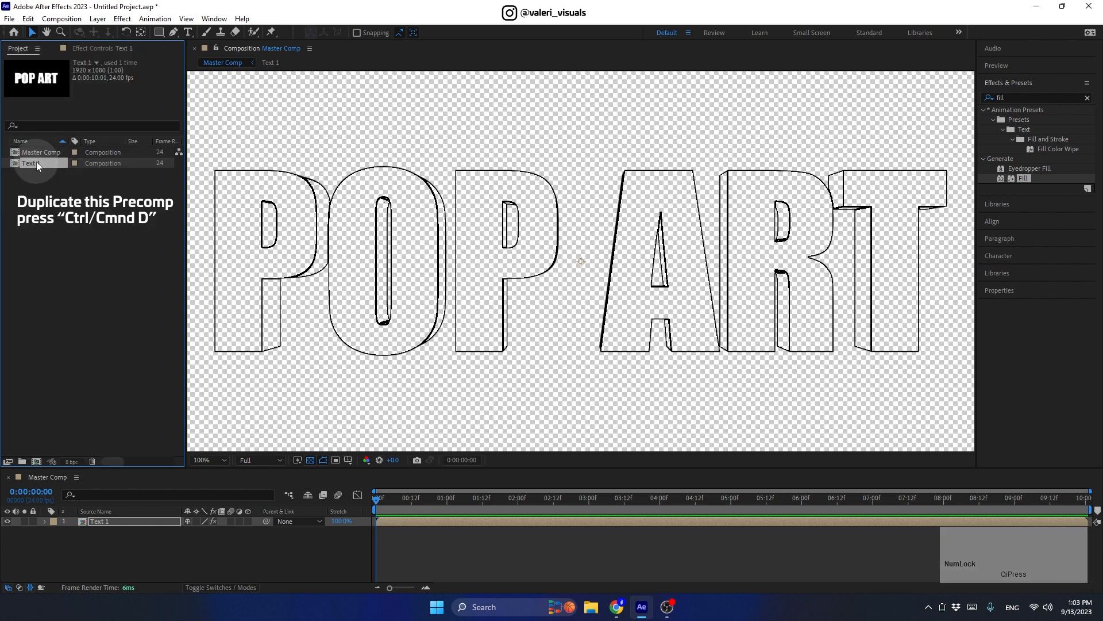
{"action": "key", "text": "ctrl+d"}
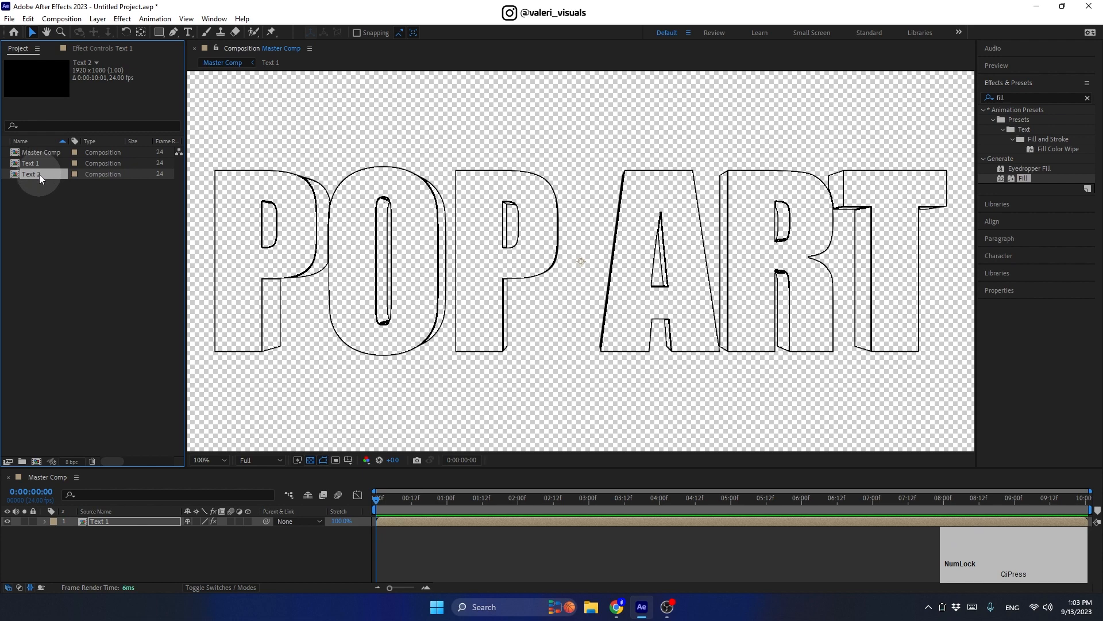
{"action": "double_click", "coordinate": [40, 174]}
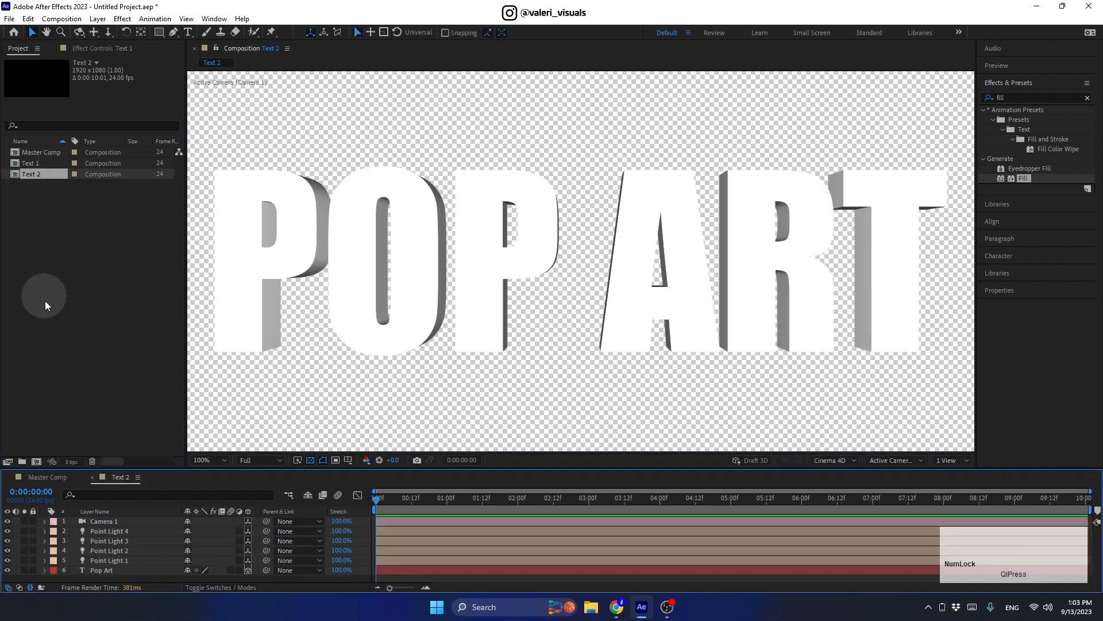
Step: Delete Point Light 1–4 from Text 2, leaving Camera 1 and Pop Art
{"action": "left_click", "coordinate": [95, 531]}
{"action": "left_click", "coordinate": [99, 560], "text": "shift"}
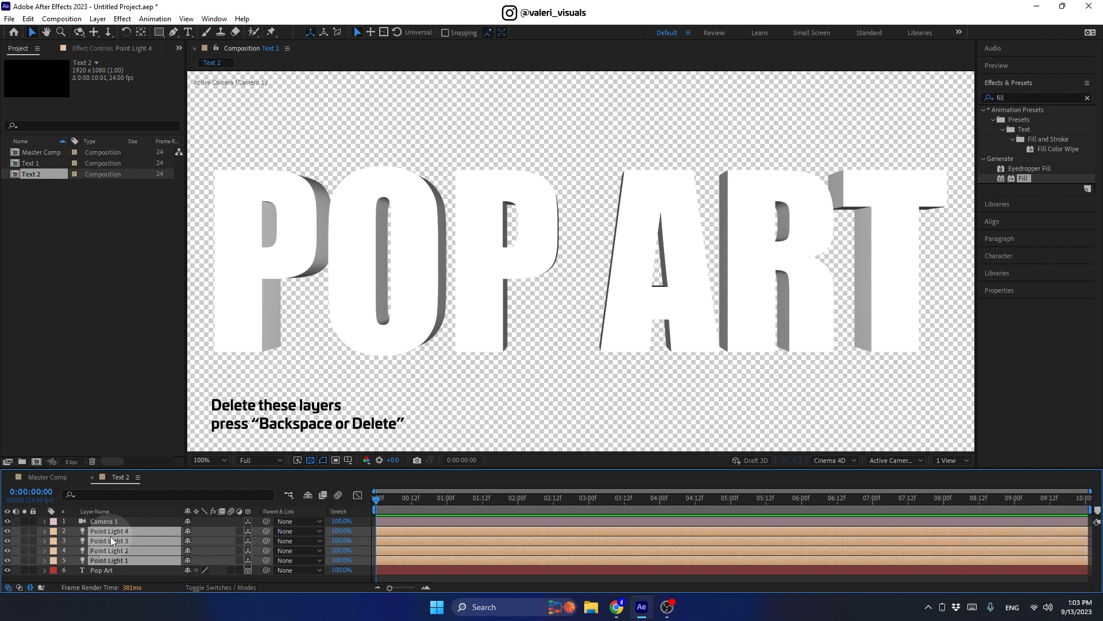
{"action": "key", "text": "Delete"}
{"action": "left_click", "coordinate": [106, 532]}
{"action": "left_click", "coordinate": [45, 531]}
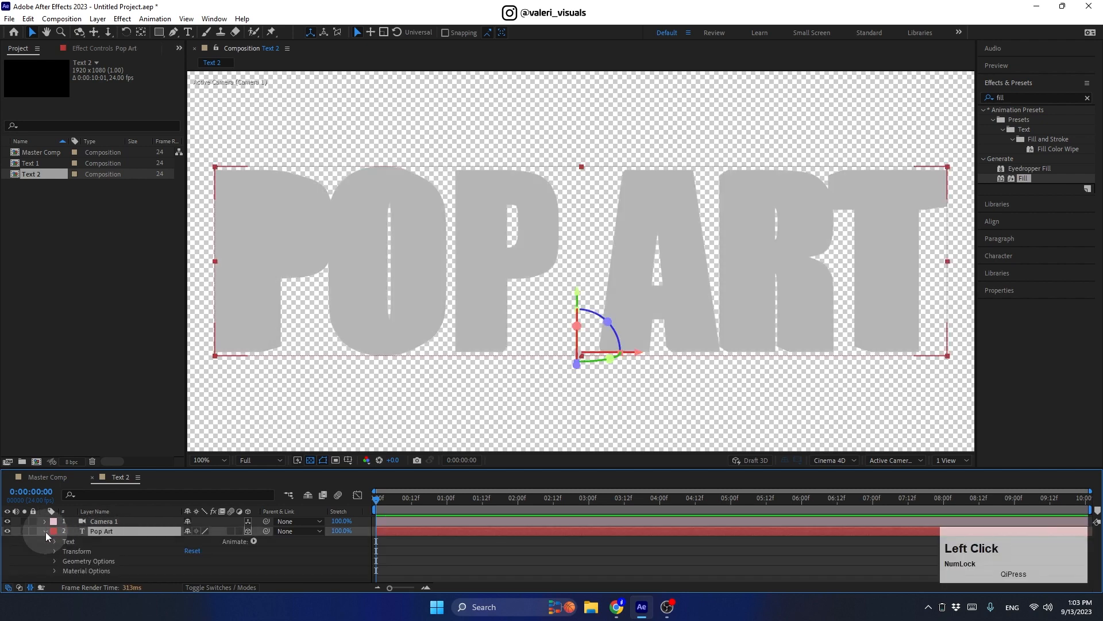
Step: Add a Side Color animator to Pop Art and set it to red FF0030
{"action": "left_click", "coordinate": [253, 541]}
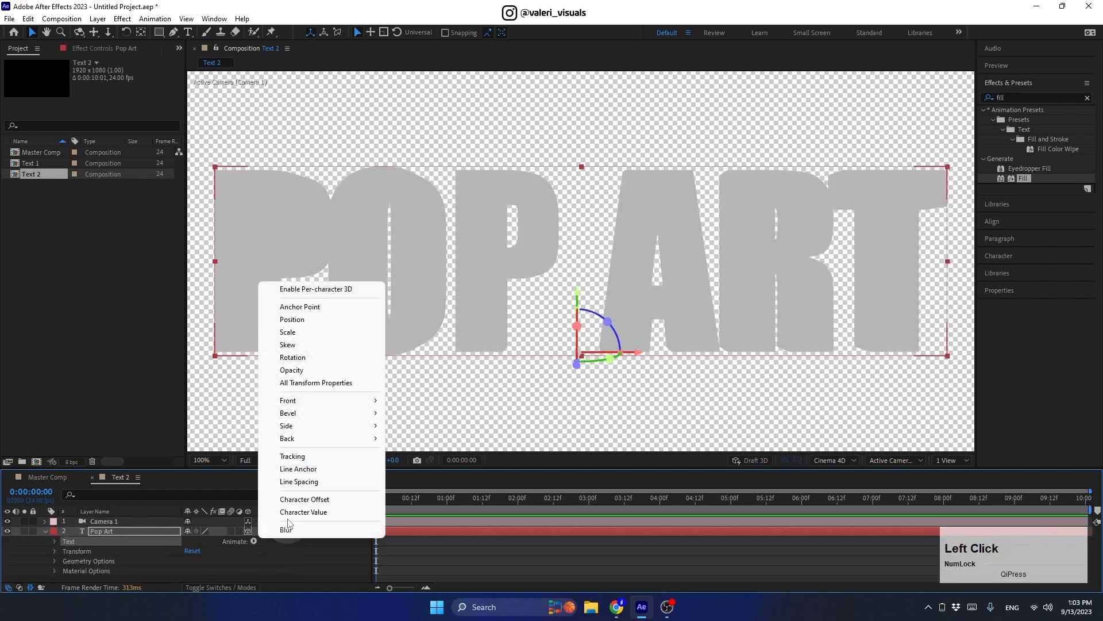
{"action": "mouse_move", "coordinate": [356, 440]}
{"action": "mouse_move", "coordinate": [471, 427]}
{"action": "left_click", "coordinate": [526, 426]}
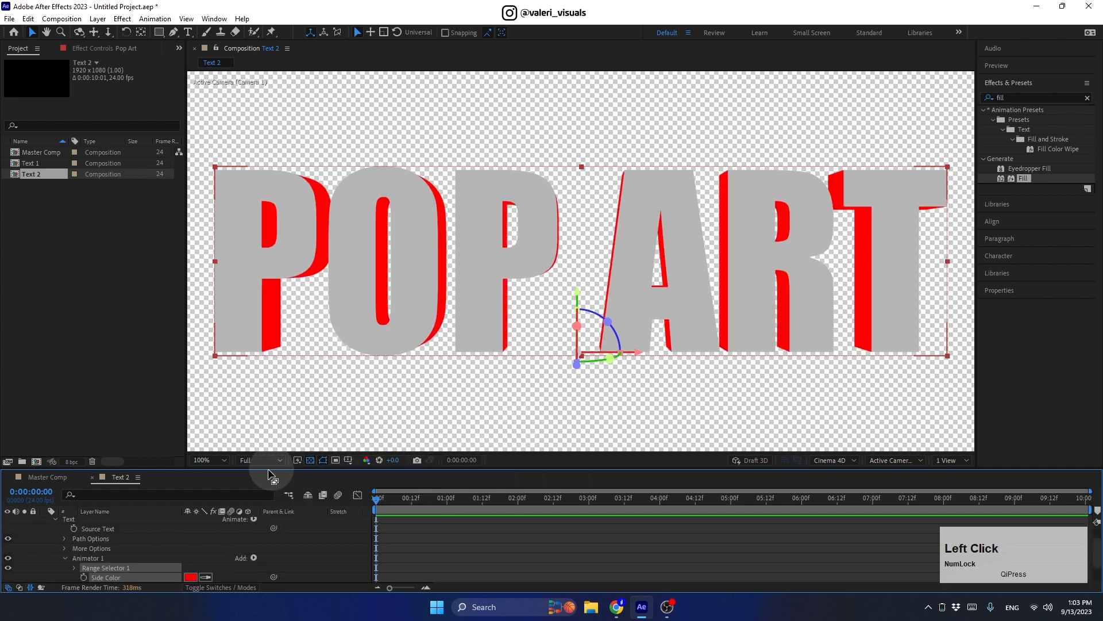
{"action": "left_click", "coordinate": [190, 577]}
{"action": "left_click_drag", "start_coordinate": [229, 416], "coordinate": [232, 287]}
{"action": "left_click", "coordinate": [209, 285]}
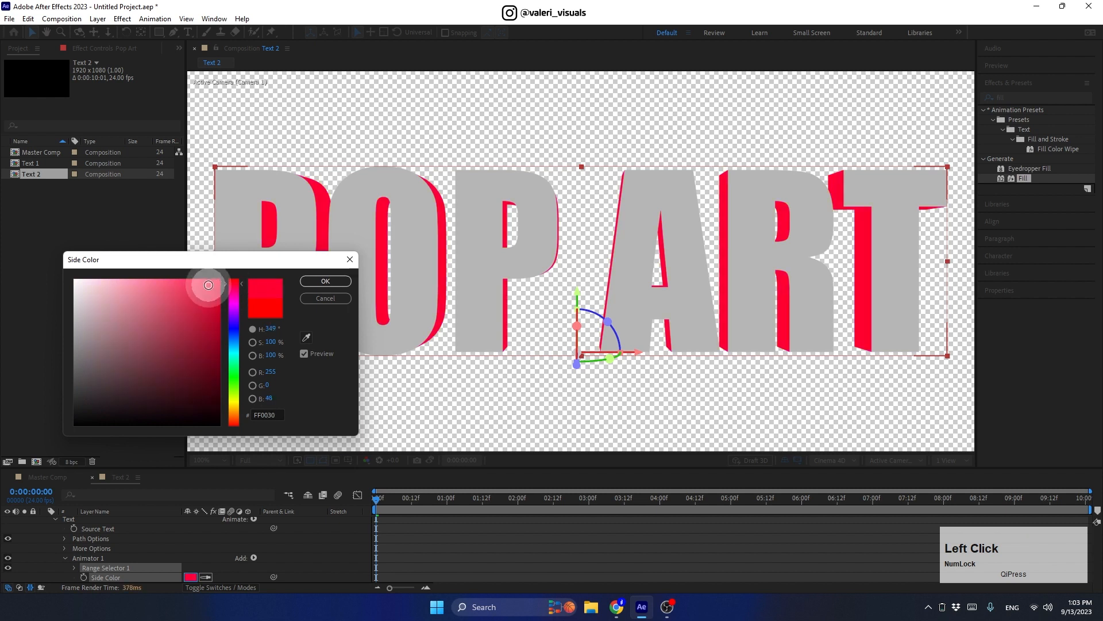
{"action": "left_click", "coordinate": [235, 305]}
{"action": "left_click", "coordinate": [316, 283]}
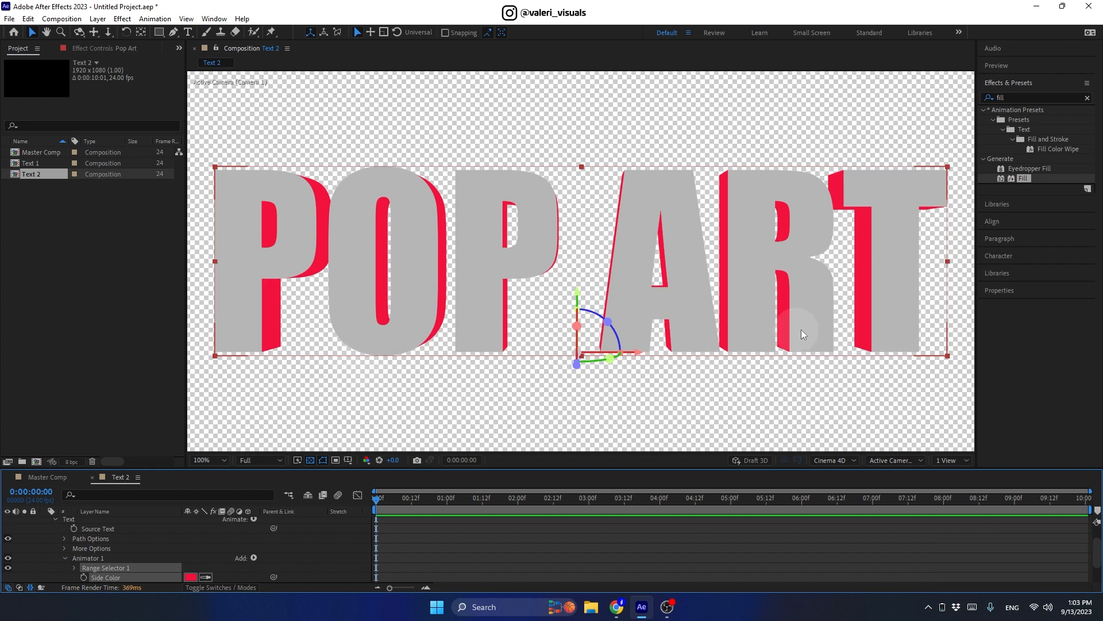
Step: Change the text fill colour to orange F9B533
{"action": "left_click", "coordinate": [994, 256]}
{"action": "left_click", "coordinate": [1076, 173]}
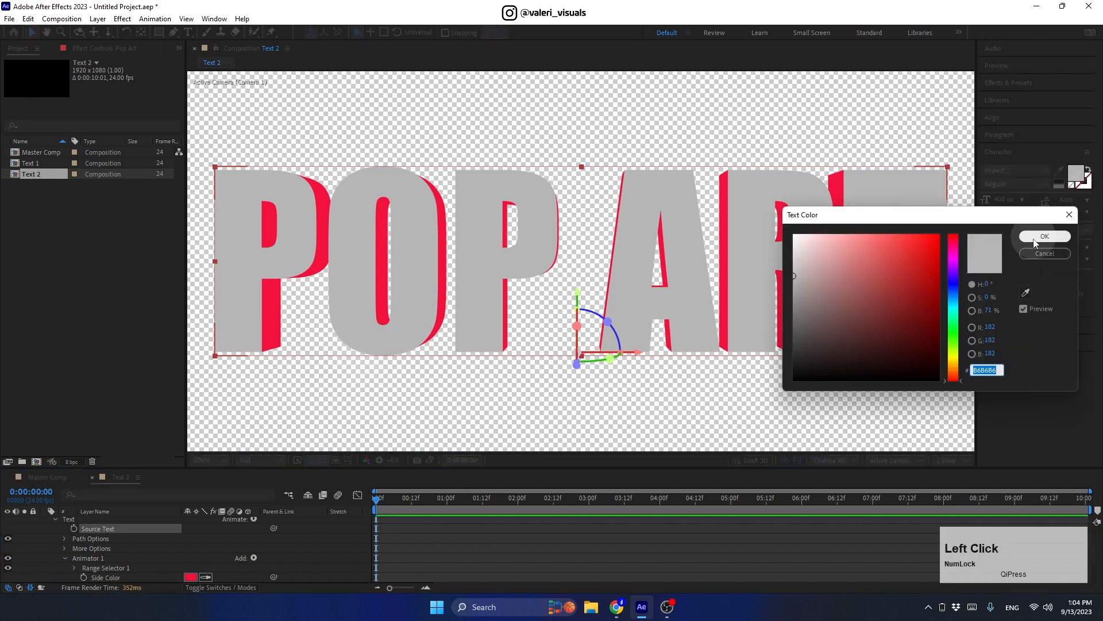
{"action": "left_click", "coordinate": [954, 369]}
{"action": "left_click_drag", "start_coordinate": [916, 259], "coordinate": [910, 237]}
{"action": "left_click", "coordinate": [953, 364]}
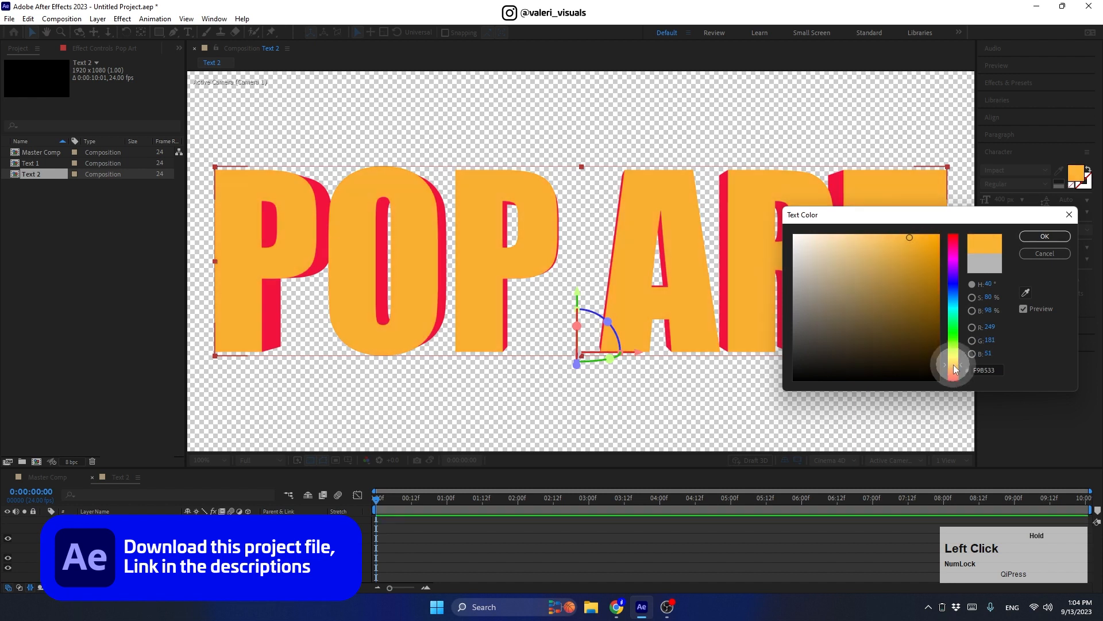
{"action": "left_click", "coordinate": [1026, 239]}
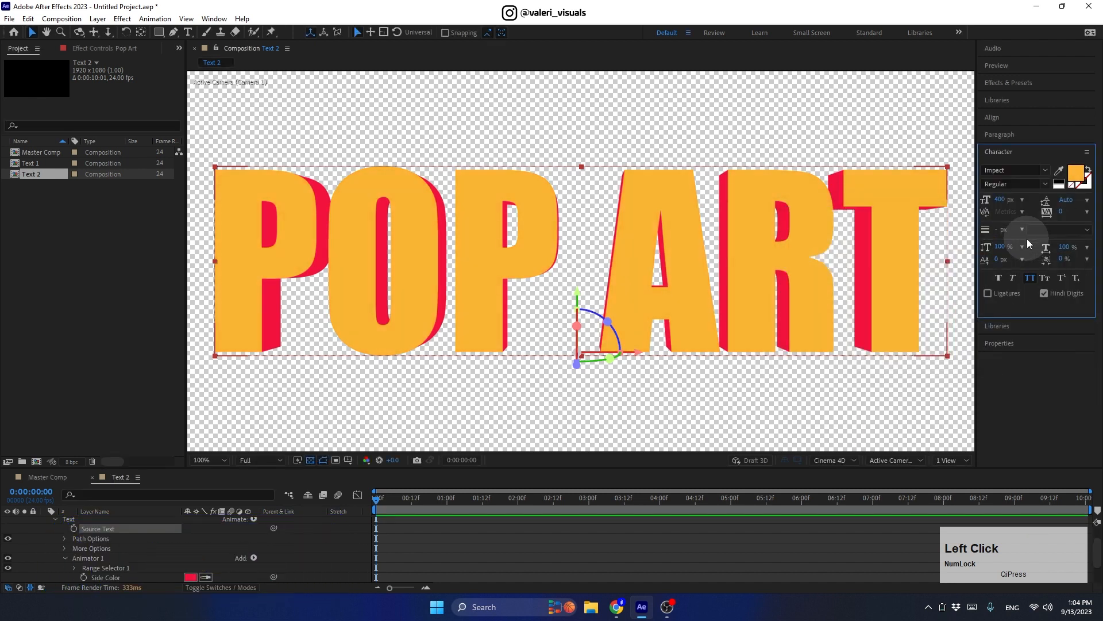
Step: Switch to Master Comp and add Text 2 as a layer beneath Text 1
{"action": "left_click", "coordinate": [66, 558]}
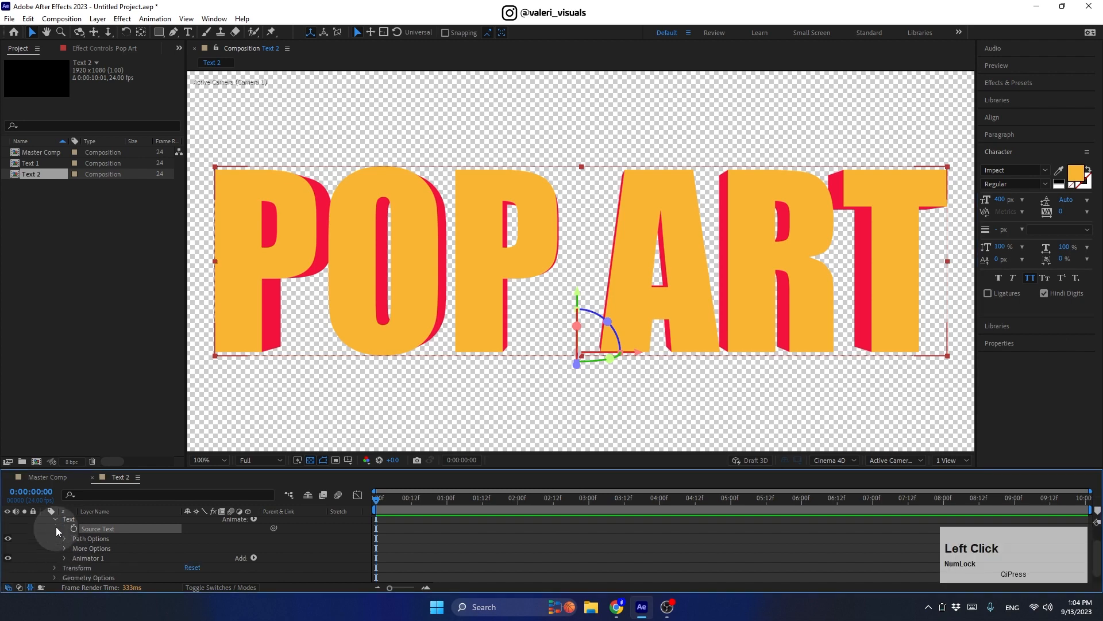
{"action": "left_click", "coordinate": [56, 519]}
{"action": "left_click", "coordinate": [45, 531]}
{"action": "left_click", "coordinate": [55, 477]}
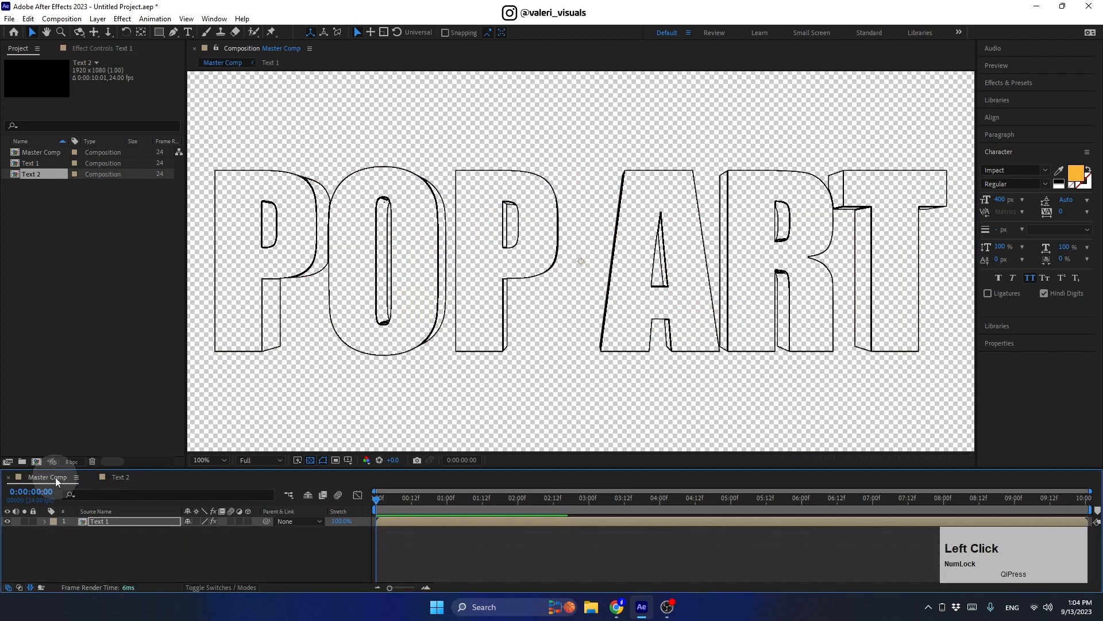
{"action": "left_click_drag", "start_coordinate": [38, 174], "coordinate": [92, 550]}
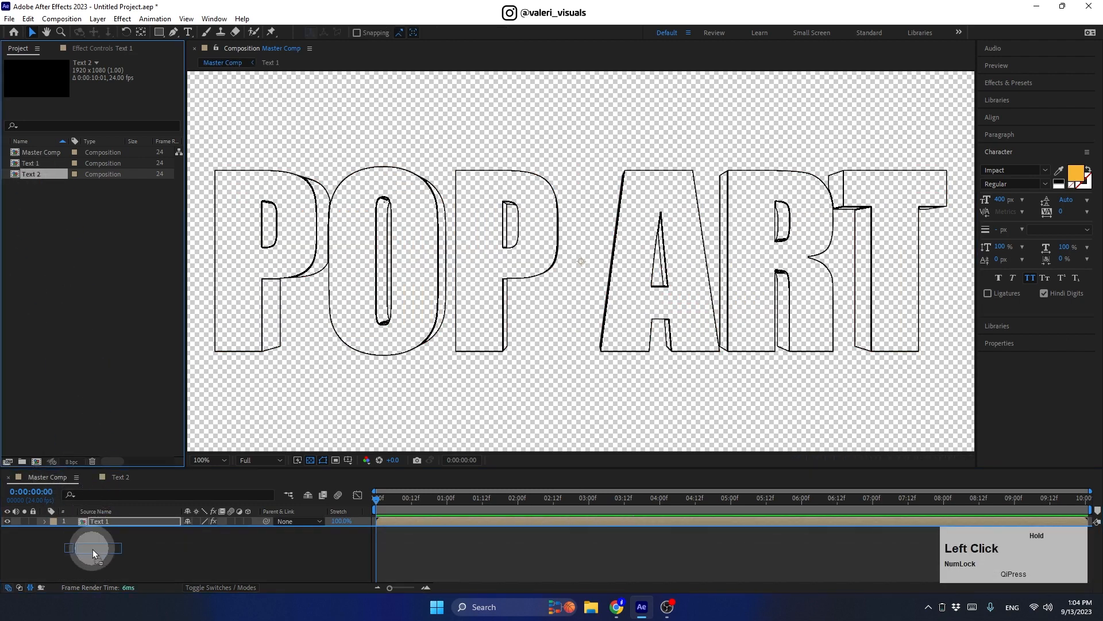
{"action": "right_click", "coordinate": [108, 530]}
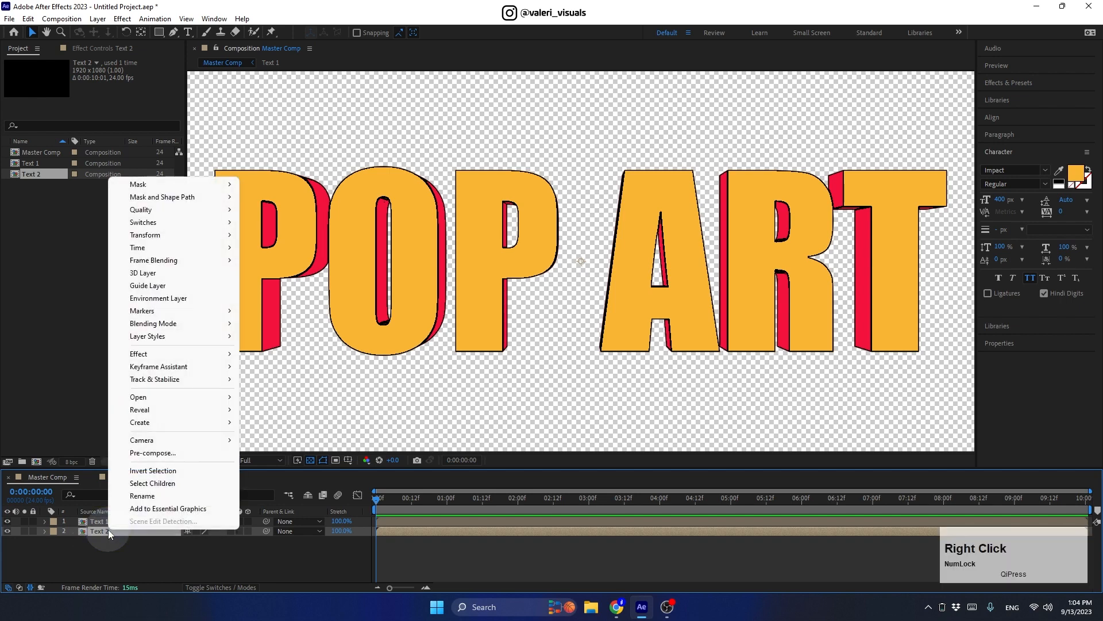
Step: Add a Stroke layer style to Text 2 with colour 000000 and size 5
{"action": "mouse_move", "coordinate": [160, 339]}
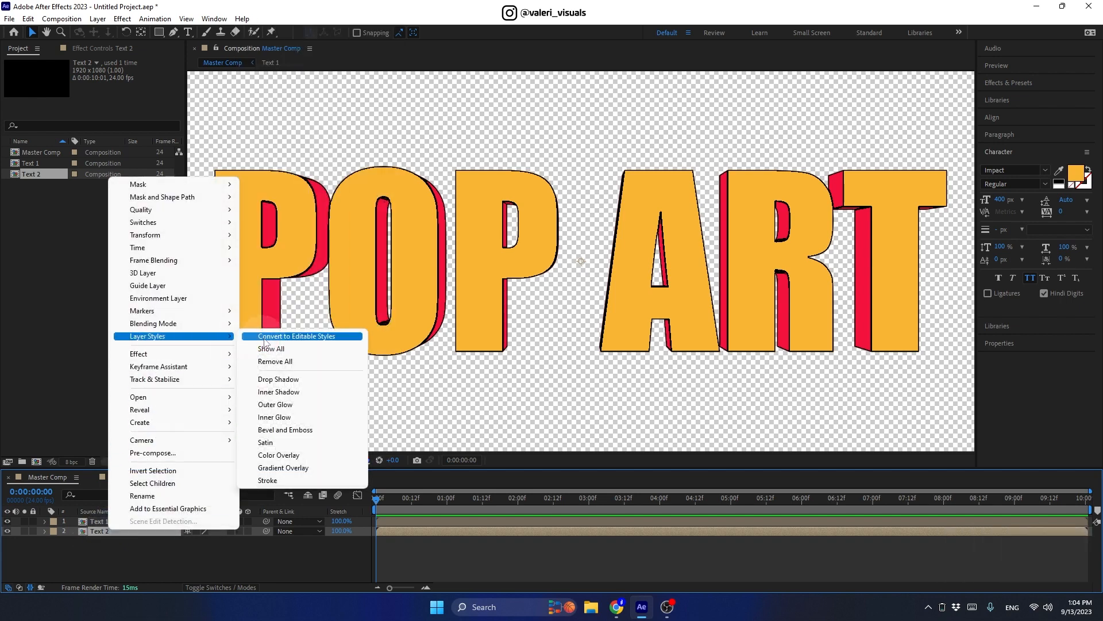
{"action": "left_click", "coordinate": [268, 480]}
{"action": "left_click", "coordinate": [63, 571]}
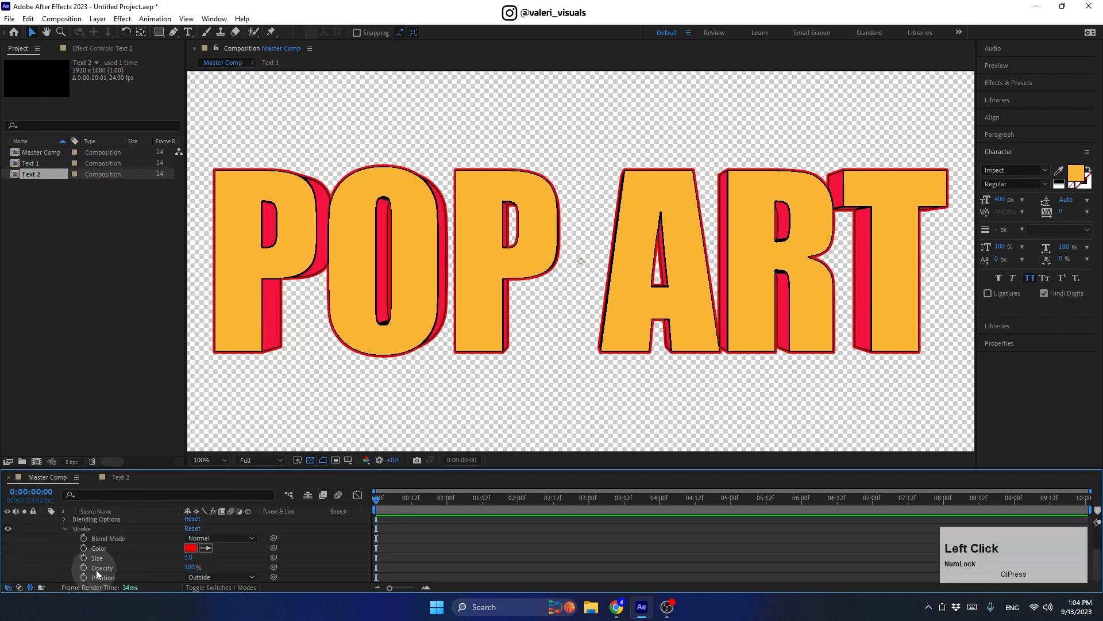
{"action": "left_click", "coordinate": [190, 548]}
{"action": "left_click_drag", "start_coordinate": [195, 430], "coordinate": [219, 488]}
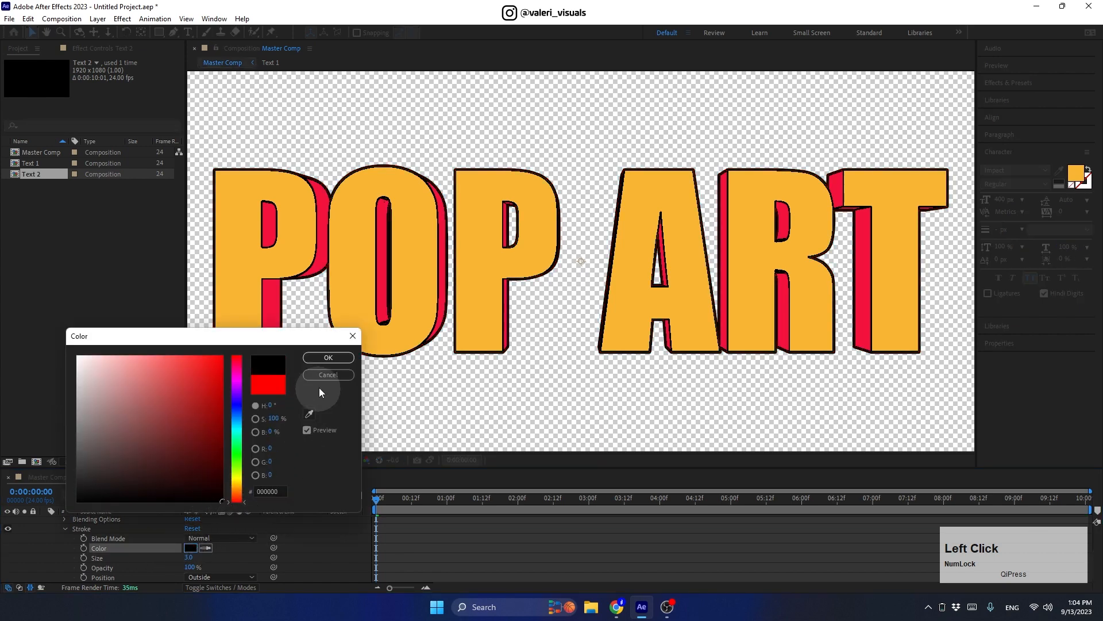
{"action": "left_click", "coordinate": [321, 357]}
{"action": "left_click", "coordinate": [188, 556]}
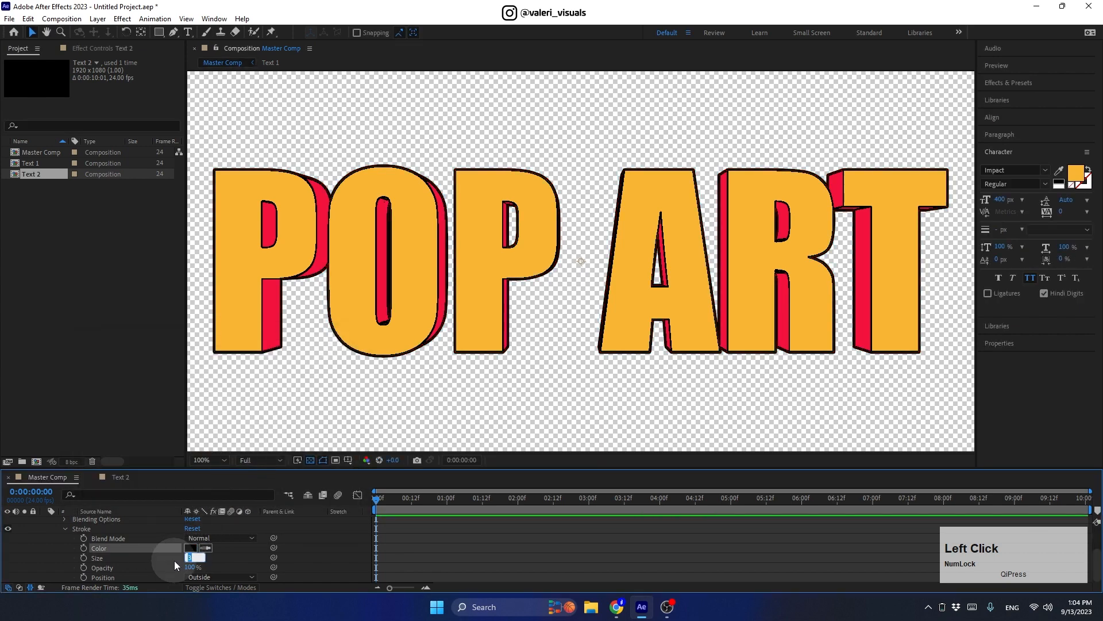
{"action": "type", "text": "5"}
{"action": "key", "text": "Return"}
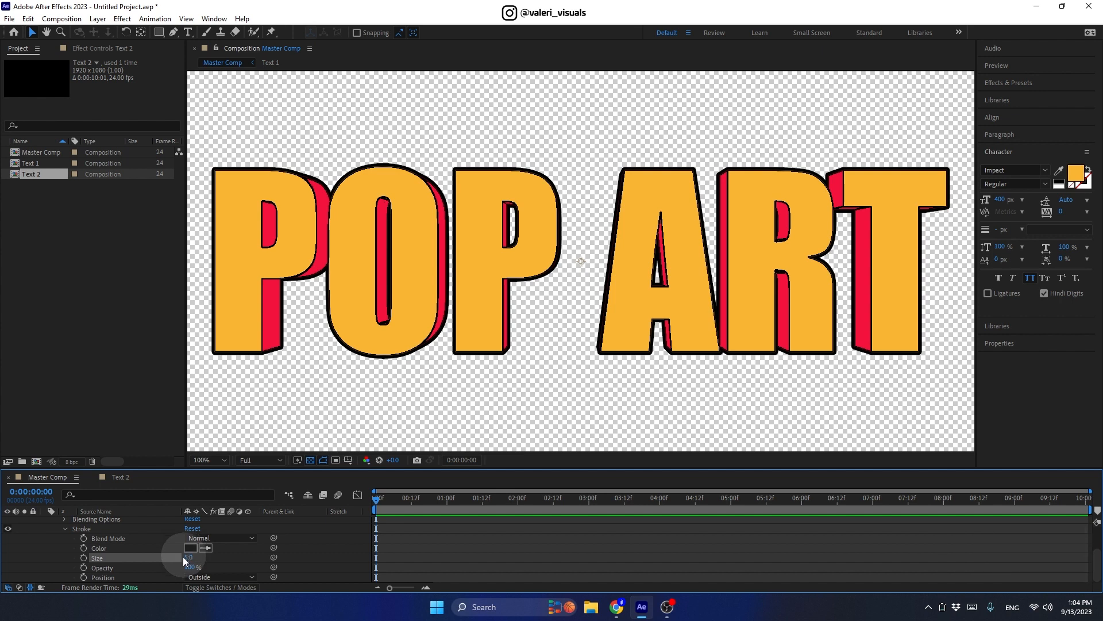
{"action": "left_click", "coordinate": [64, 528]}
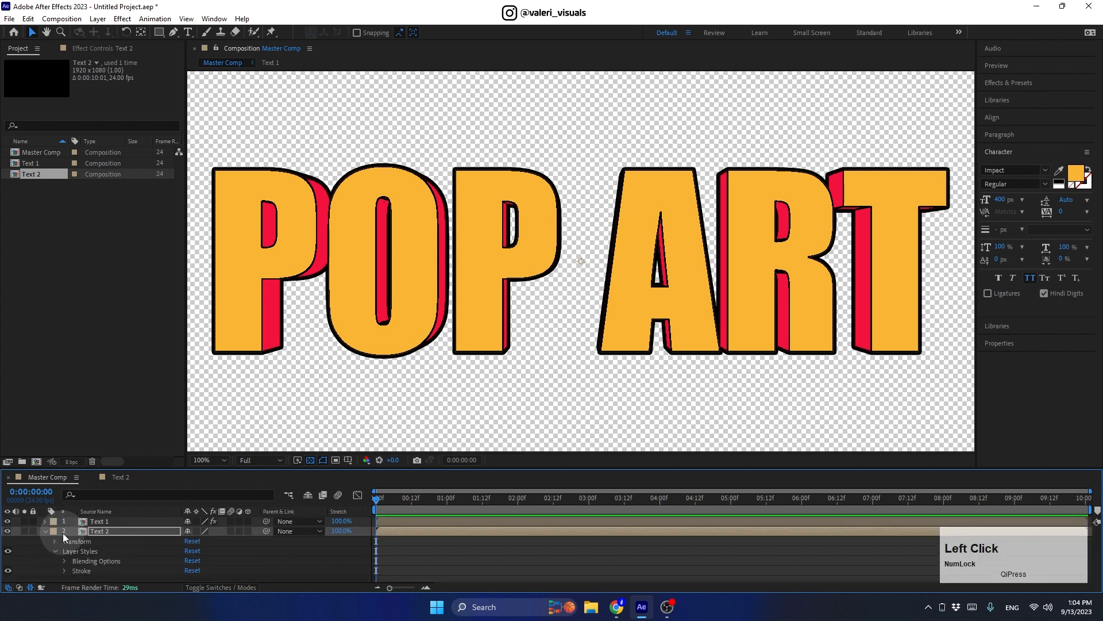
{"action": "left_click", "coordinate": [56, 550]}
{"action": "left_click", "coordinate": [88, 550]}
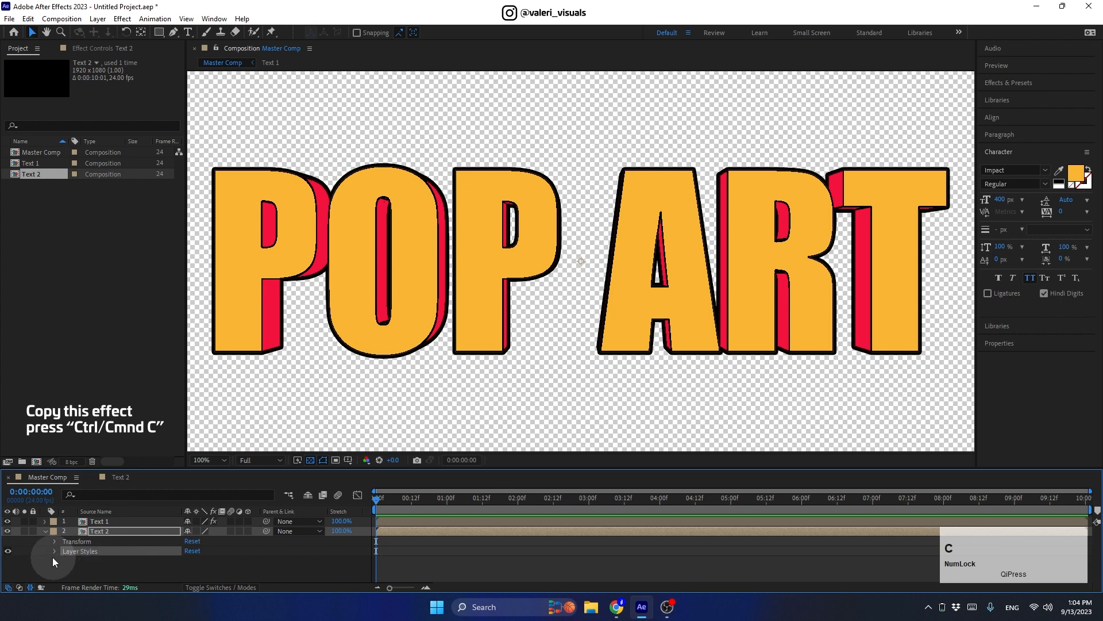
{"action": "left_click", "coordinate": [44, 531]}
Step: Paste the copied layer styles onto Text 1 and thin its Stroke size from 5 to 1
{"action": "left_click", "coordinate": [98, 522]}
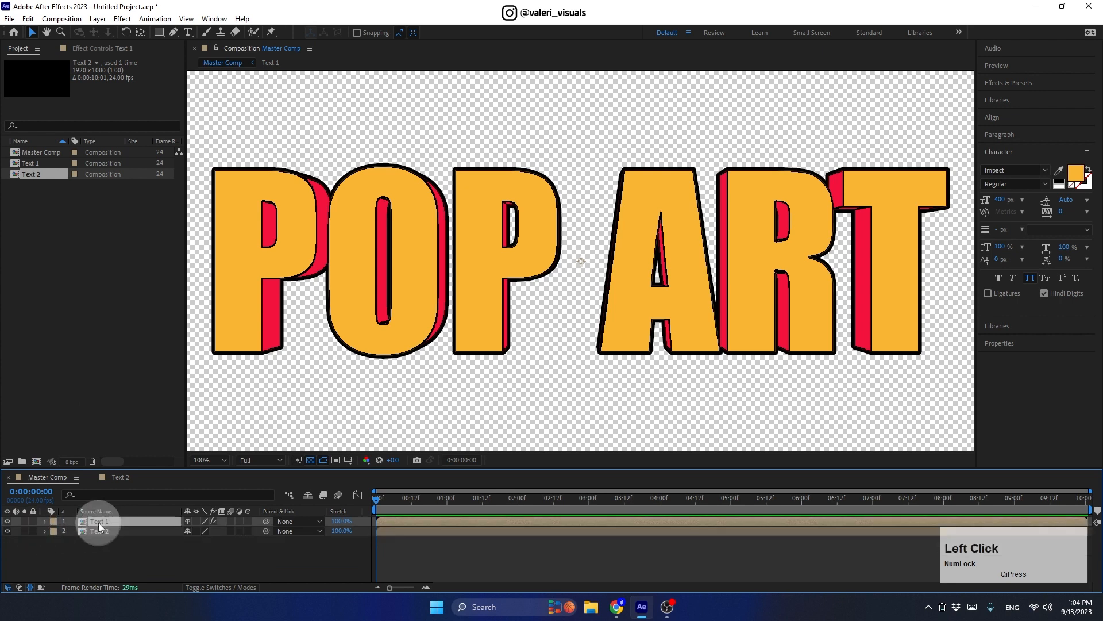
{"action": "key", "text": "ctrl+v"}
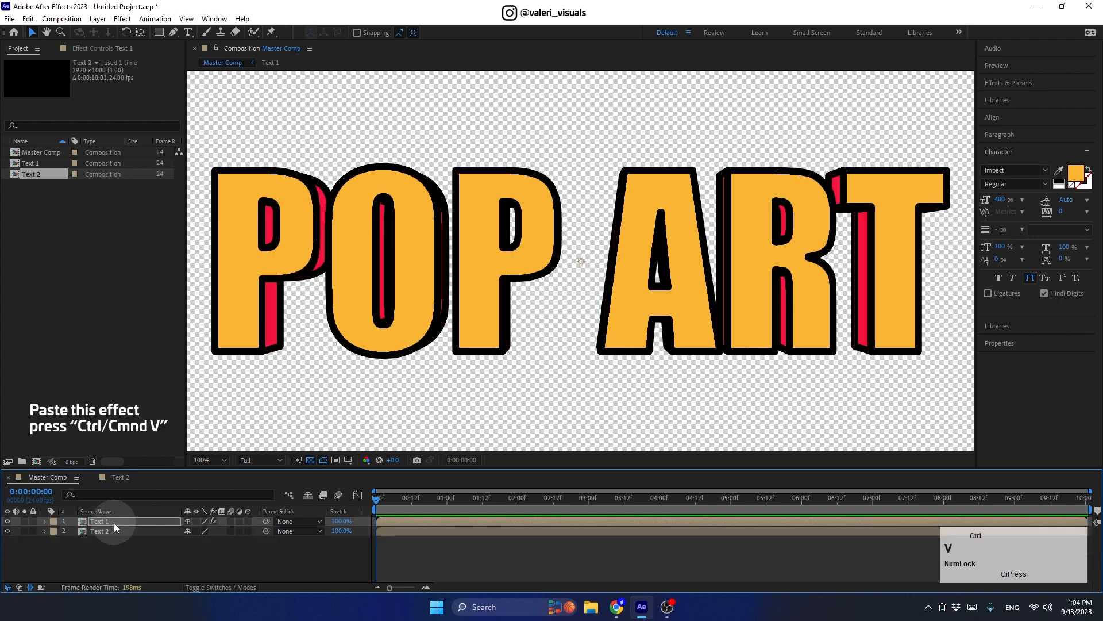
{"action": "left_click", "coordinate": [45, 522]}
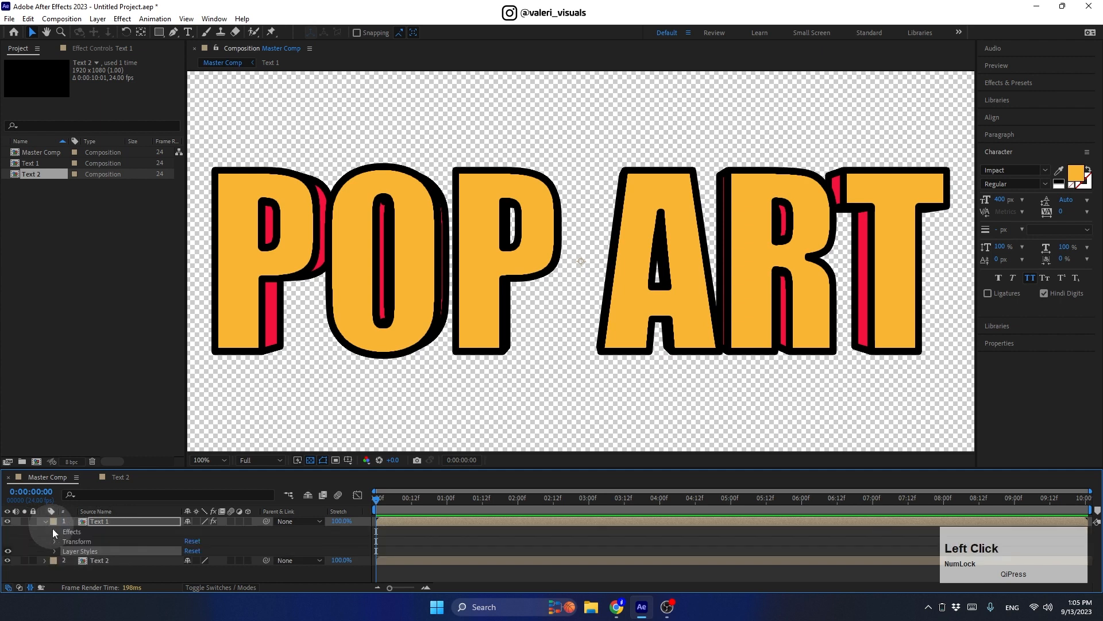
{"action": "left_click", "coordinate": [55, 551]}
{"action": "left_click", "coordinate": [64, 571]}
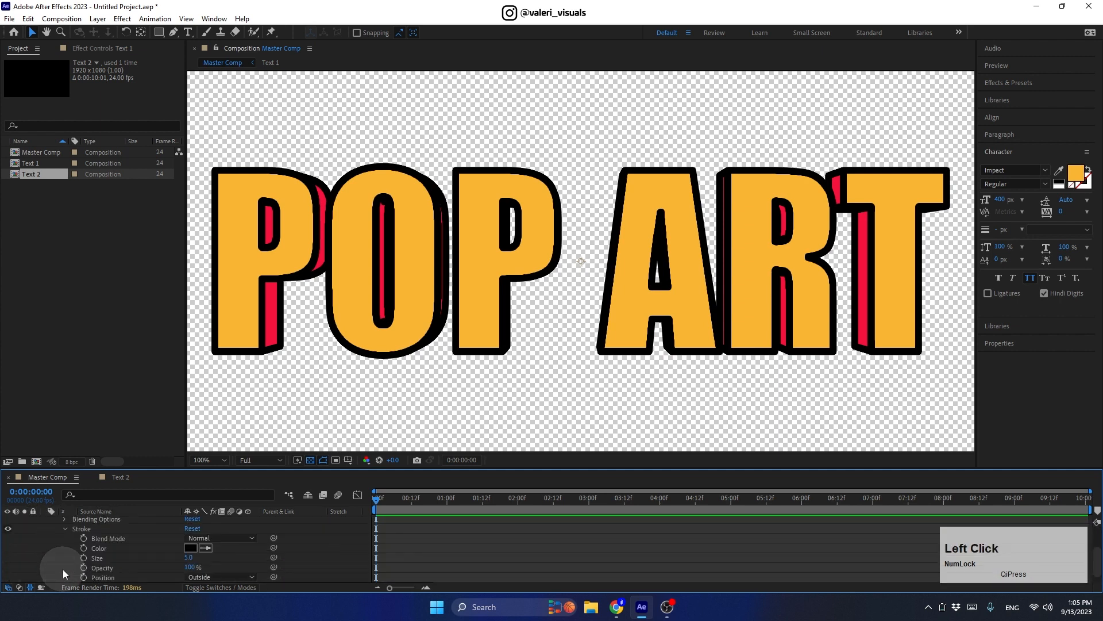
{"action": "left_click_drag", "start_coordinate": [195, 561], "coordinate": [14, 537]}
Step: Toggle Text 1's stroke off and on to compare, then collapse its properties
{"action": "left_click", "coordinate": [8, 530]}
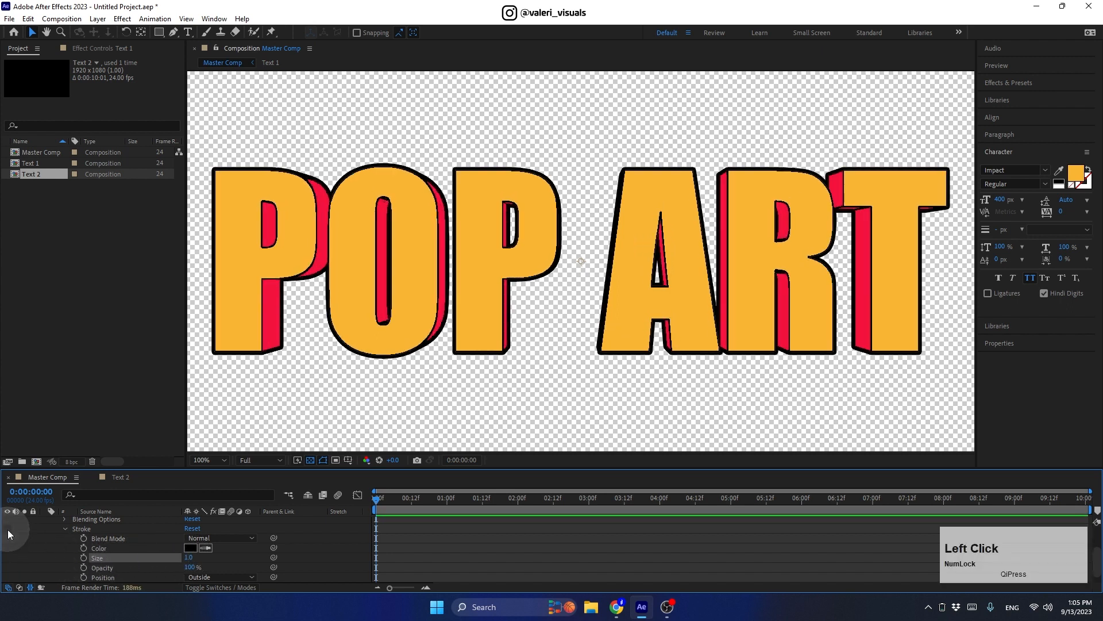
{"action": "left_click", "coordinate": [8, 529]}
{"action": "left_click", "coordinate": [8, 529]}
{"action": "left_click", "coordinate": [8, 530]}
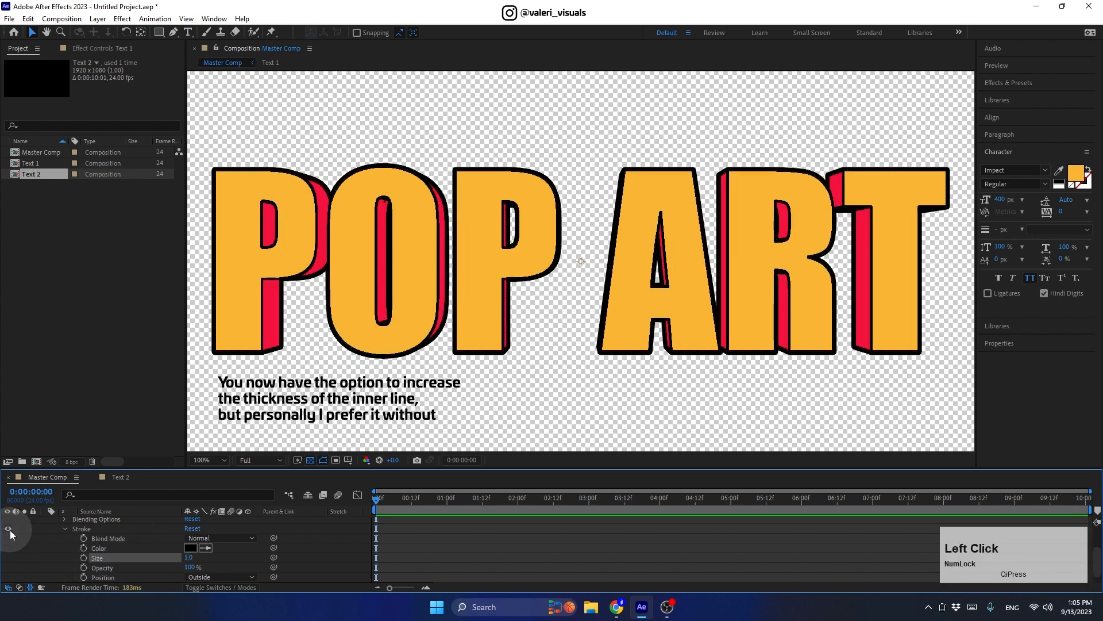
{"action": "left_click", "coordinate": [63, 528]}
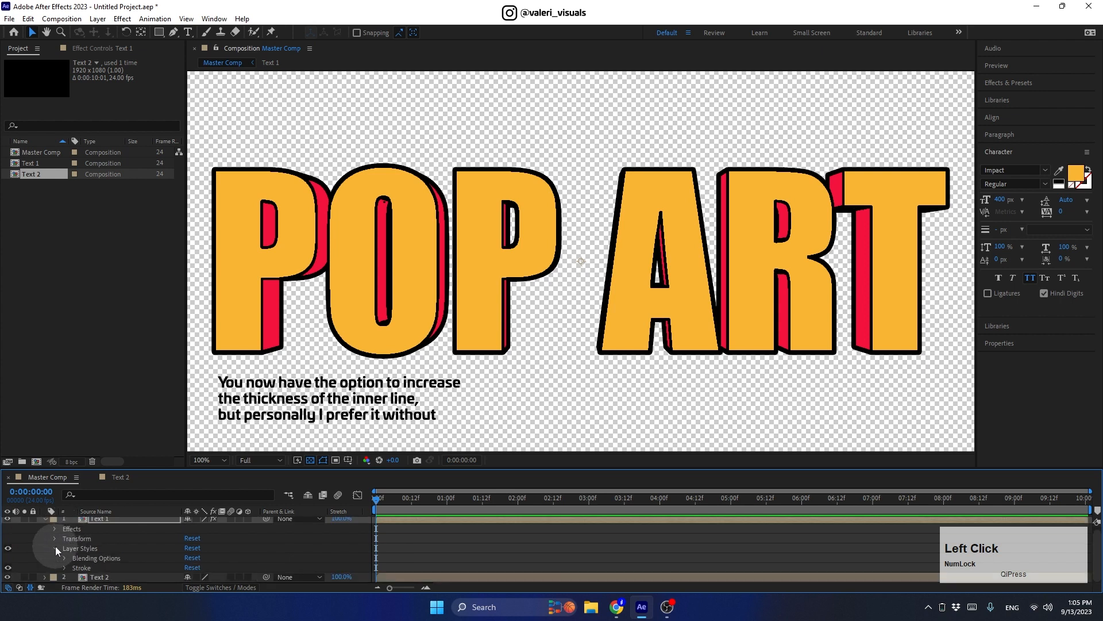
{"action": "left_click", "coordinate": [55, 547]}
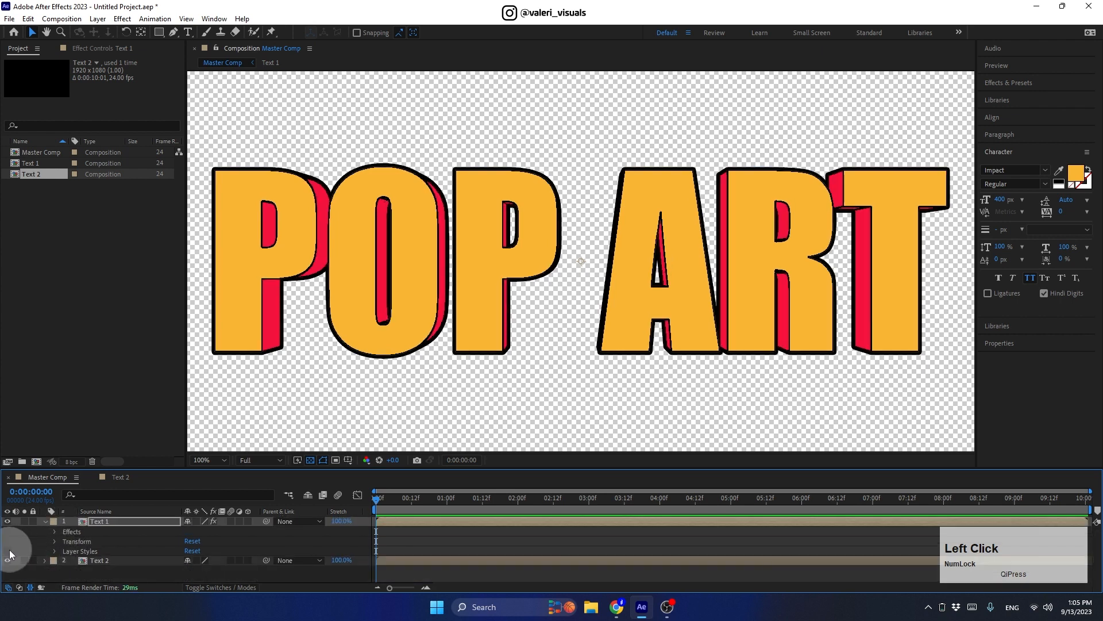
{"action": "left_click", "coordinate": [46, 519]}
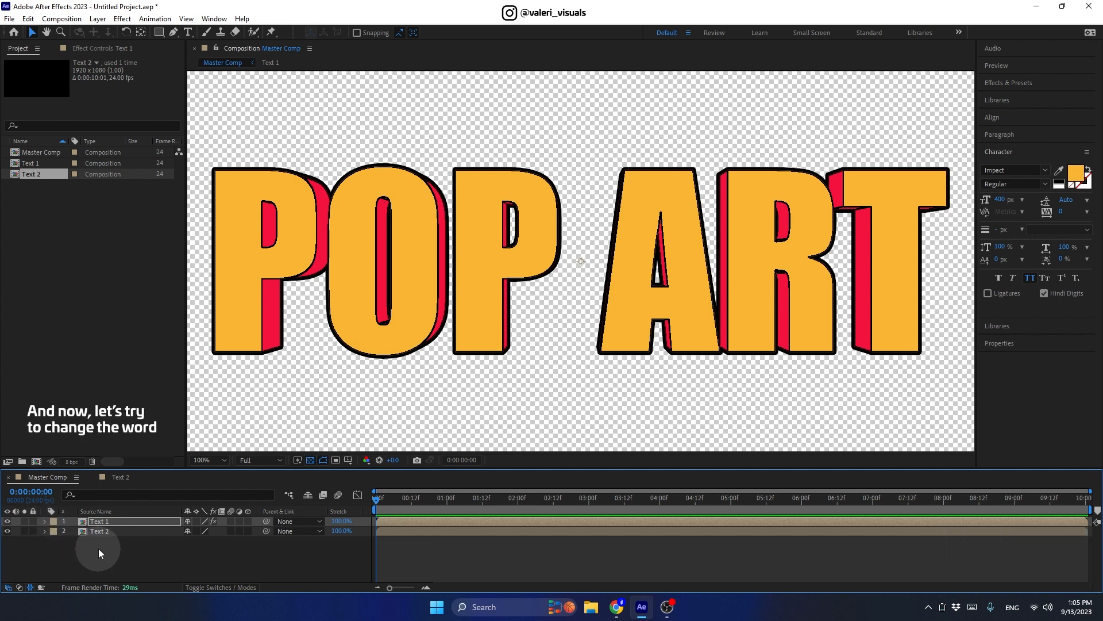
Step: In the Text 1 composition, change the text to 'Wow'
{"action": "double_click", "coordinate": [97, 523]}
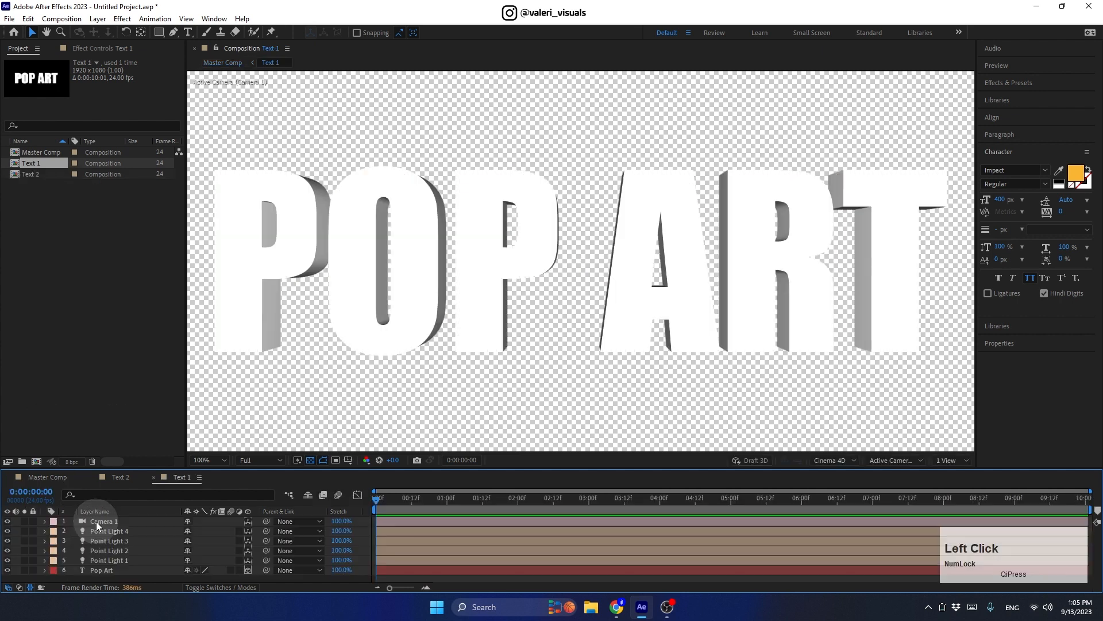
{"action": "double_click", "coordinate": [99, 569]}
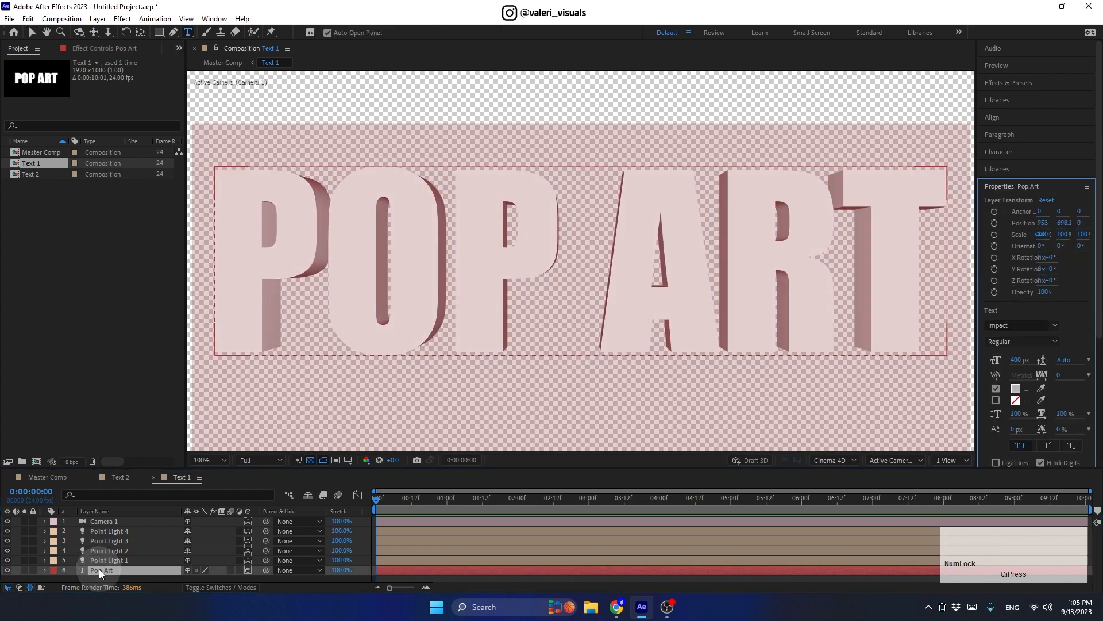
{"action": "type", "text": "Wow"}
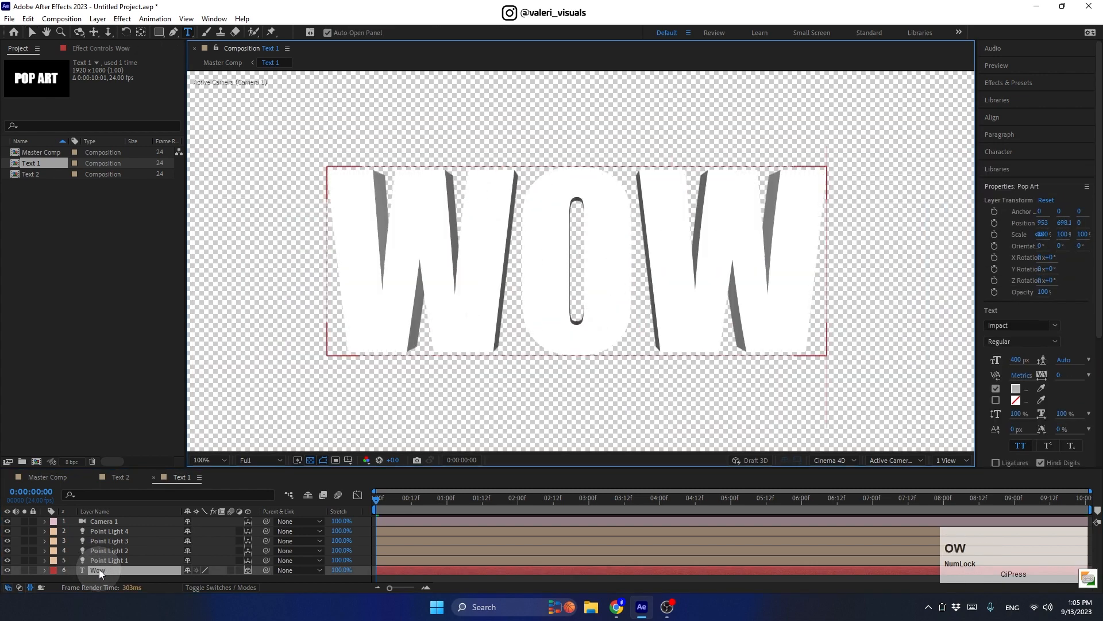
Step: Back in the Master Comp, hide and show Text 2 to compare it with WOW
{"action": "left_click", "coordinate": [57, 479]}
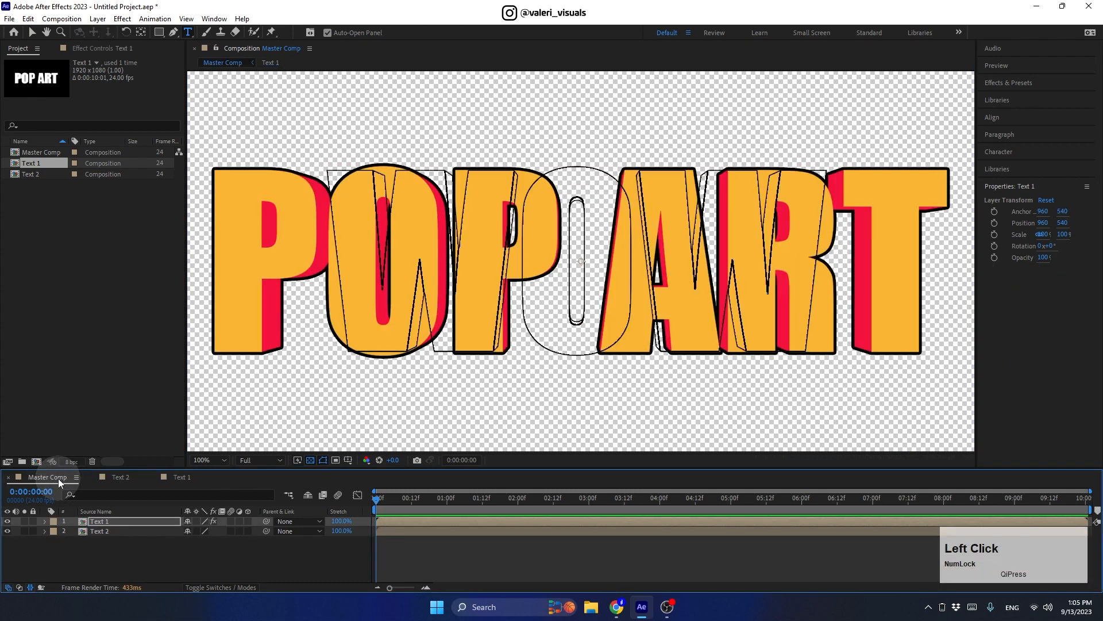
{"action": "left_click", "coordinate": [8, 531]}
{"action": "left_click", "coordinate": [8, 531]}
{"action": "left_click", "coordinate": [8, 532]}
{"action": "left_click", "coordinate": [8, 531]}
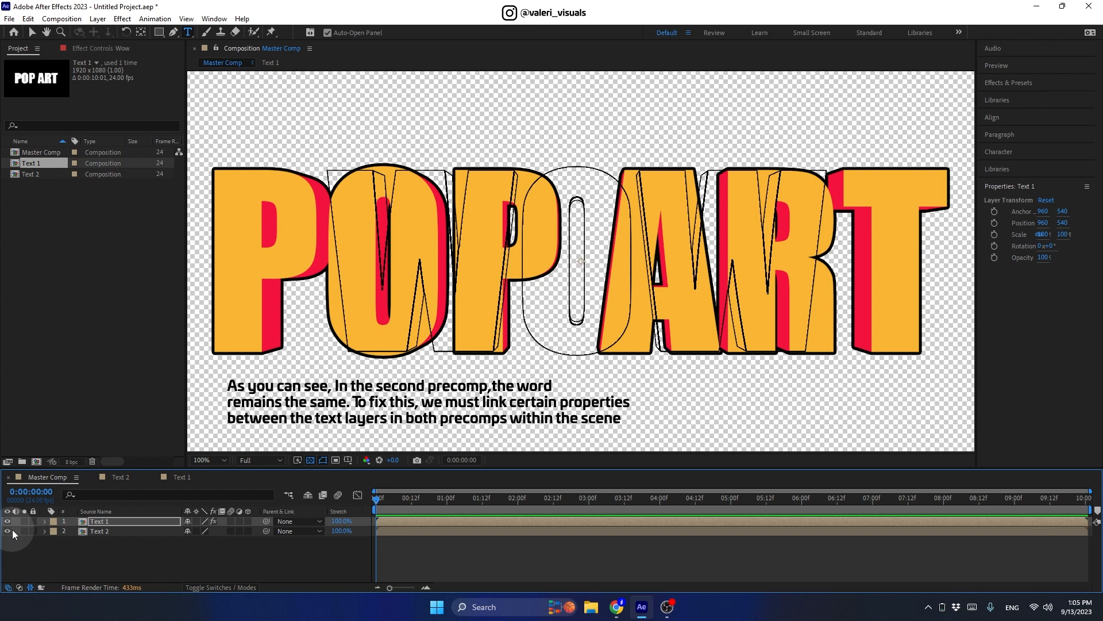
Step: In the Text 1 composition, retype the text as 'Pop Art'
{"action": "double_click", "coordinate": [94, 523]}
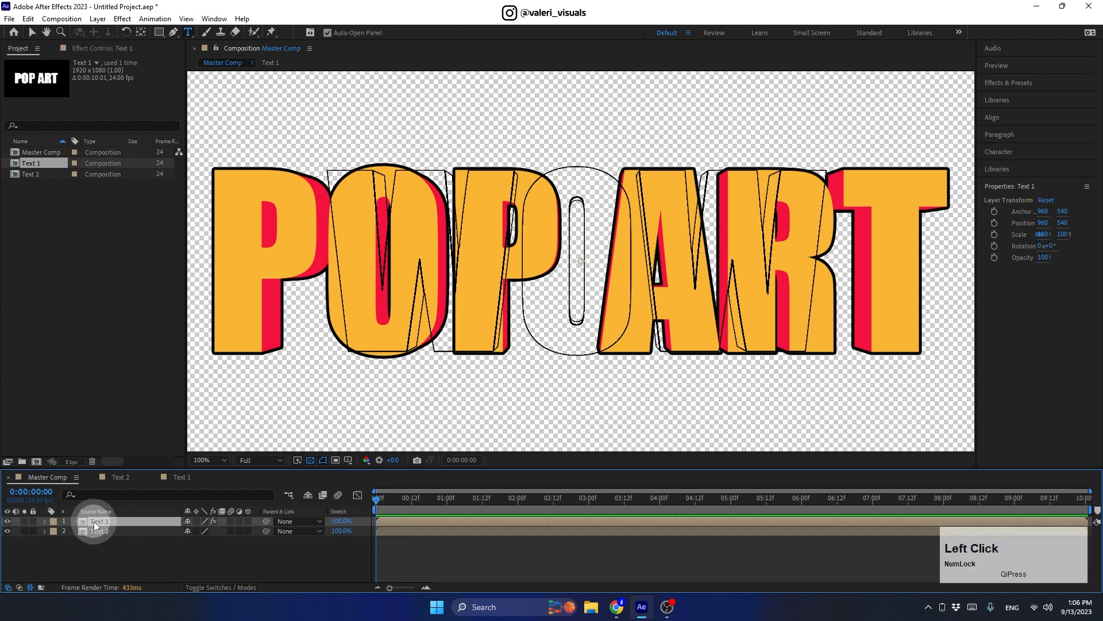
{"action": "left_click", "coordinate": [108, 570]}
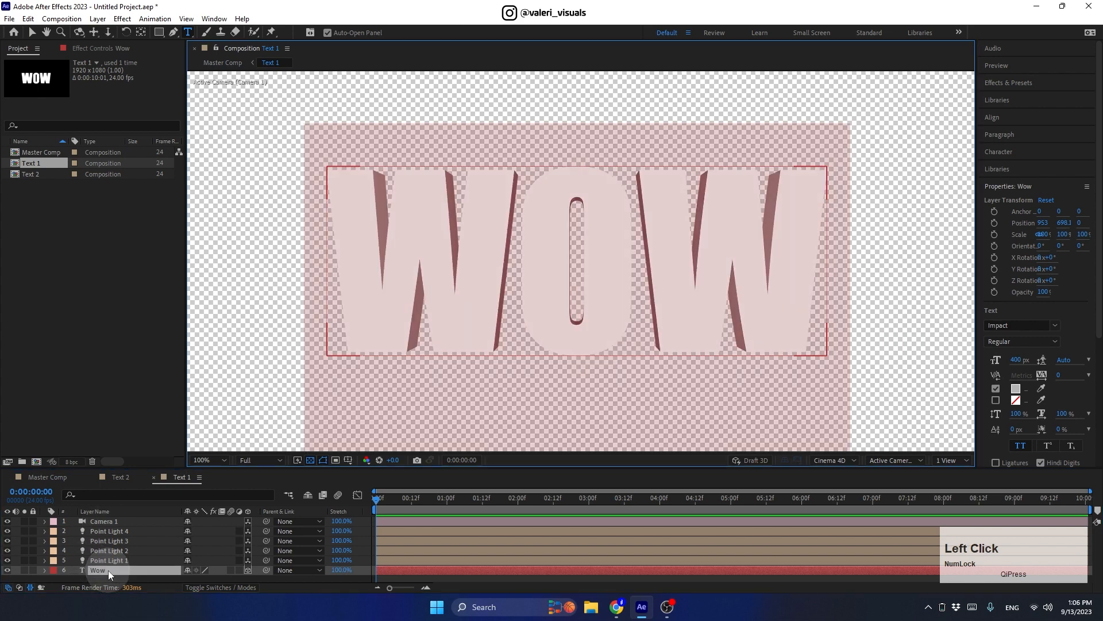
{"action": "type", "text": "P"}
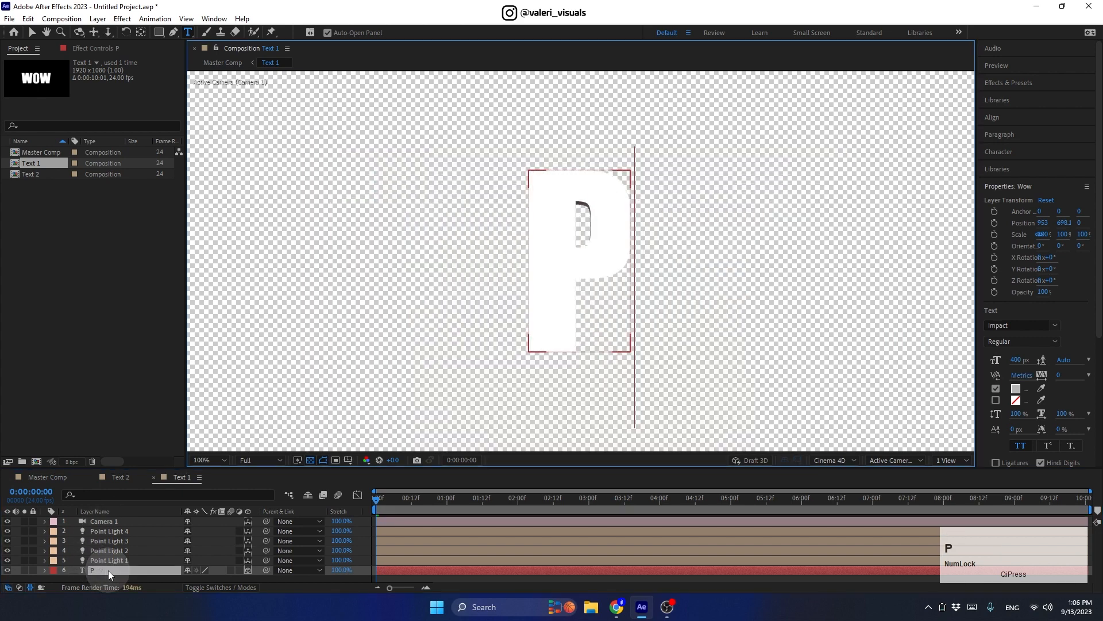
{"action": "type", "text": "op Art"}
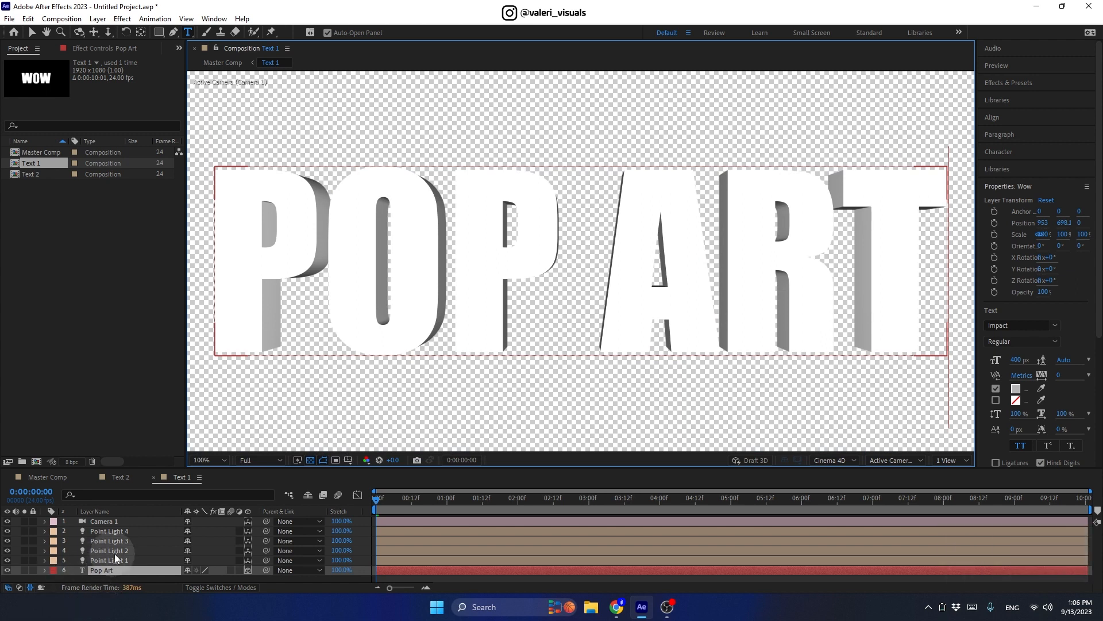
{"action": "left_click", "coordinate": [107, 568]}
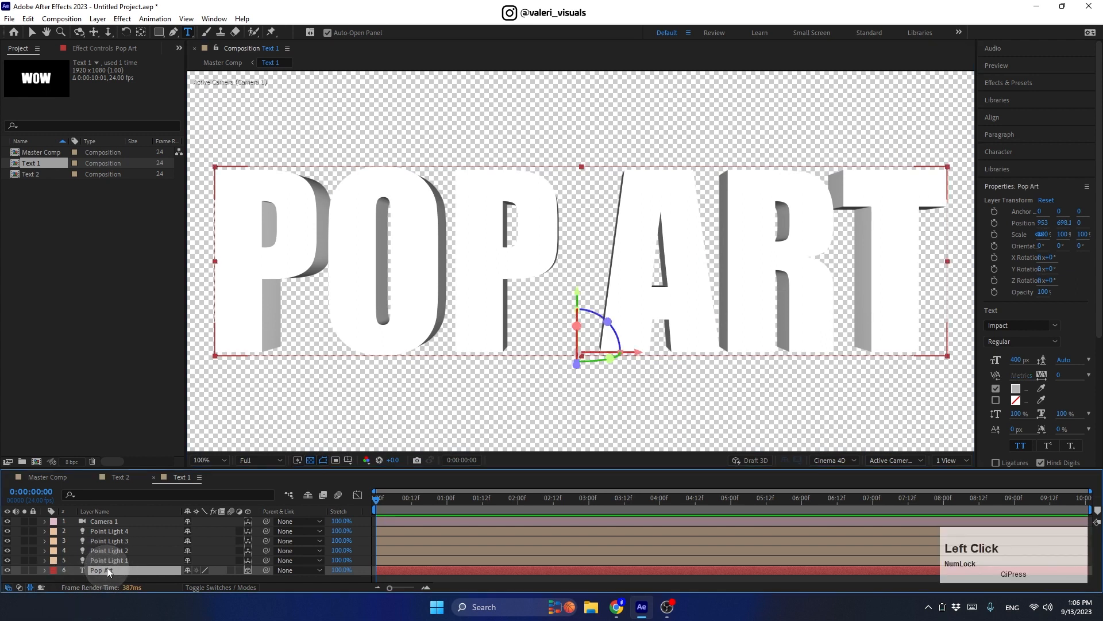
Step: Dock the Text 2 timeline beside Text 1's timeline
{"action": "left_click", "coordinate": [118, 477]}
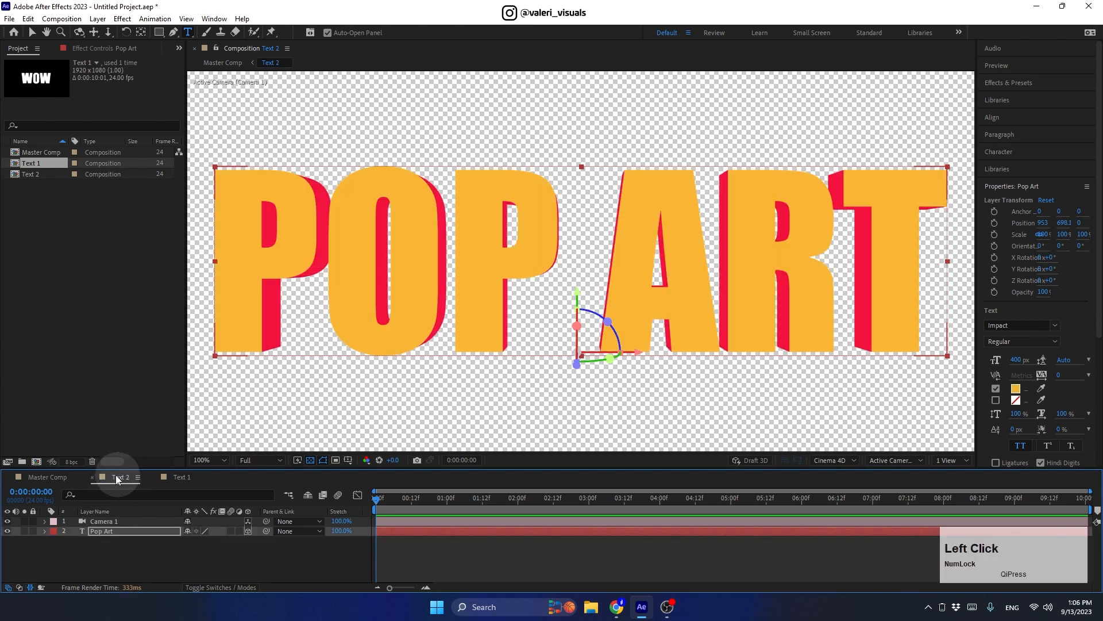
{"action": "left_click_drag", "start_coordinate": [118, 478], "coordinate": [1082, 506]}
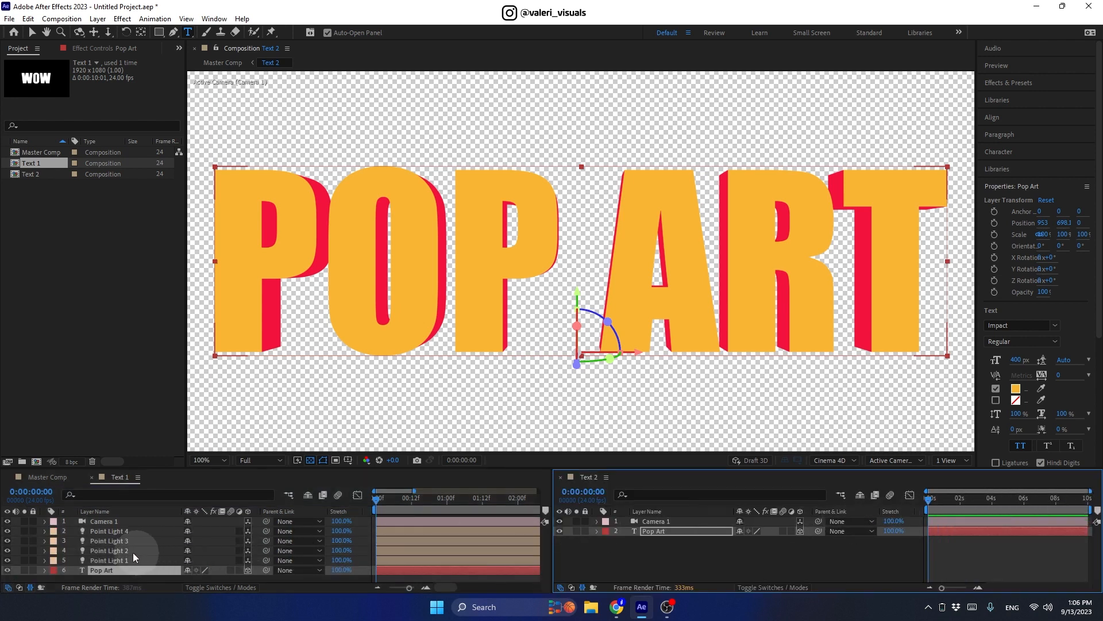
{"action": "left_click", "coordinate": [148, 467]}
Step: Link Text 2's Pop Art Source Text and Grouping Alignment to Text 1's
{"action": "left_click_drag", "start_coordinate": [147, 467], "coordinate": [138, 382]}
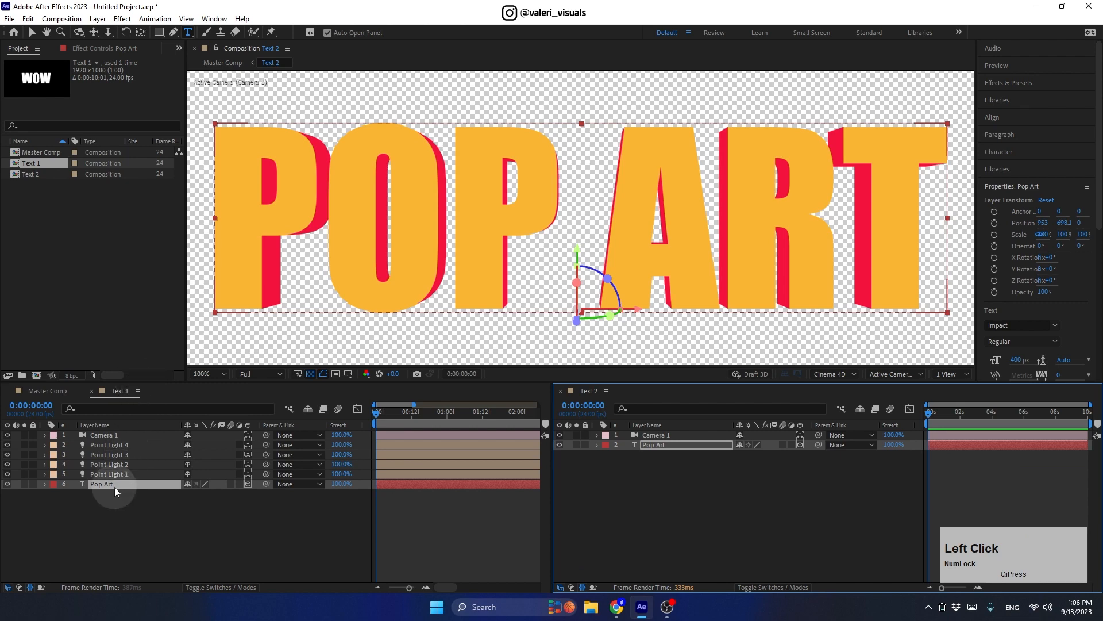
{"action": "left_click", "coordinate": [46, 485]}
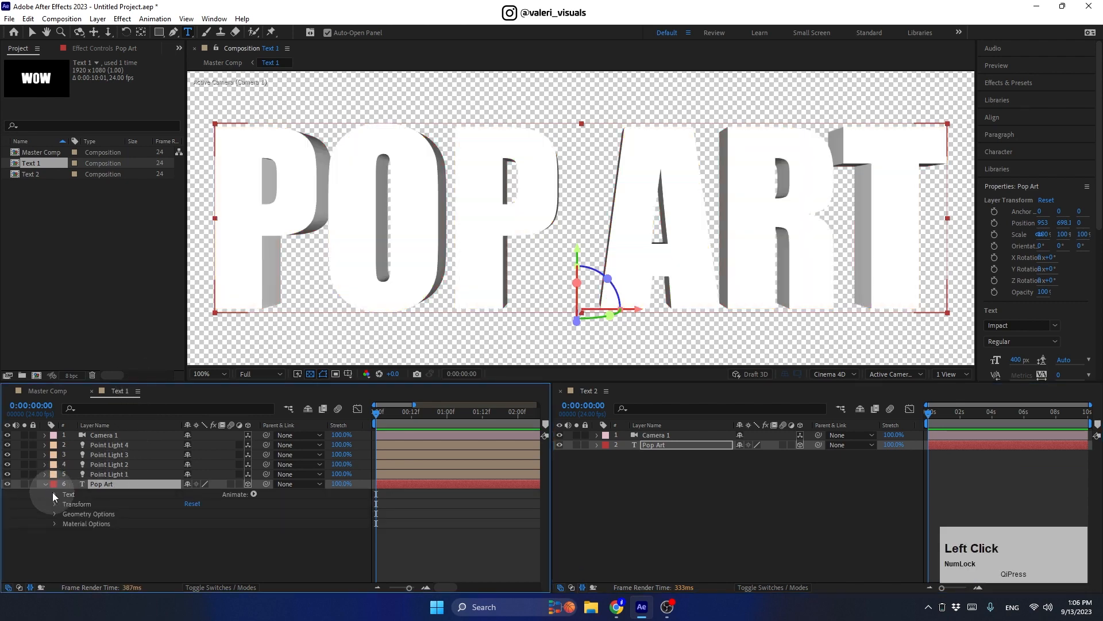
{"action": "left_click", "coordinate": [53, 494]}
{"action": "left_click", "coordinate": [598, 445]}
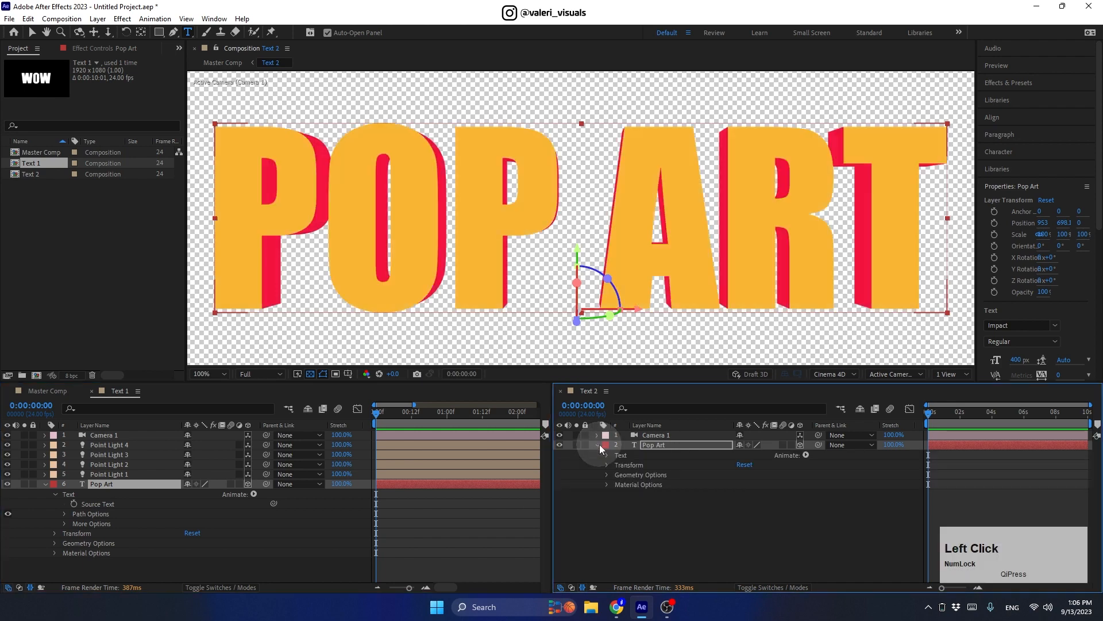
{"action": "left_click", "coordinate": [608, 455]}
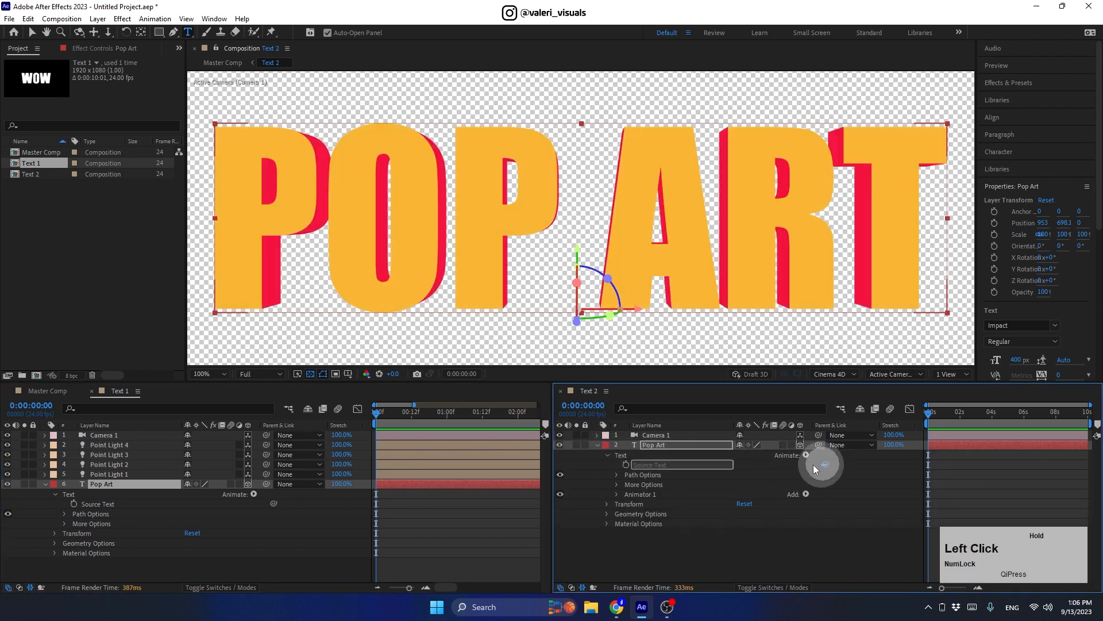
{"action": "left_click_drag", "start_coordinate": [815, 469], "coordinate": [90, 502]}
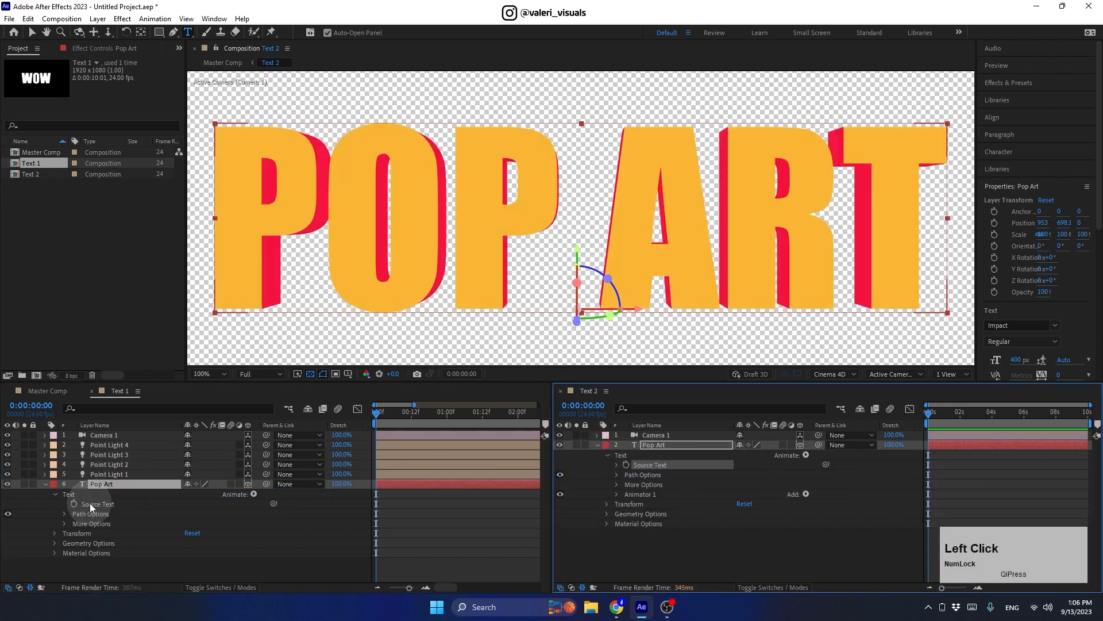
{"action": "left_click", "coordinate": [65, 522]}
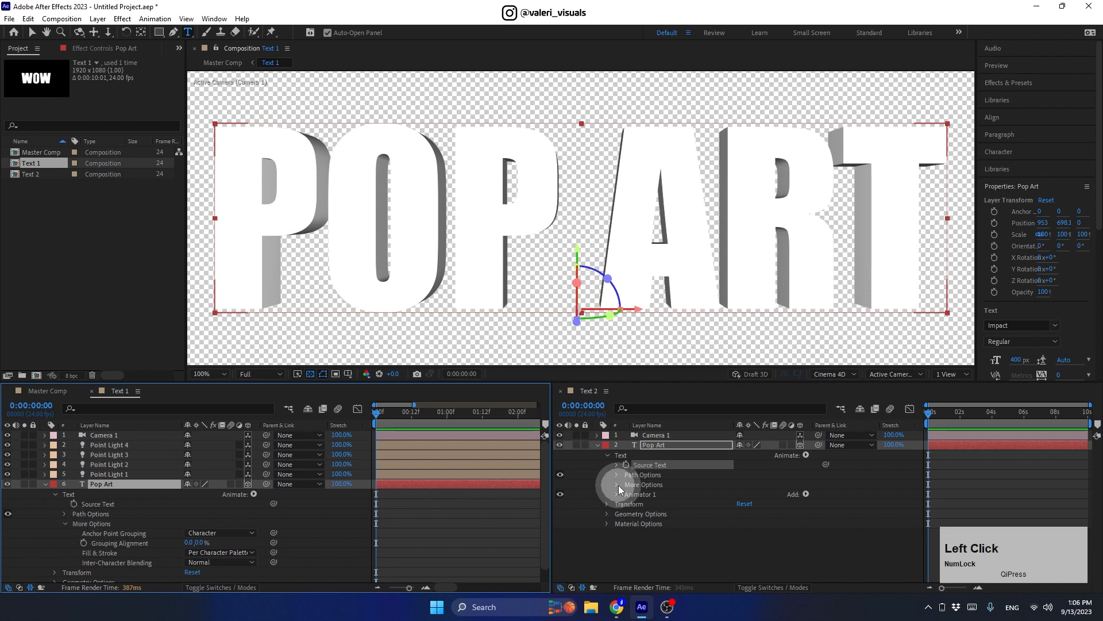
{"action": "left_click", "coordinate": [618, 484]}
{"action": "left_click_drag", "start_coordinate": [826, 505], "coordinate": [130, 543]}
Step: Link Text 2's Pop Art layer Position to Text 1's
{"action": "left_click", "coordinate": [72, 502]}
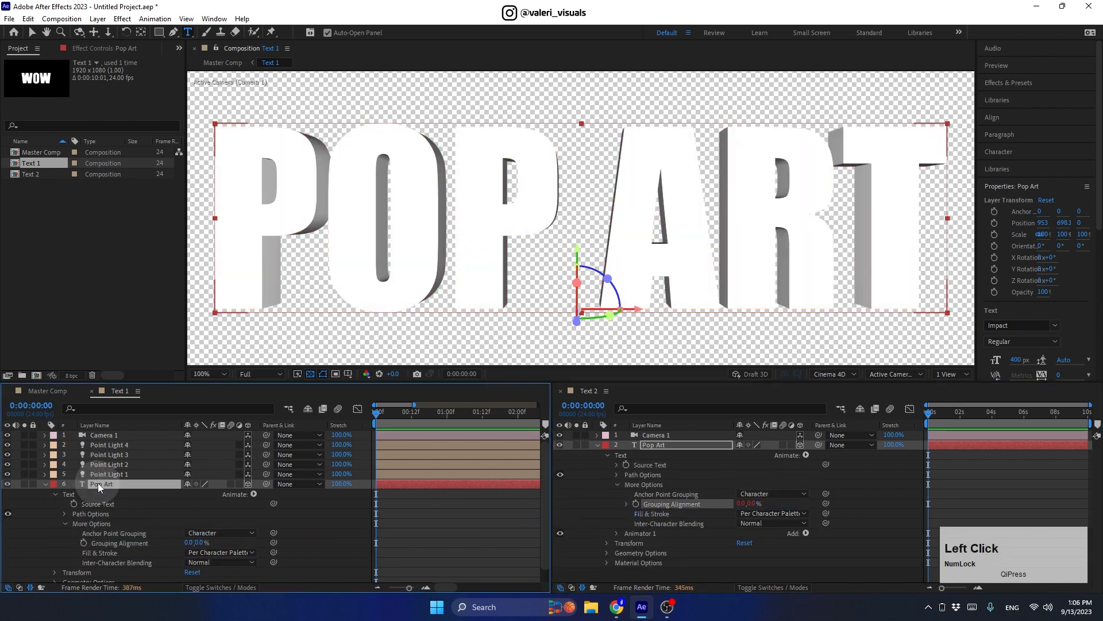
{"action": "key", "text": "p"}
{"action": "left_click", "coordinate": [687, 446]}
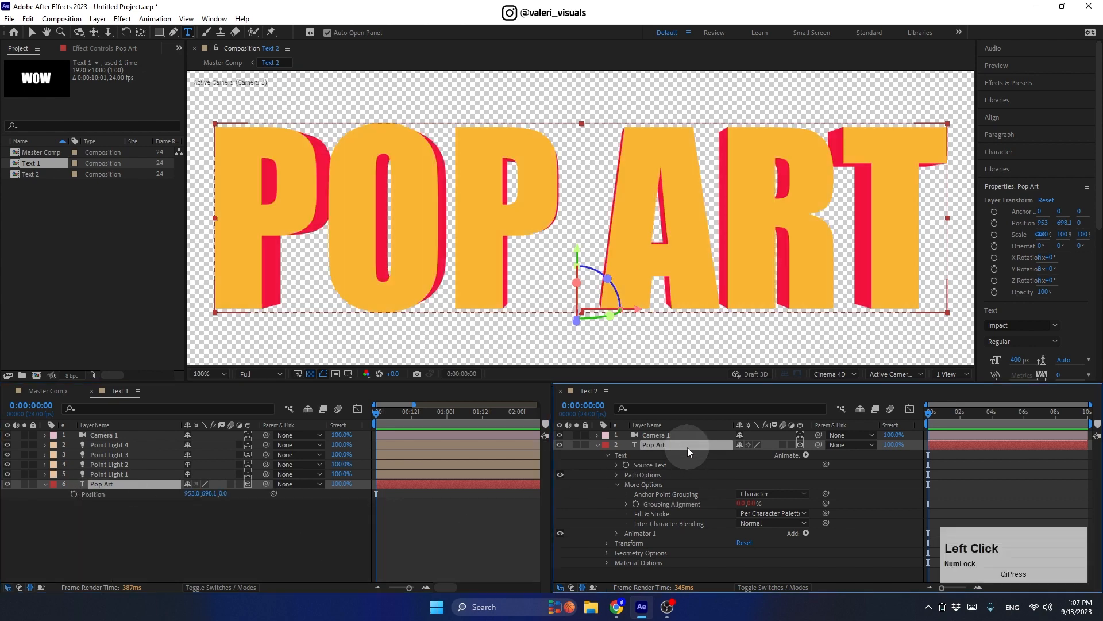
{"action": "key", "text": "p"}
{"action": "left_click_drag", "start_coordinate": [826, 455], "coordinate": [98, 495]}
Step: Link Text 2's Pop Art Orientation, Y Rotation and Z Rotation to Text 1's
{"action": "left_click", "coordinate": [116, 482]}
{"action": "key", "text": "r"}
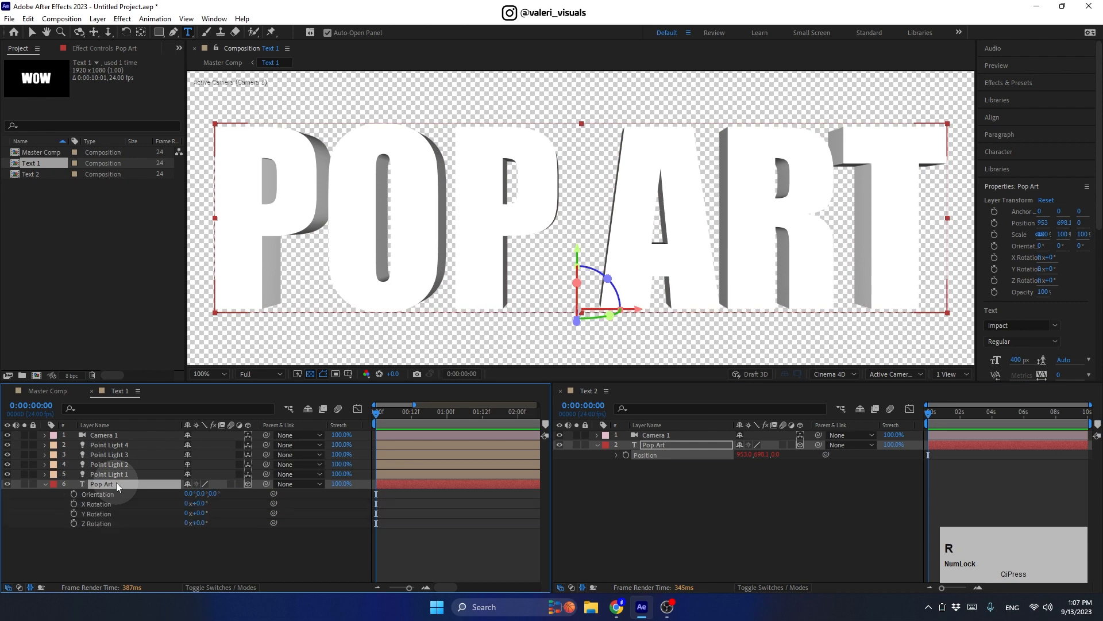
{"action": "left_click", "coordinate": [657, 445]}
{"action": "key", "text": "r"}
{"action": "left_click_drag", "start_coordinate": [826, 455], "coordinate": [110, 503]}
{"action": "left_click_drag", "start_coordinate": [826, 474], "coordinate": [148, 513]}
{"action": "left_click_drag", "start_coordinate": [824, 484], "coordinate": [109, 526]}
{"action": "left_click", "coordinate": [46, 484]}
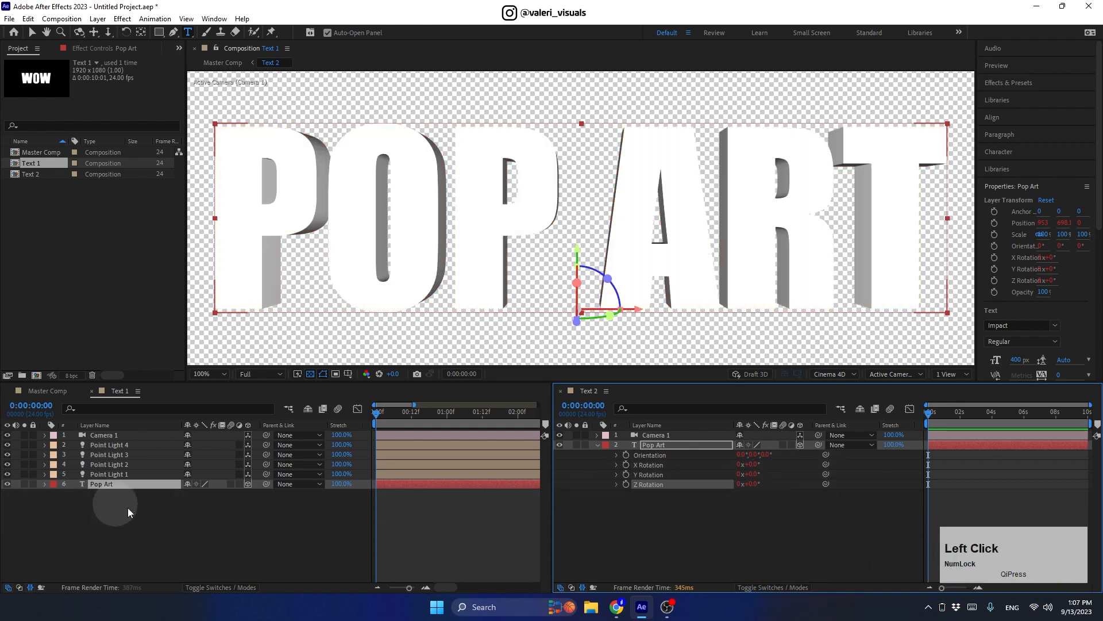
{"action": "left_click", "coordinate": [597, 445]}
Step: Link Text 2's Camera 1 Position to Text 1's camera
{"action": "left_click", "coordinate": [653, 436]}
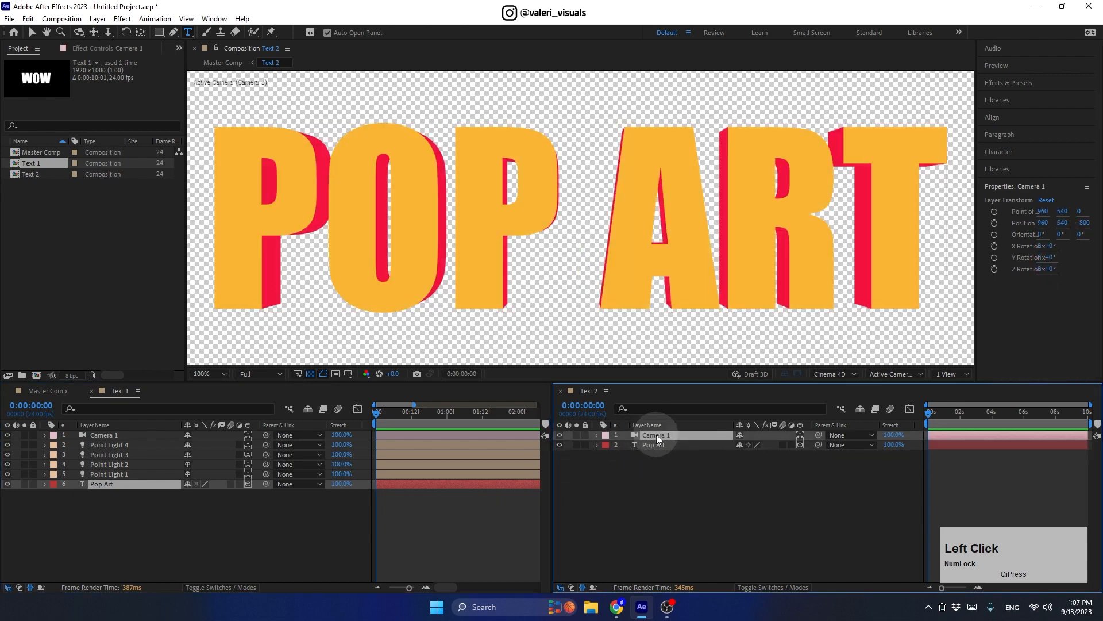
{"action": "key", "text": "p"}
{"action": "left_click", "coordinate": [118, 437]}
{"action": "key", "text": "p"}
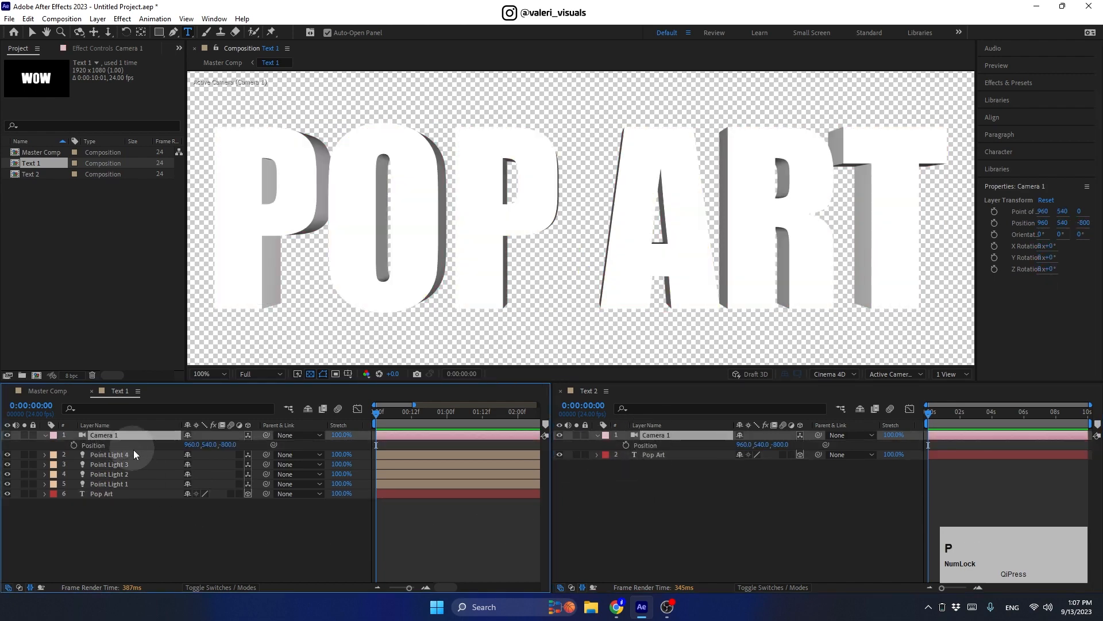
{"action": "left_click_drag", "start_coordinate": [826, 444], "coordinate": [117, 447]}
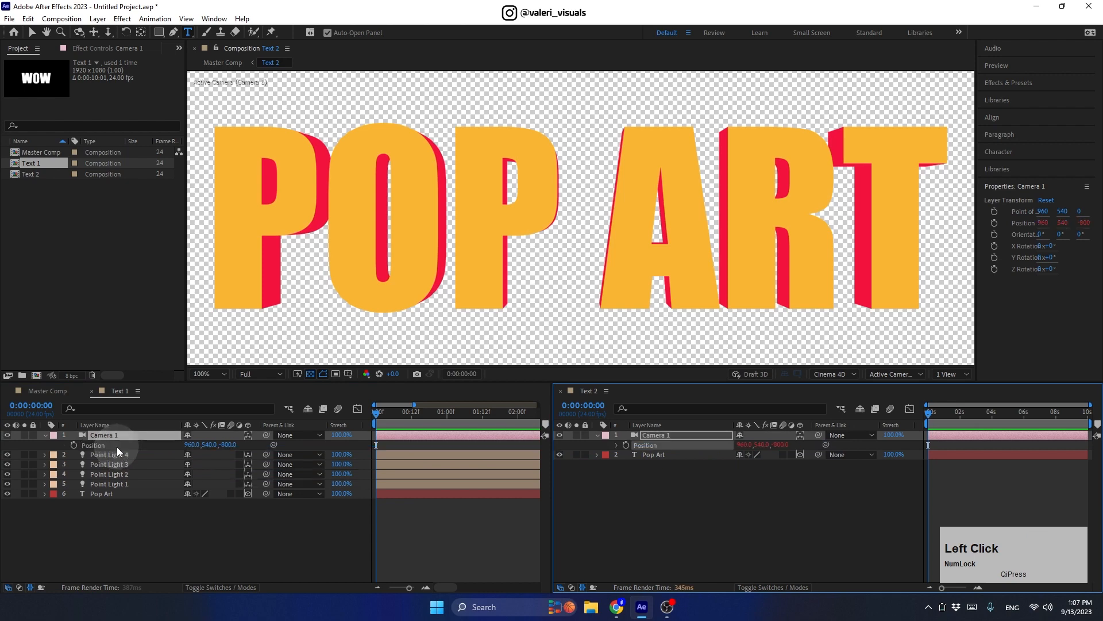
Step: Link Text 2's camera Orientation and X, Y, Z Rotation to Text 1's camera
{"action": "left_click", "coordinate": [123, 433]}
{"action": "key", "text": "r"}
{"action": "left_click", "coordinate": [663, 435]}
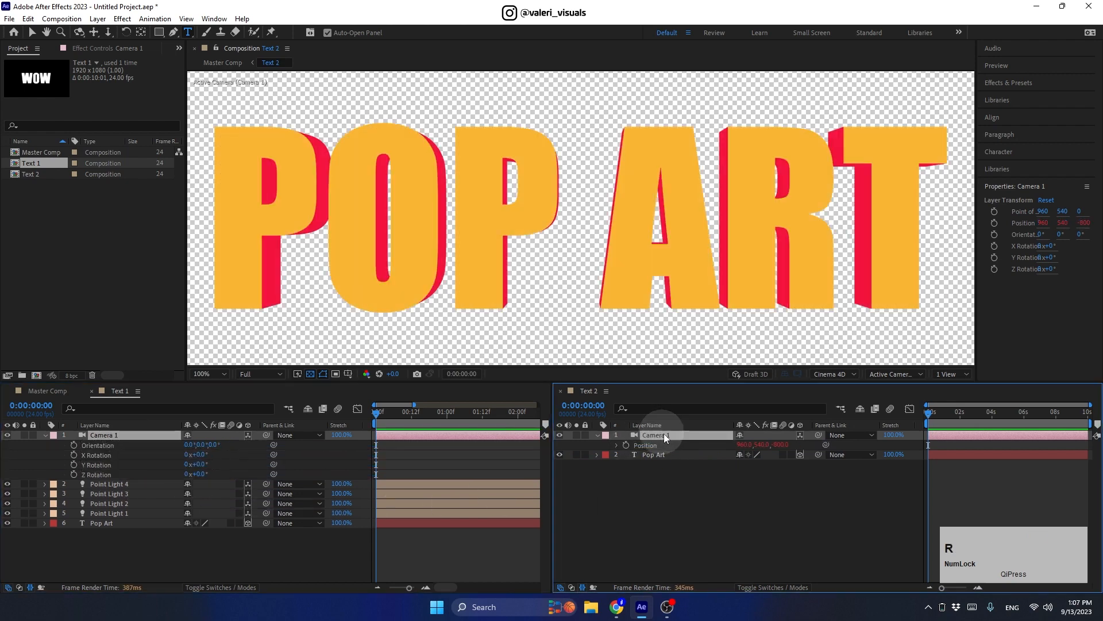
{"action": "key", "text": "r"}
{"action": "left_click_drag", "start_coordinate": [825, 444], "coordinate": [118, 448]}
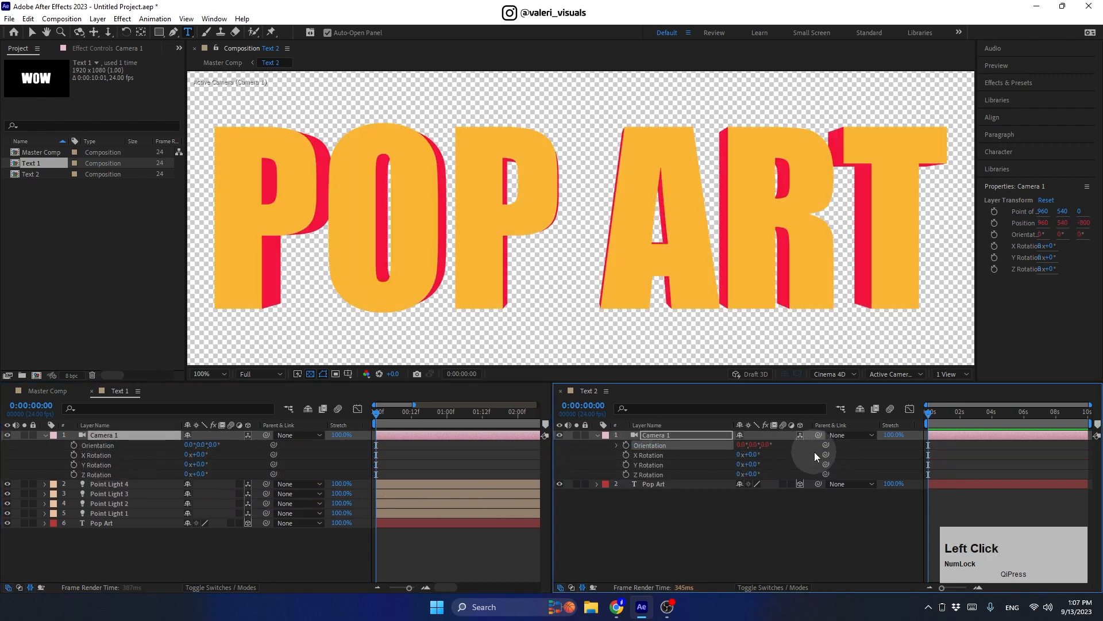
{"action": "left_click_drag", "start_coordinate": [826, 454], "coordinate": [148, 463]}
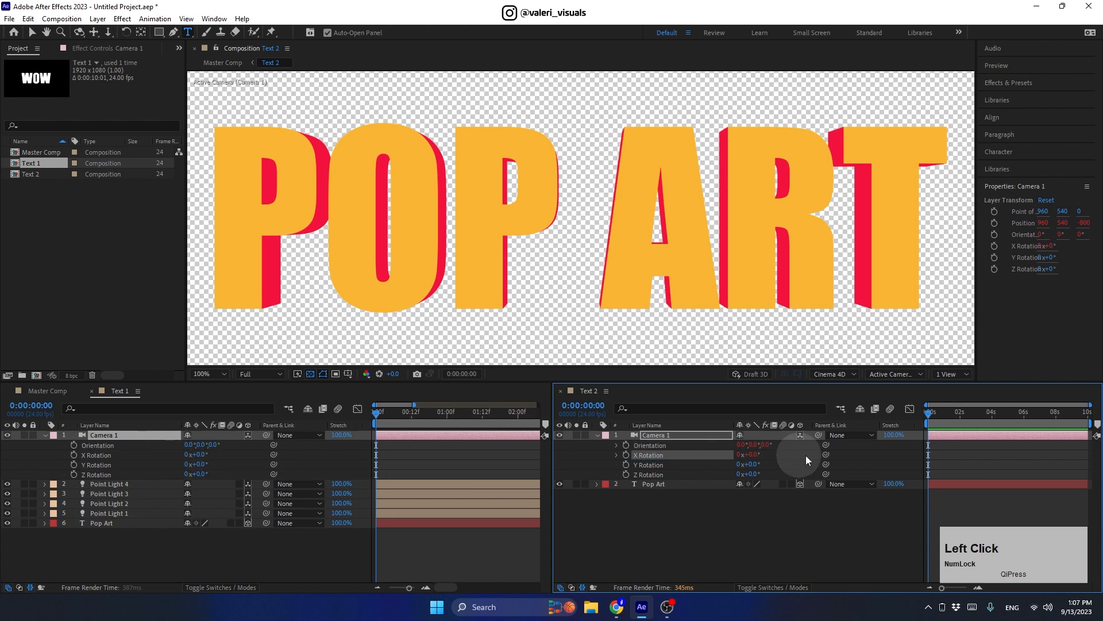
{"action": "left_click_drag", "start_coordinate": [826, 463], "coordinate": [132, 463]}
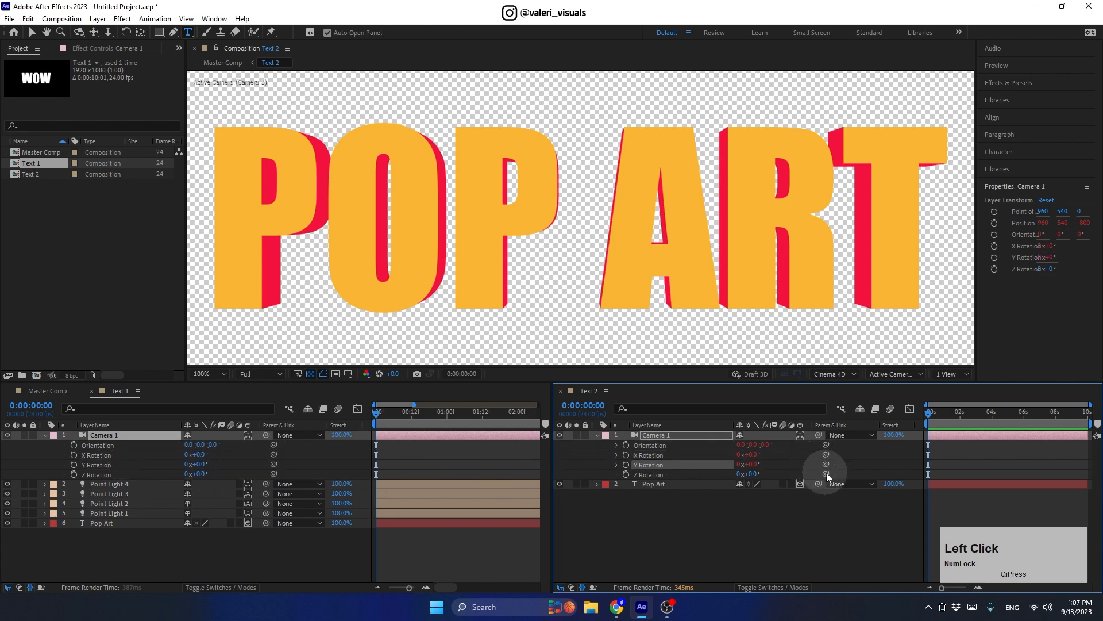
{"action": "left_click_drag", "start_coordinate": [825, 474], "coordinate": [129, 475]}
{"action": "left_click", "coordinate": [44, 435]}
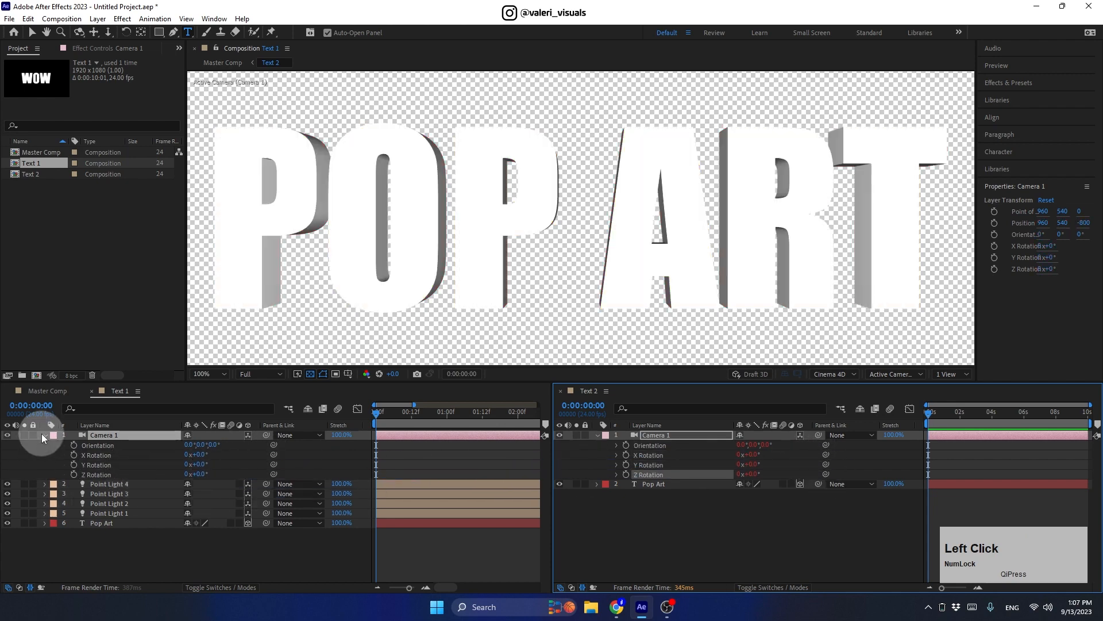
Step: Close the Text 2 timeline and retype the text as '3D Pop Art'
{"action": "left_click", "coordinate": [560, 391]}
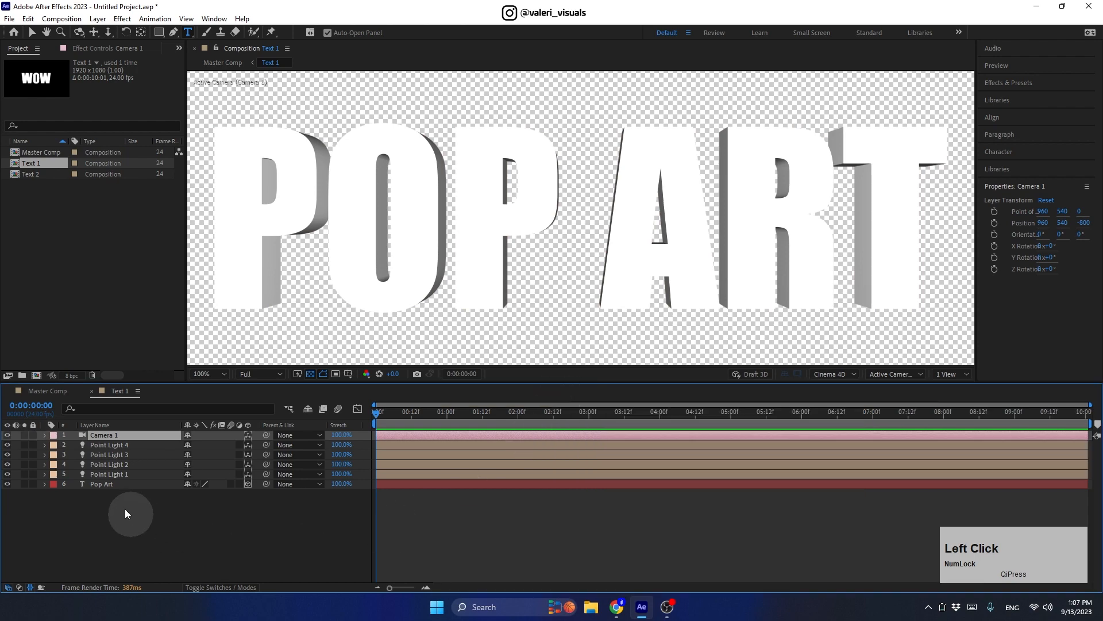
{"action": "left_click", "coordinate": [101, 484]}
{"action": "type", "text": "3D Po"}
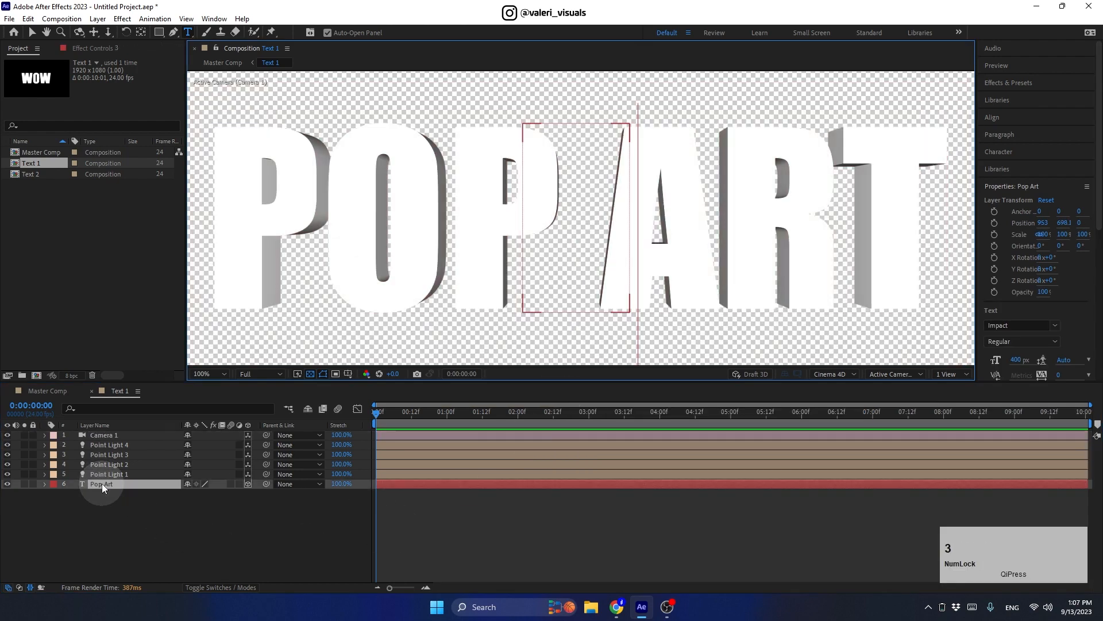
{"action": "type", "text": "p Art"}
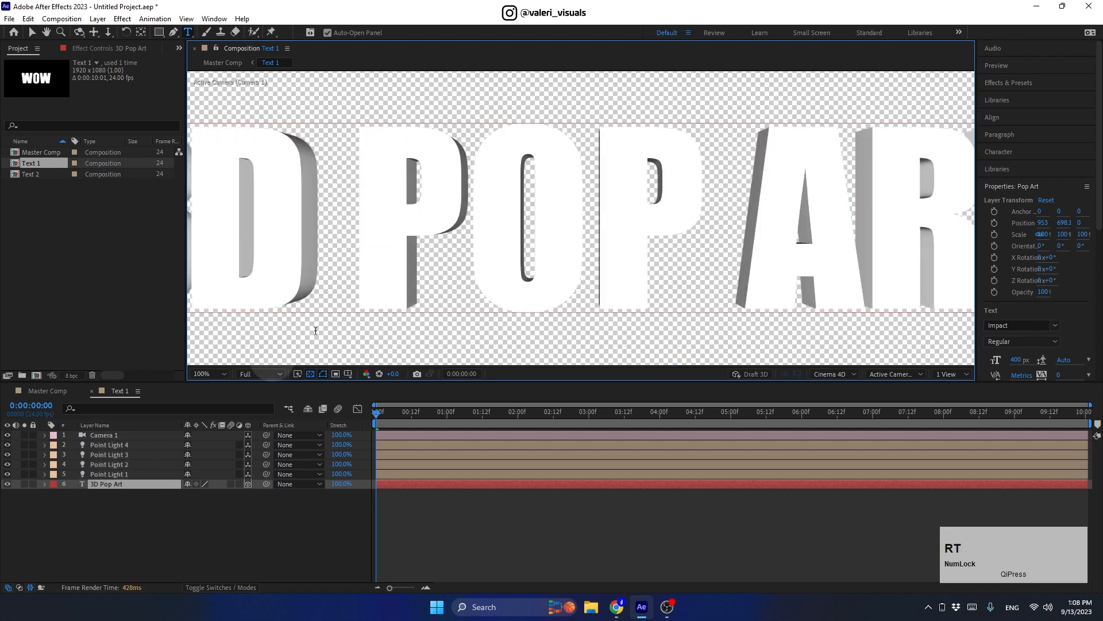
Step: Show the Master Comp with a larger, zoomed-out composition view
{"action": "scroll", "coordinate": [451, 250], "scroll_direction": "down", "scroll_amount": 1}
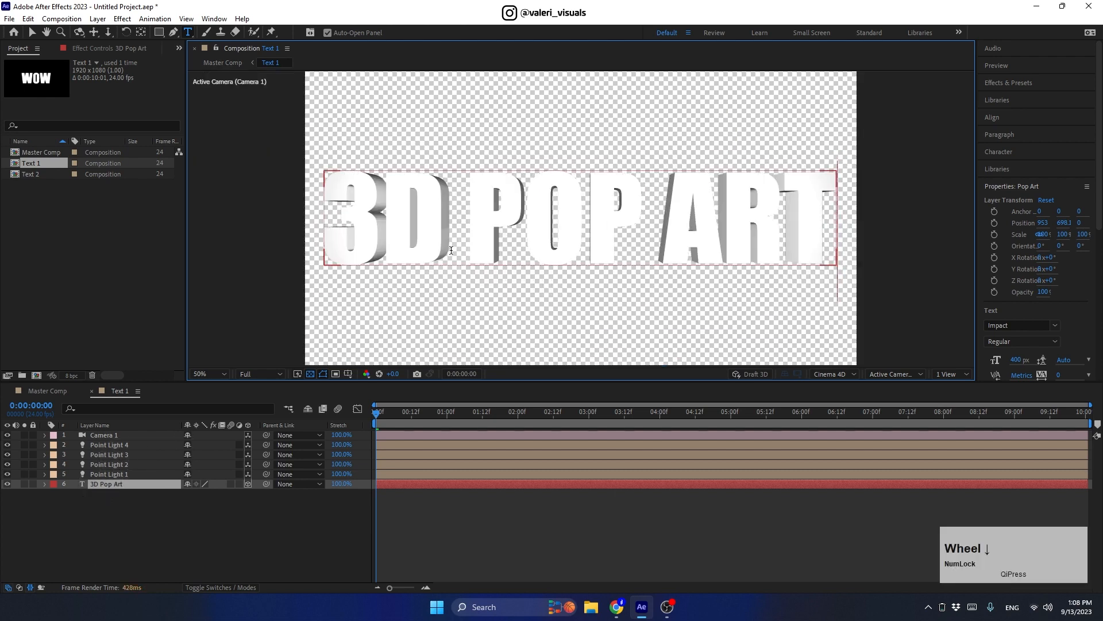
{"action": "left_click", "coordinate": [57, 393]}
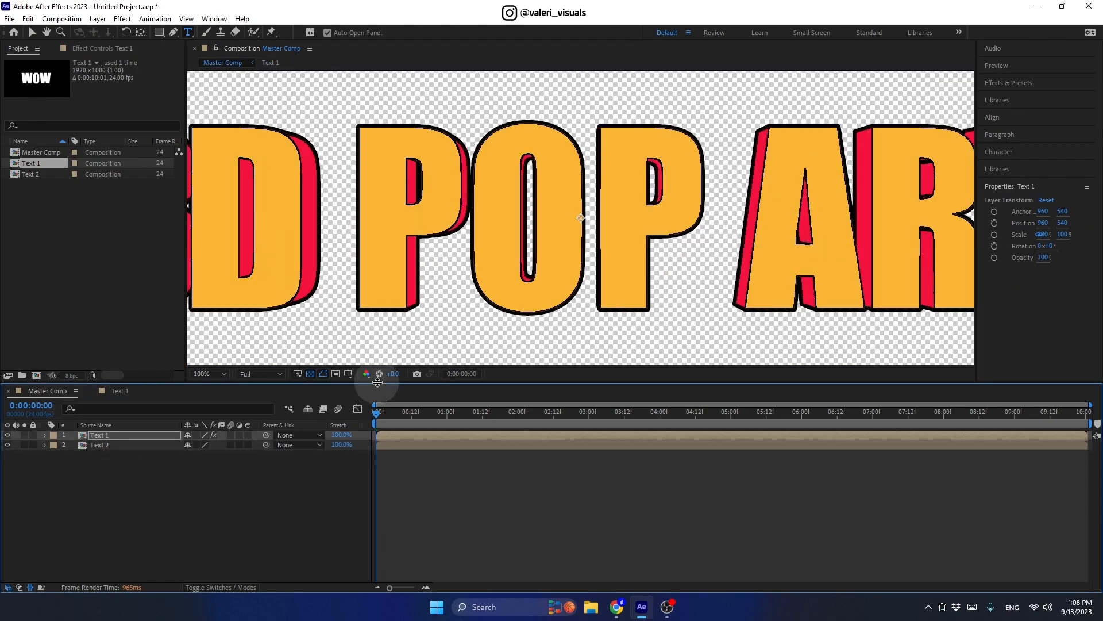
{"action": "left_click_drag", "start_coordinate": [378, 382], "coordinate": [376, 456]}
{"action": "scroll", "coordinate": [406, 348], "scroll_direction": "down", "scroll_amount": 1}
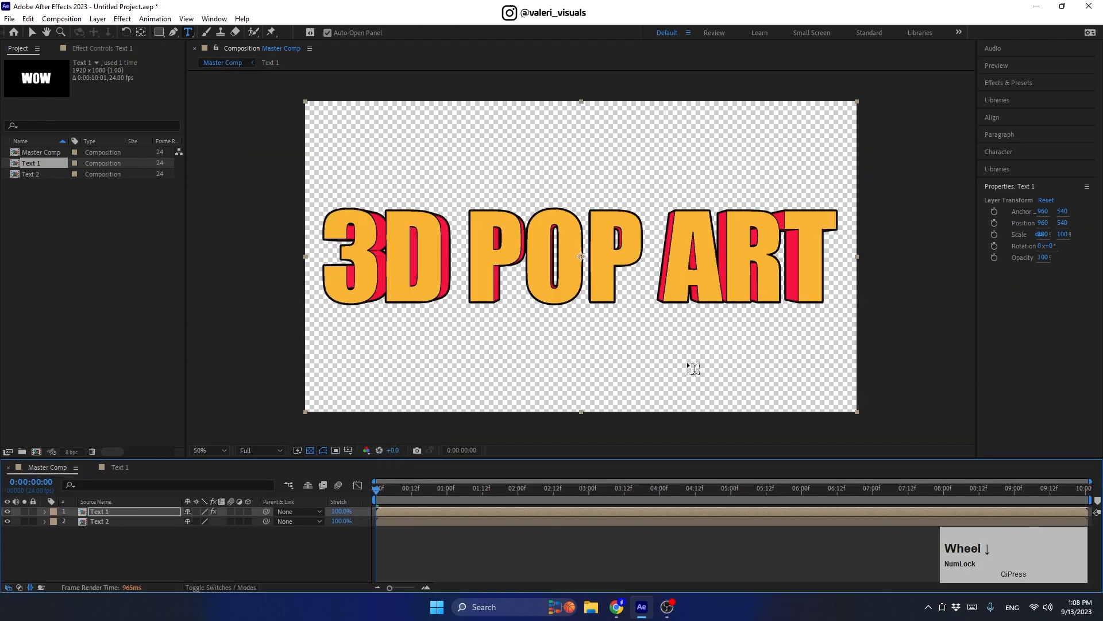
Step: In Text 1, set the 3D Pop Art layer's Y Rotation to 30°
{"action": "double_click", "coordinate": [108, 512]}
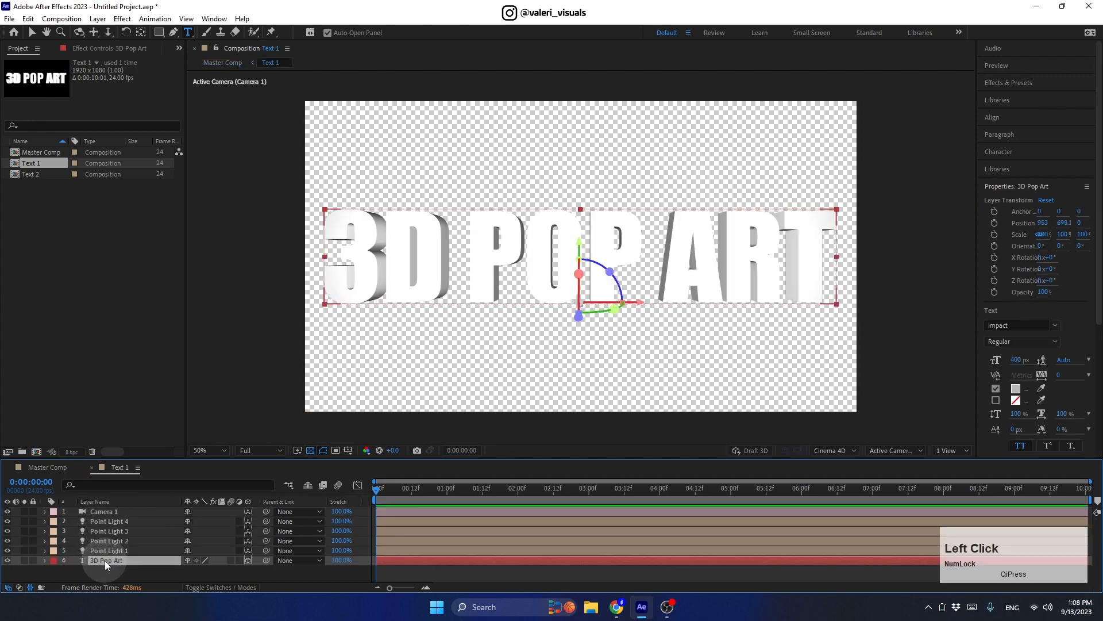
{"action": "key", "text": "r"}
{"action": "left_click_drag", "start_coordinate": [189, 458], "coordinate": [189, 384]}
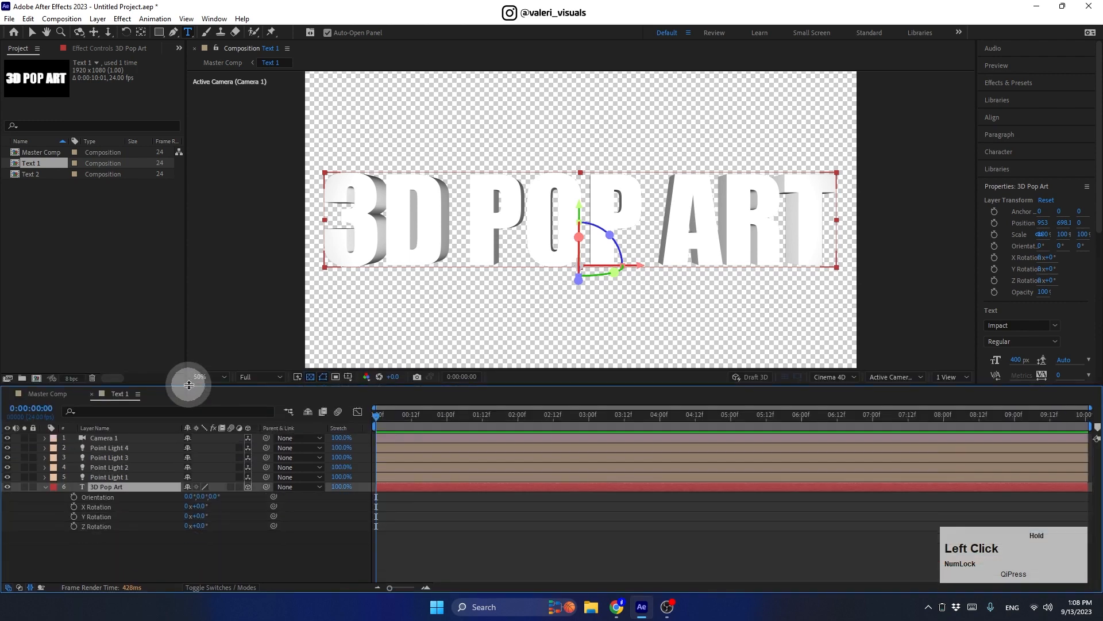
{"action": "left_click_drag", "start_coordinate": [200, 516], "coordinate": [207, 518]}
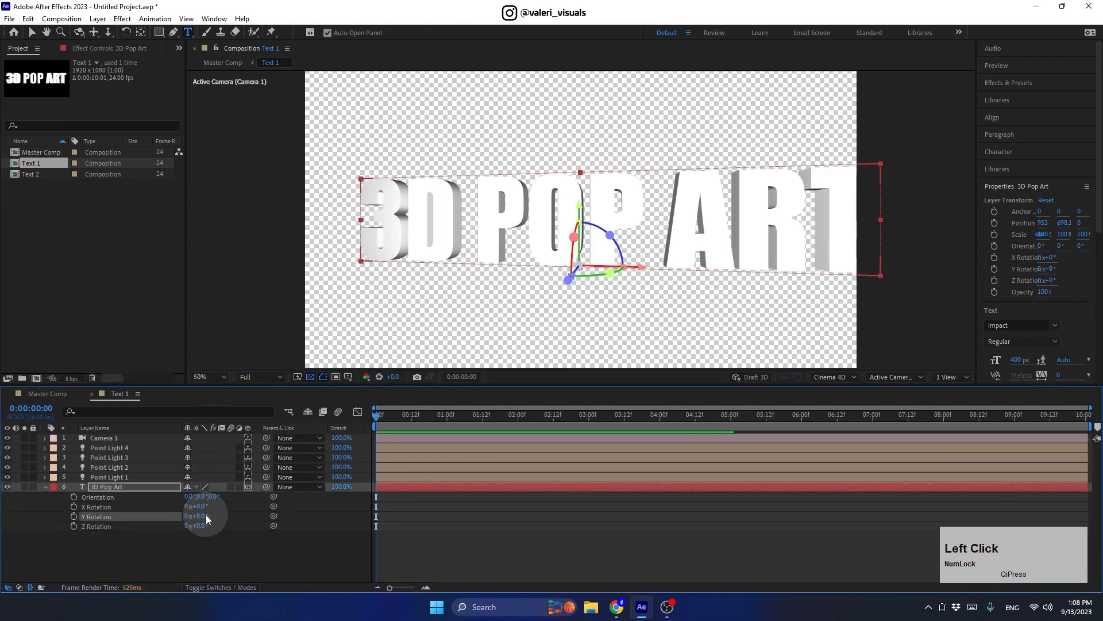
{"action": "left_click", "coordinate": [200, 515]}
{"action": "type", "text": "30"}
{"action": "key", "text": "Return"}
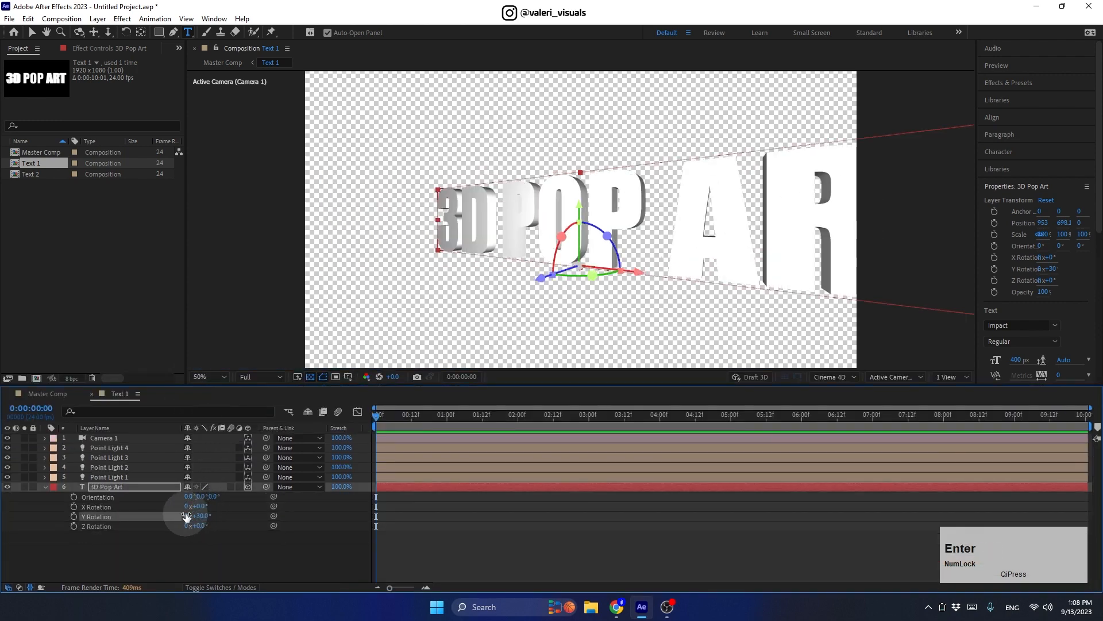
Step: Reposition the 3D Pop Art layer to 552, 698.1, 57 using safe guides, then return to Master Comp
{"action": "left_click", "coordinate": [144, 487]}
{"action": "key", "text": "p"}
{"action": "left_click_drag", "start_coordinate": [216, 496], "coordinate": [175, 494]}
{"action": "left_click", "coordinate": [348, 376]}
{"action": "left_click", "coordinate": [361, 396]}
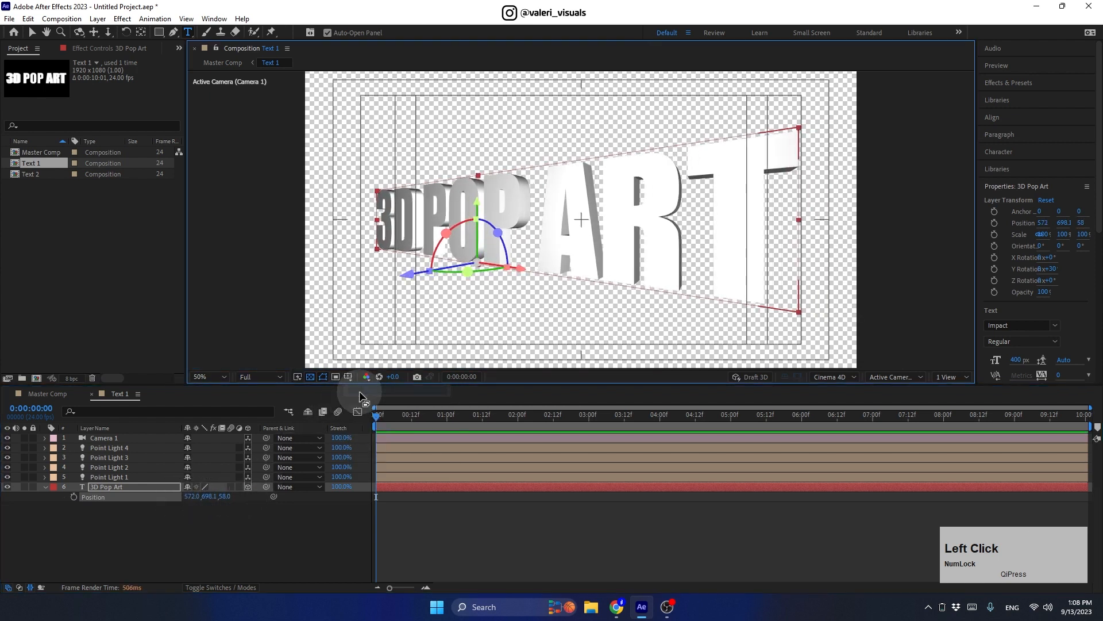
{"action": "left_click_drag", "start_coordinate": [224, 496], "coordinate": [185, 497]}
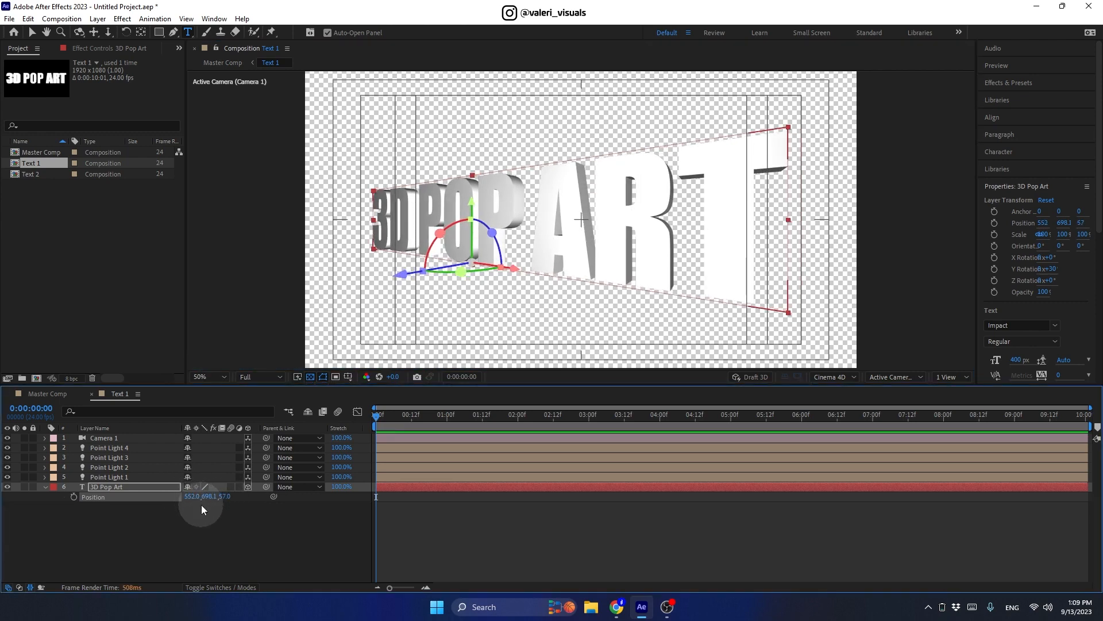
{"action": "left_click", "coordinate": [54, 395]}
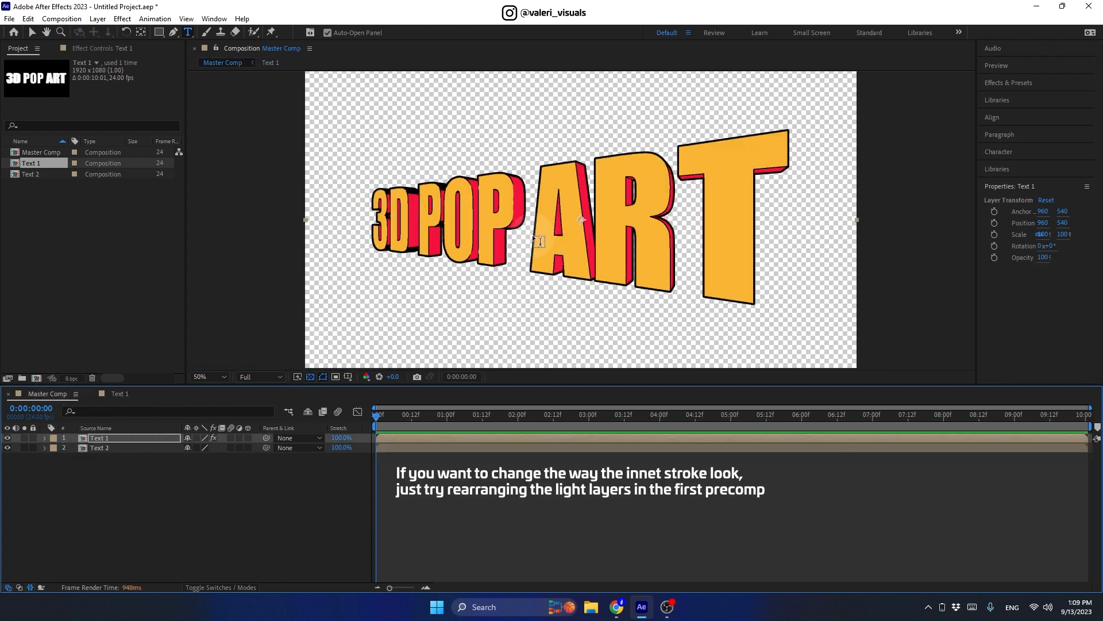
Step: In Text 1, split the viewer into two views with a Top view active
{"action": "scroll", "coordinate": [532, 235], "scroll_direction": "up", "scroll_amount": 2}
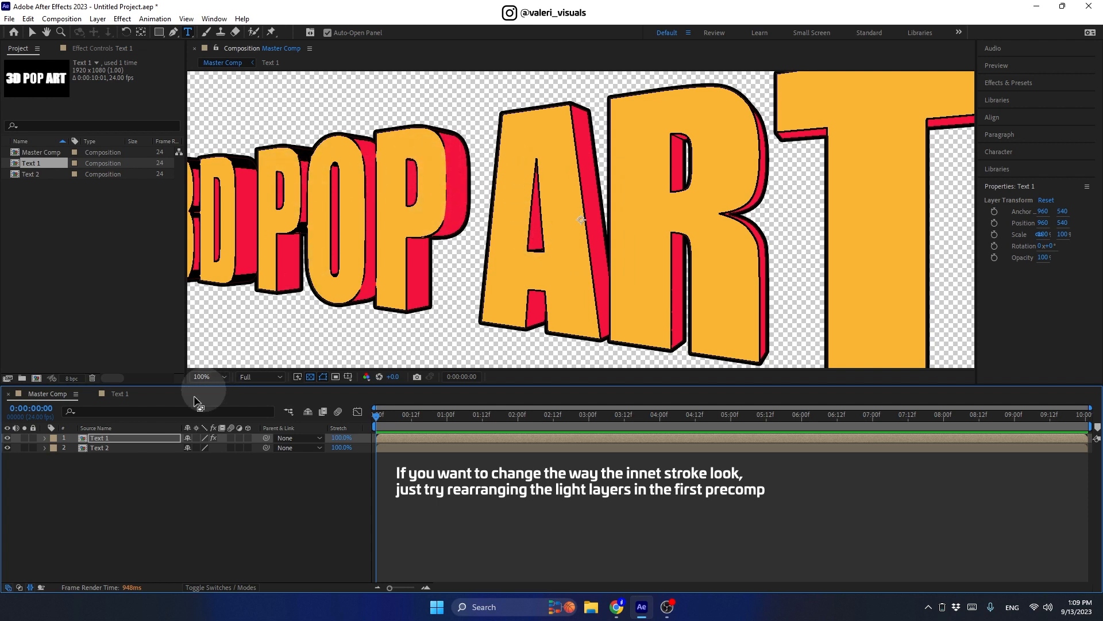
{"action": "double_click", "coordinate": [116, 438]}
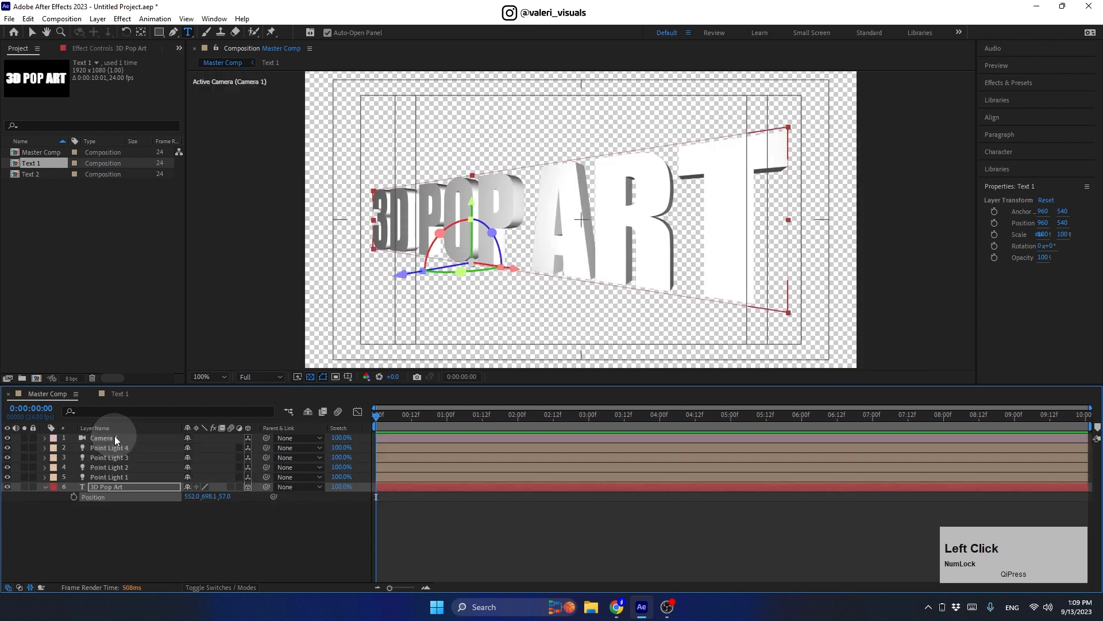
{"action": "left_click", "coordinate": [109, 448]}
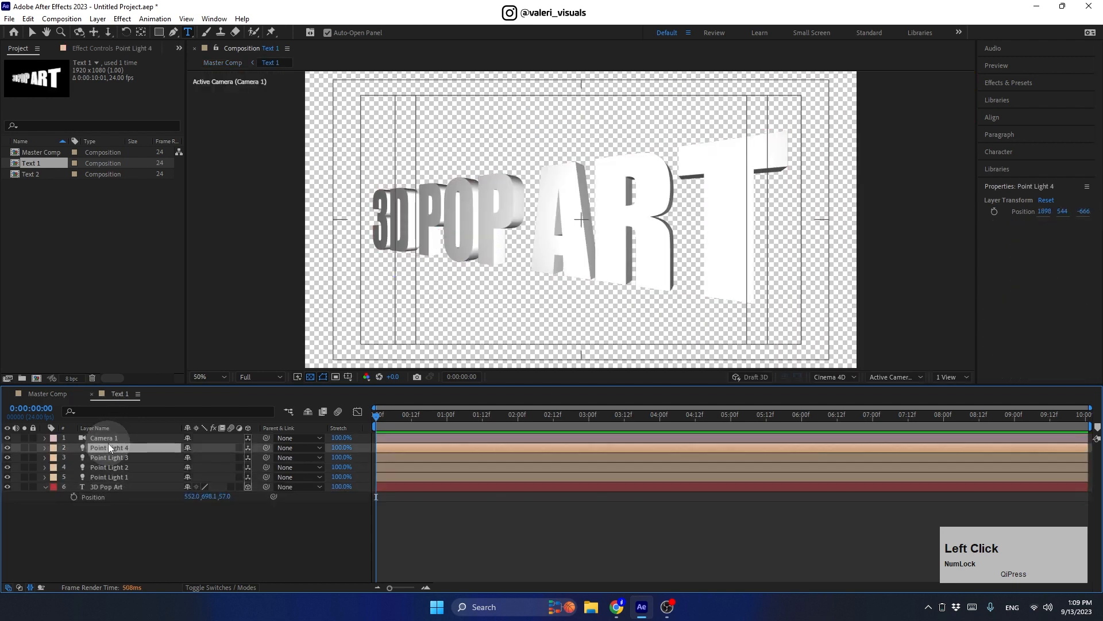
{"action": "left_click", "coordinate": [940, 379]}
{"action": "left_click", "coordinate": [942, 401]}
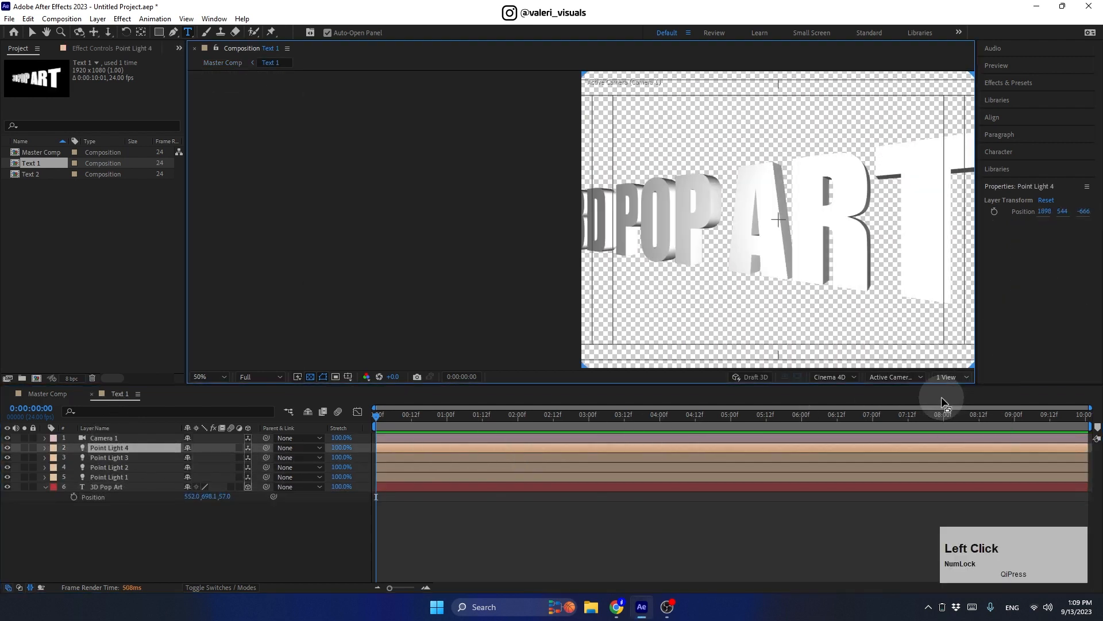
{"action": "left_click", "coordinate": [31, 32]}
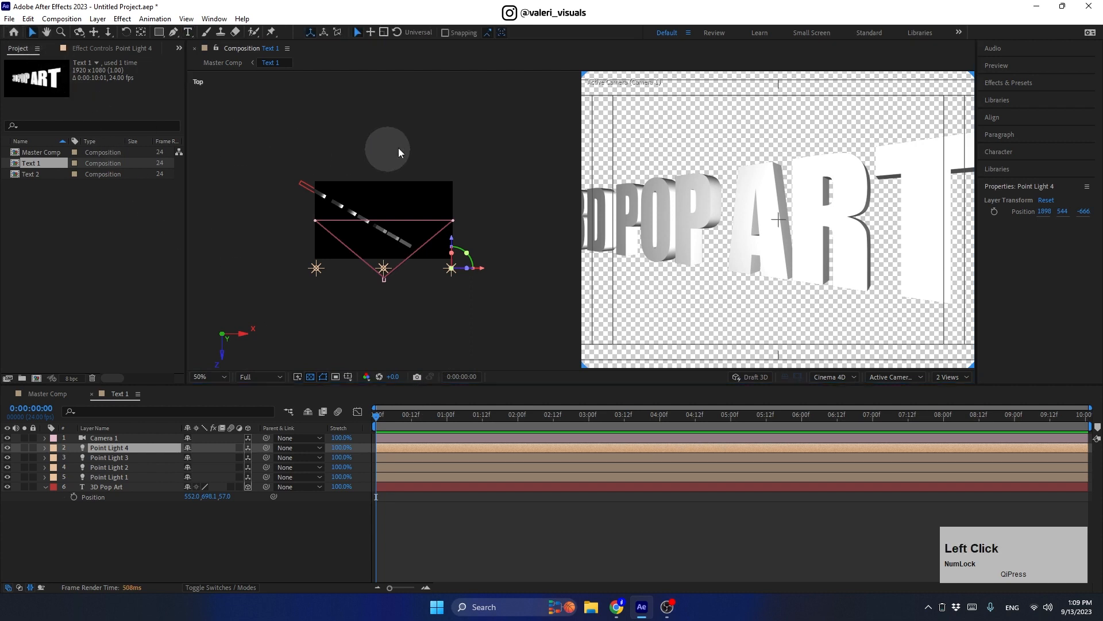
{"action": "left_click", "coordinate": [416, 144]}
{"action": "left_click", "coordinate": [887, 377]}
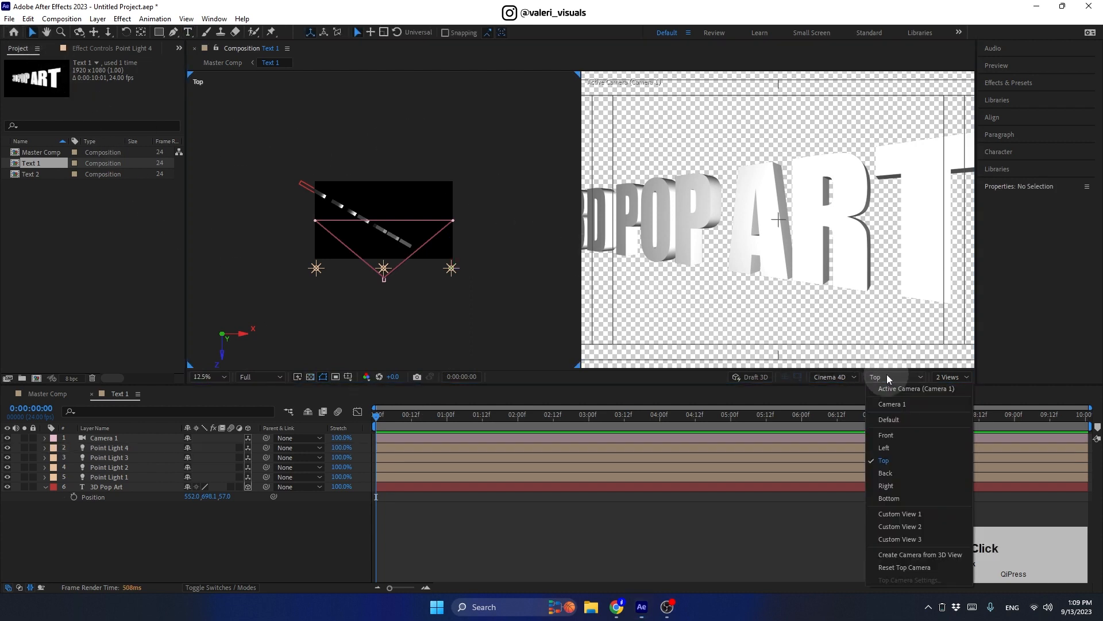
{"action": "left_click", "coordinate": [884, 461]}
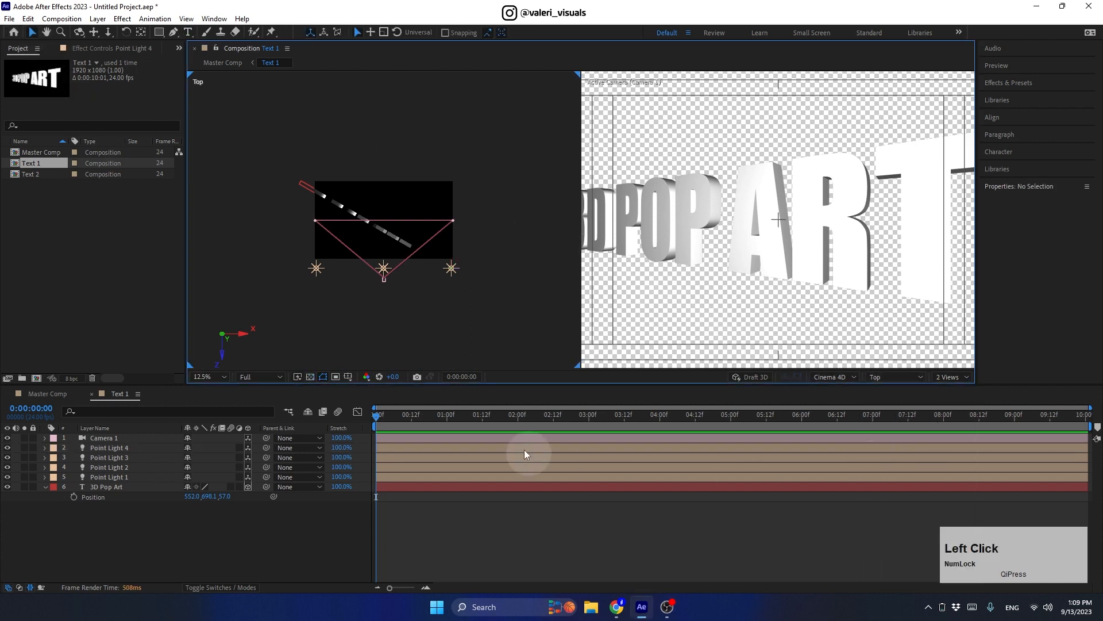
Step: Move Point Light 3 forward to about Z -50, then return to the Master Comp
{"action": "left_click", "coordinate": [382, 270]}
{"action": "left_click", "coordinate": [315, 268]}
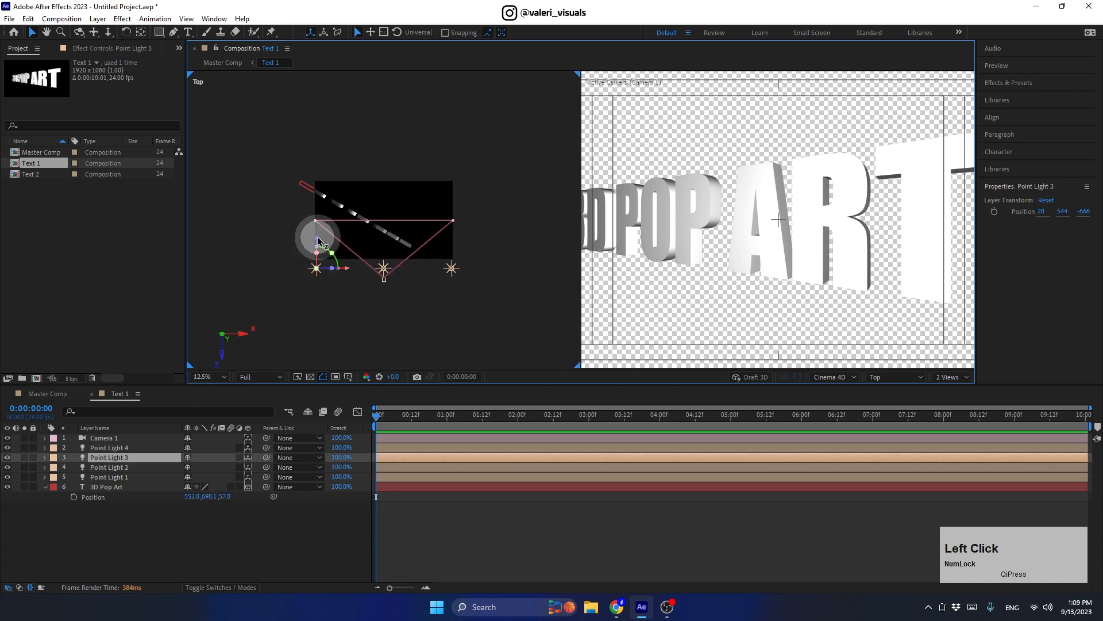
{"action": "left_click_drag", "start_coordinate": [318, 241], "coordinate": [316, 209]}
{"action": "left_click_drag", "start_coordinate": [317, 209], "coordinate": [317, 201]}
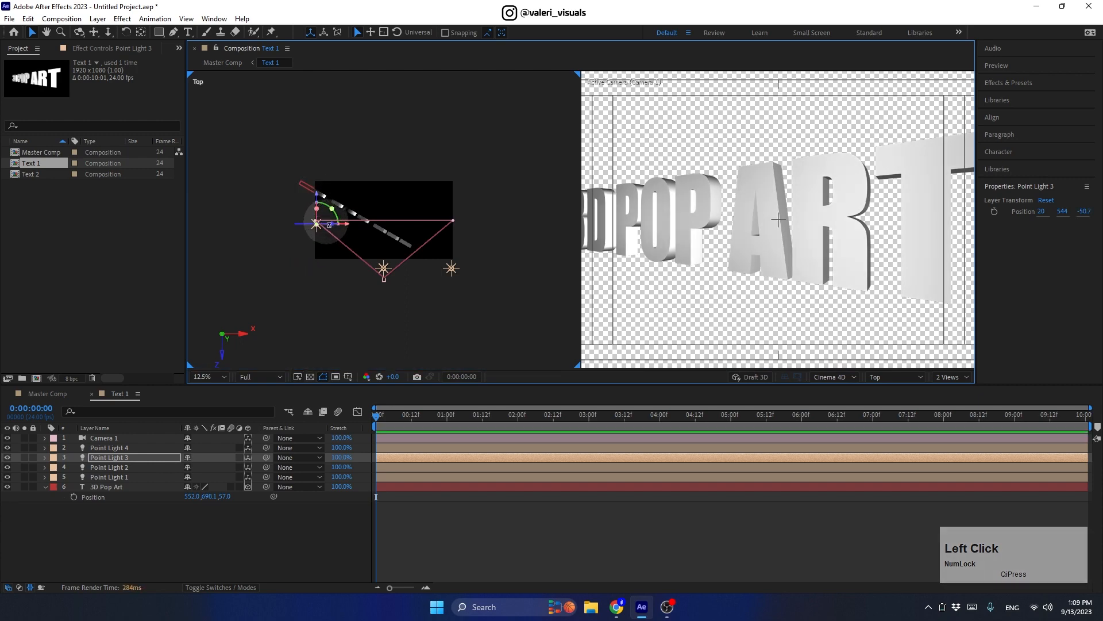
{"action": "left_click", "coordinate": [61, 395]}
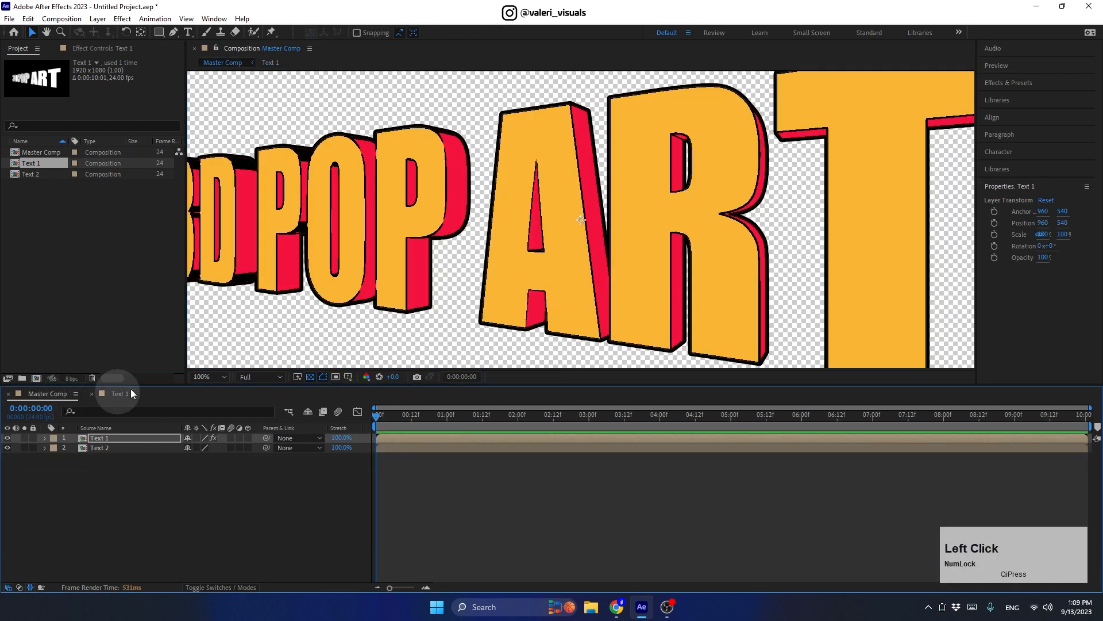
{"action": "scroll", "coordinate": [395, 205], "scroll_direction": "down", "scroll_amount": 2}
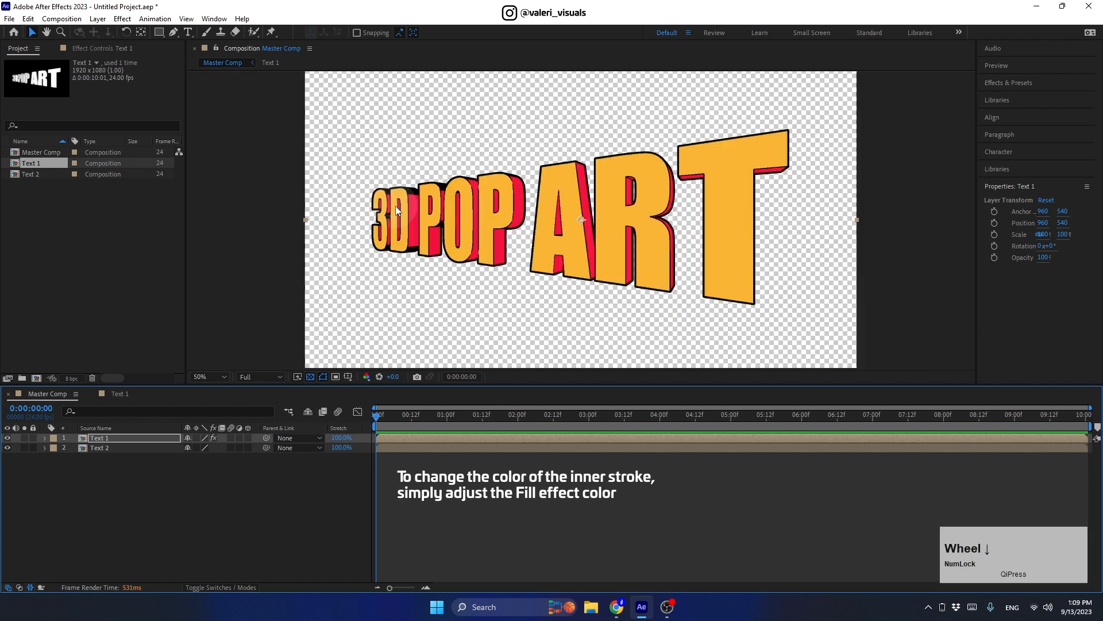
Step: Try other Fill colours on Text 1, then cancel to keep it black
{"action": "left_click", "coordinate": [121, 437]}
{"action": "left_click", "coordinate": [86, 47]}
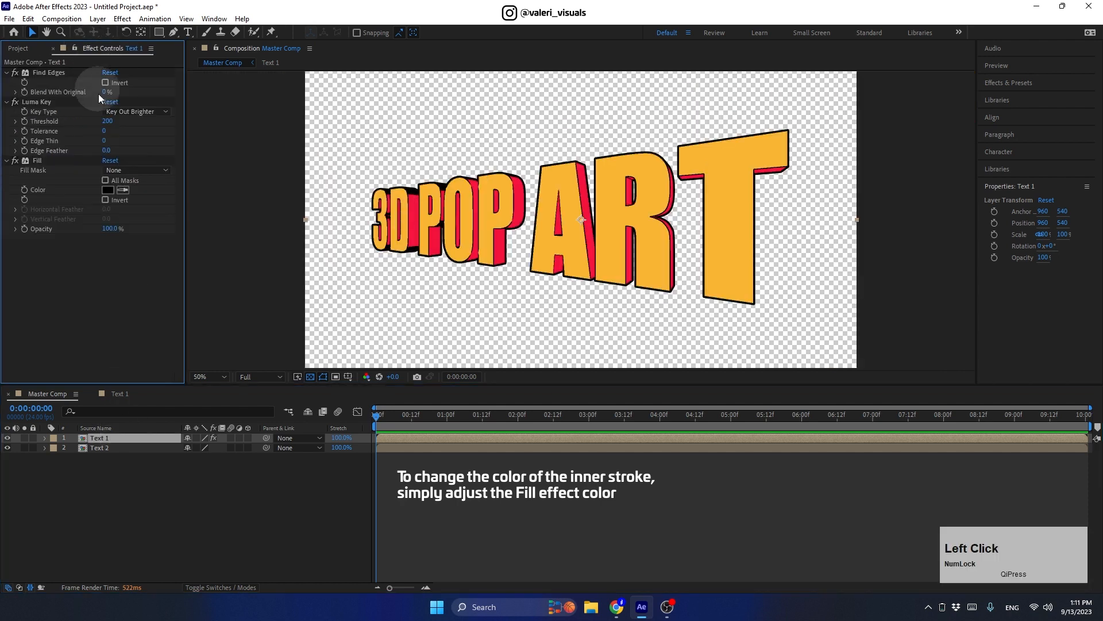
{"action": "left_click", "coordinate": [107, 189]}
{"action": "mouse_move", "coordinate": [184, 396]}
{"action": "left_mouse_down"}
{"action": "mouse_move", "coordinate": [224, 365]}
{"action": "mouse_move", "coordinate": [179, 398]}
{"action": "mouse_move", "coordinate": [86, 358]}
{"action": "mouse_move", "coordinate": [50, 309]}
{"action": "mouse_move", "coordinate": [102, 386]}
{"action": "mouse_move", "coordinate": [236, 322]}
{"action": "left_mouse_up"}
{"action": "left_click_drag", "start_coordinate": [235, 493], "coordinate": [239, 463]}
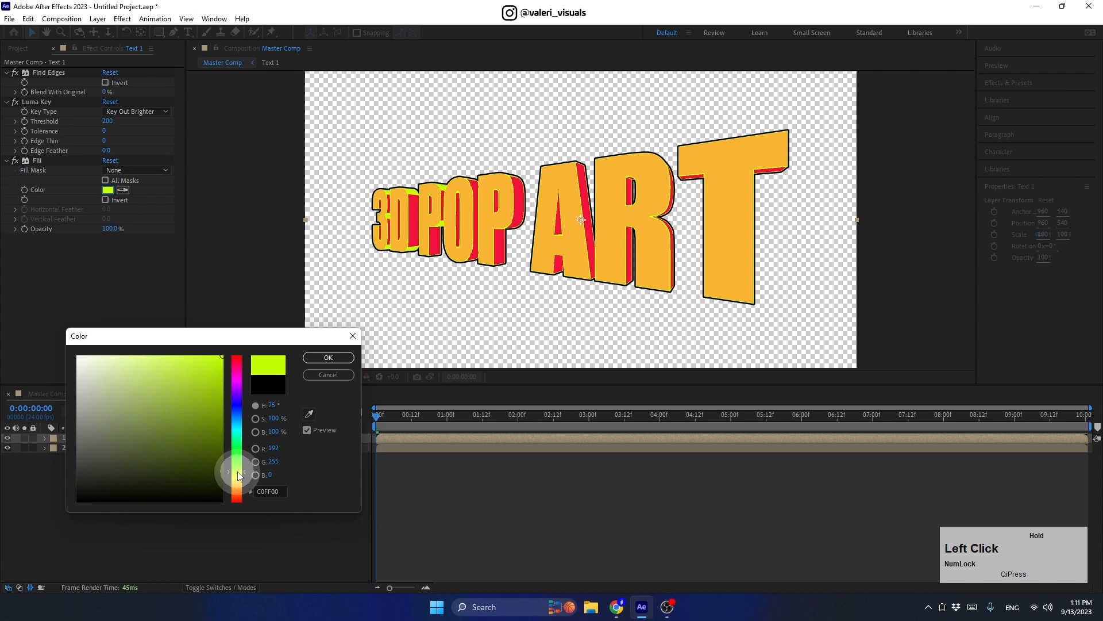
{"action": "left_click", "coordinate": [319, 374]}
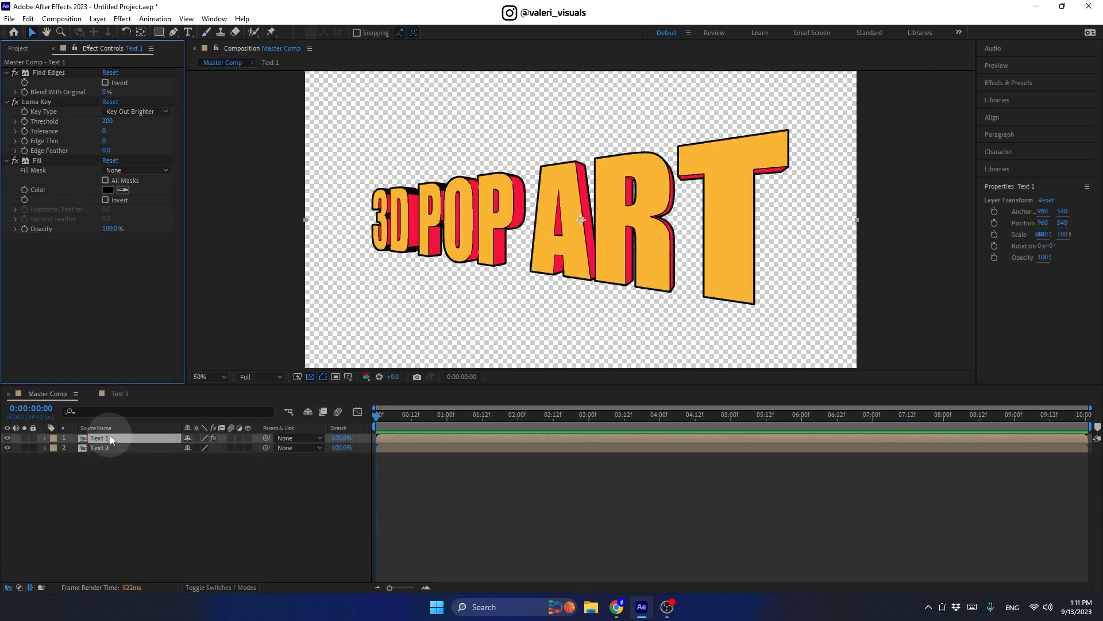
Step: Open the Text 1 composition in a single active-camera view
{"action": "double_click", "coordinate": [111, 438]}
{"action": "left_click", "coordinate": [938, 378]}
{"action": "left_click", "coordinate": [939, 386]}
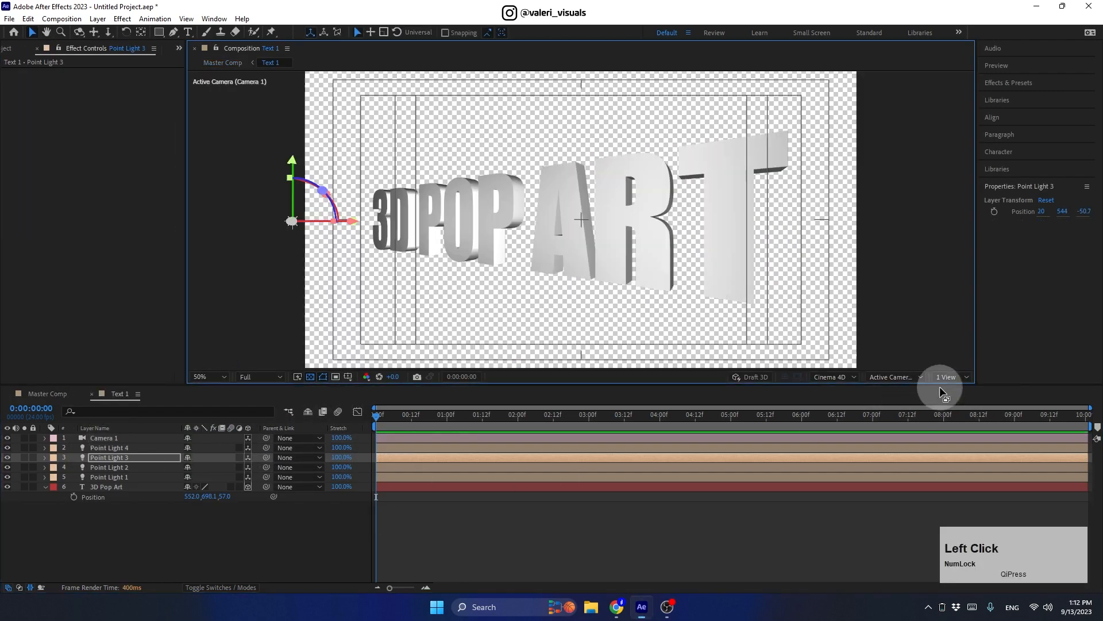
Step: Enable per-character 3D on 3D Pop Art and add a Rotation animator
{"action": "left_click", "coordinate": [45, 487]}
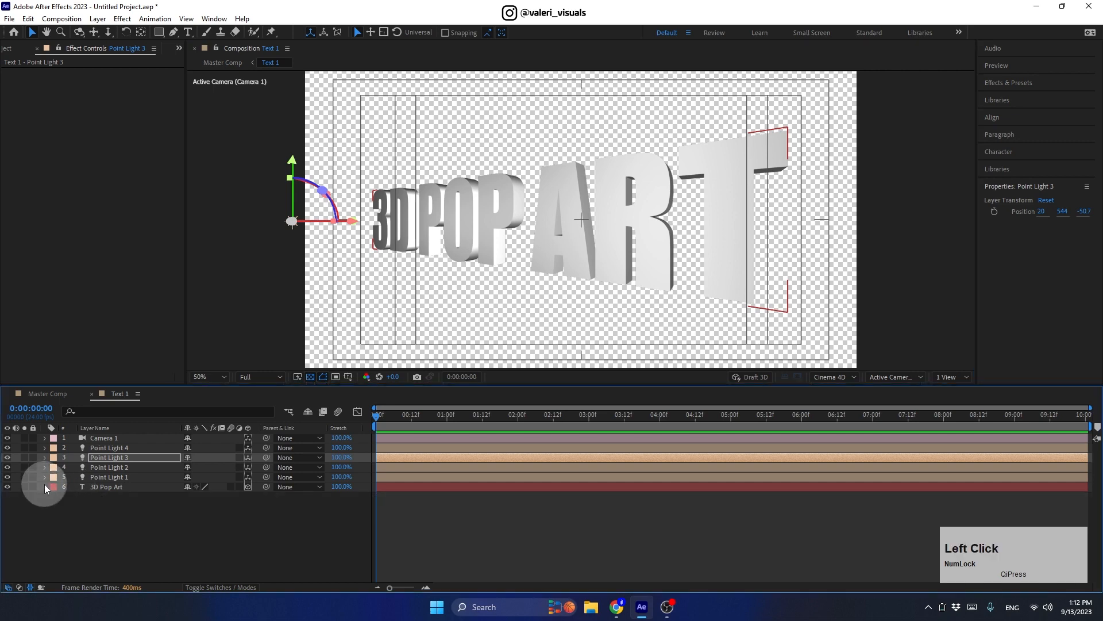
{"action": "left_click", "coordinate": [45, 487]}
{"action": "left_click", "coordinate": [54, 481]}
{"action": "left_click", "coordinate": [146, 498]}
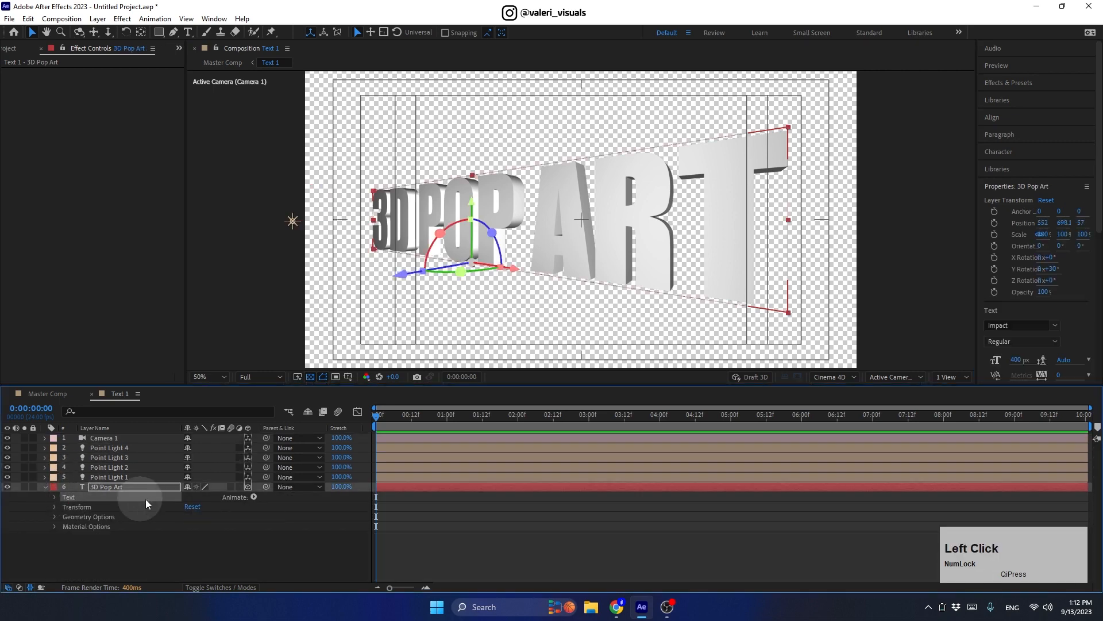
{"action": "left_click", "coordinate": [254, 496]}
{"action": "left_click", "coordinate": [304, 244]}
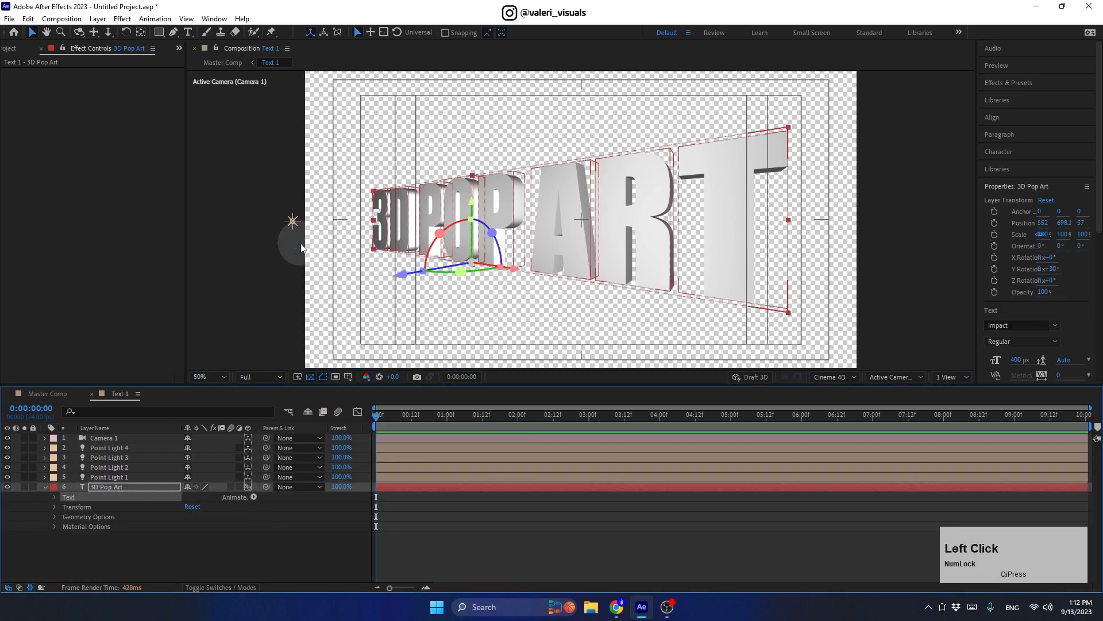
{"action": "left_click", "coordinate": [254, 496]}
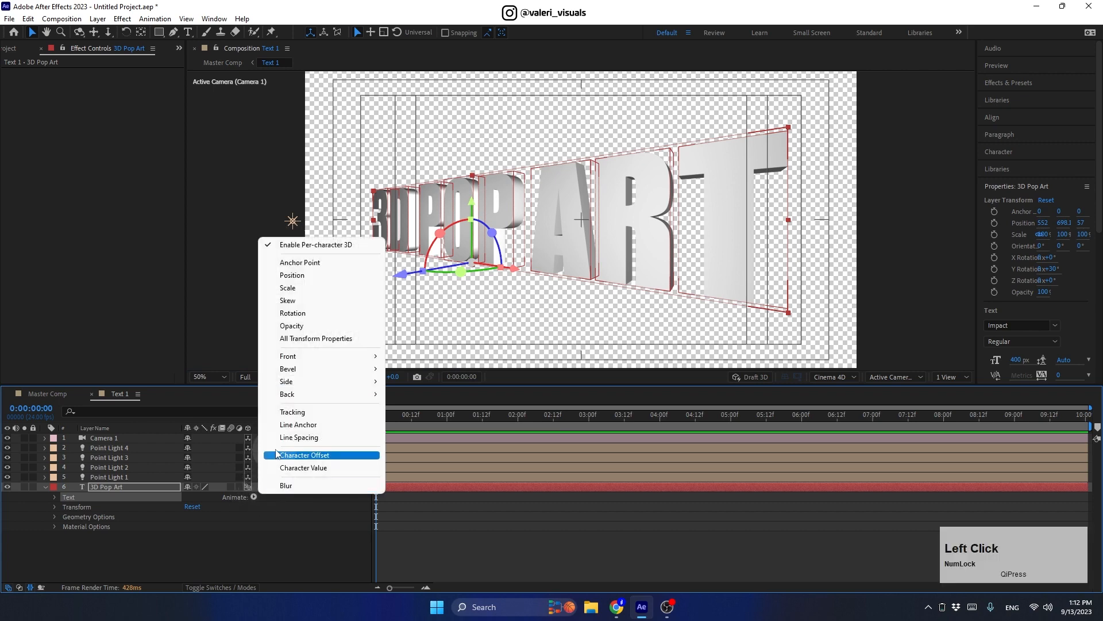
{"action": "left_click", "coordinate": [293, 313]}
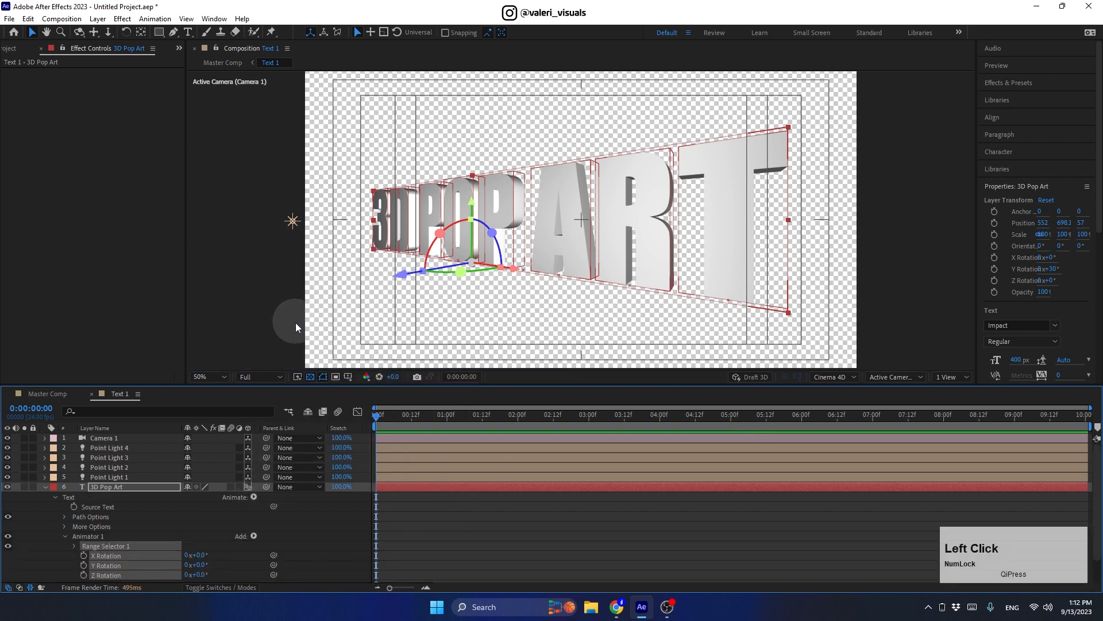
Step: Set the animator's X Rotation to 1 full revolution
{"action": "left_click_drag", "start_coordinate": [327, 384], "coordinate": [327, 321]}
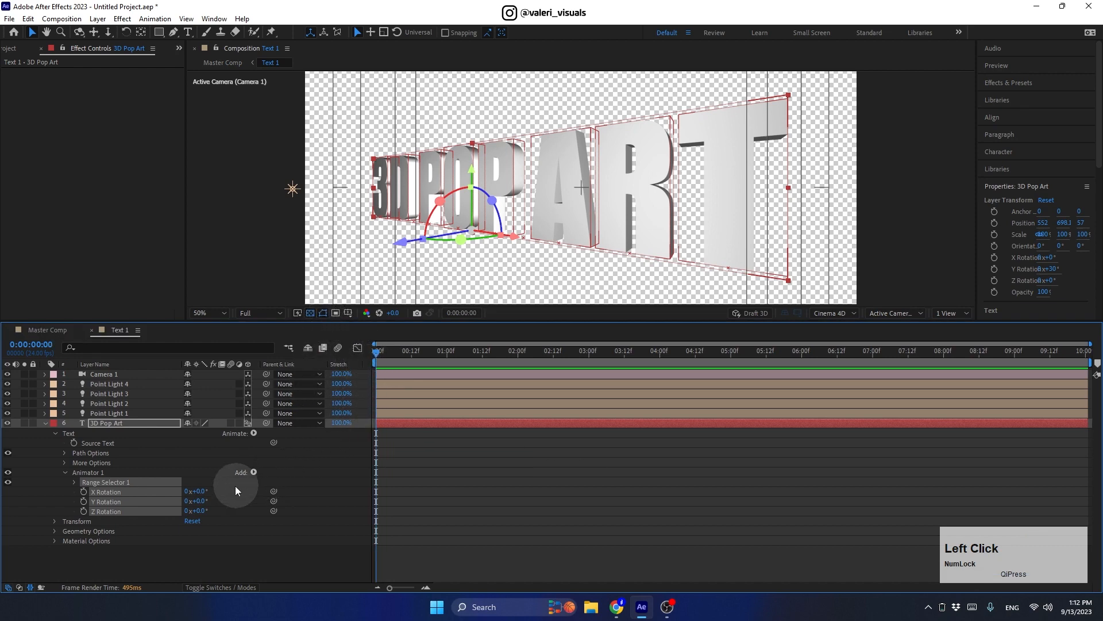
{"action": "left_click", "coordinate": [186, 492]}
{"action": "type", "text": "1"}
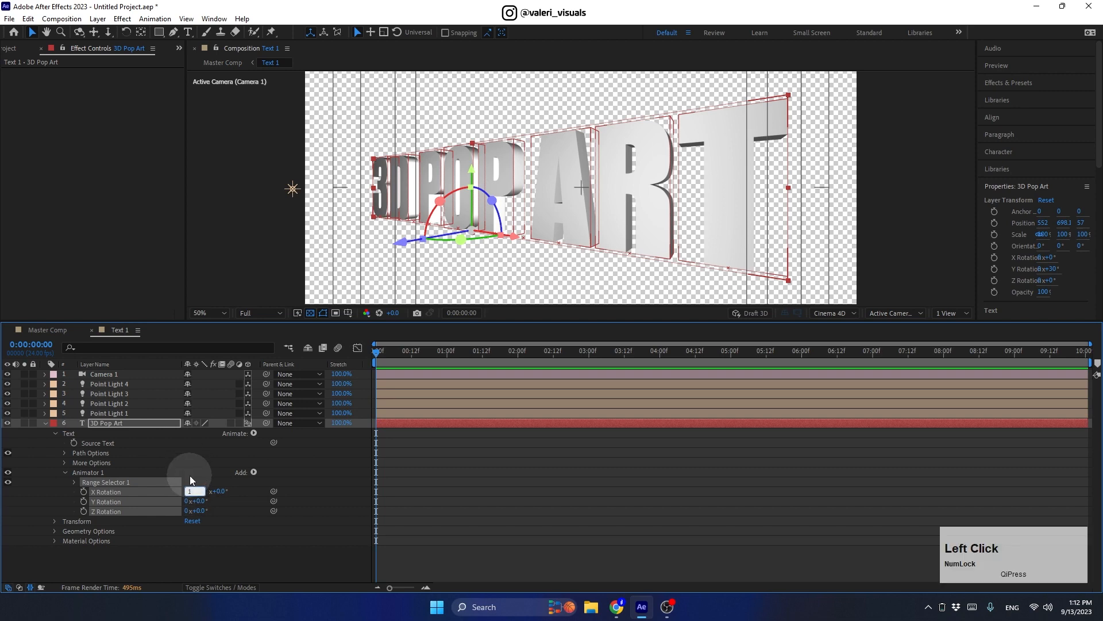
{"action": "left_click", "coordinate": [189, 475]}
Step: Give Range Selector 1 a Ramp Up shape, Ease High and Low 85%, Offset -100%
{"action": "left_click", "coordinate": [75, 482]}
{"action": "left_click", "coordinate": [85, 521]}
{"action": "scroll", "coordinate": [84, 519], "scroll_direction": "down", "scroll_amount": 1}
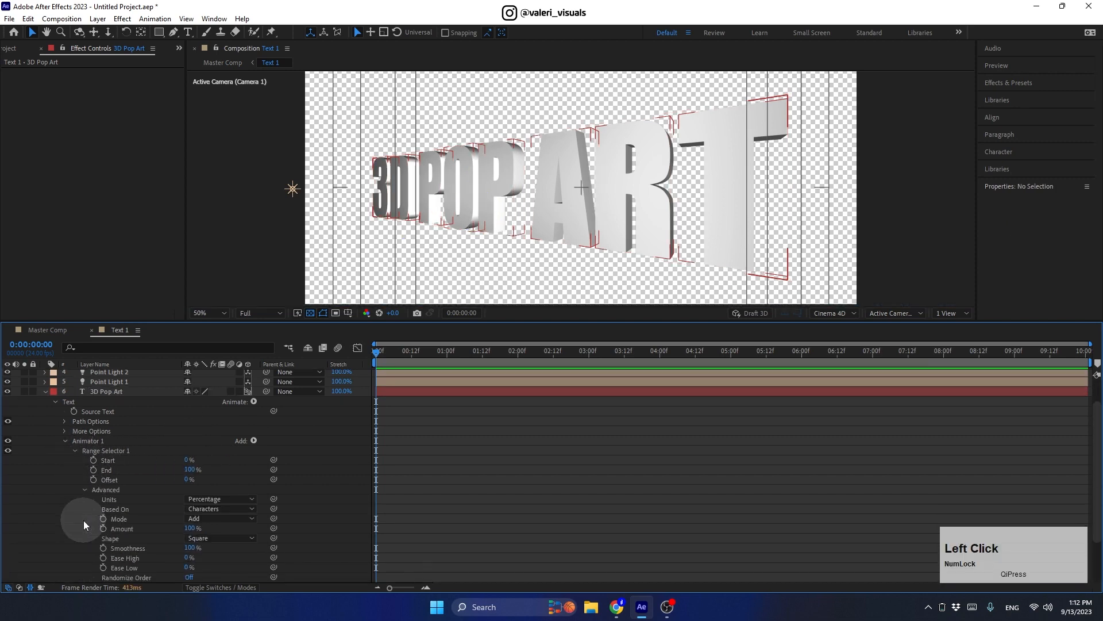
{"action": "left_click", "coordinate": [207, 537]}
{"action": "left_click", "coordinate": [202, 476]}
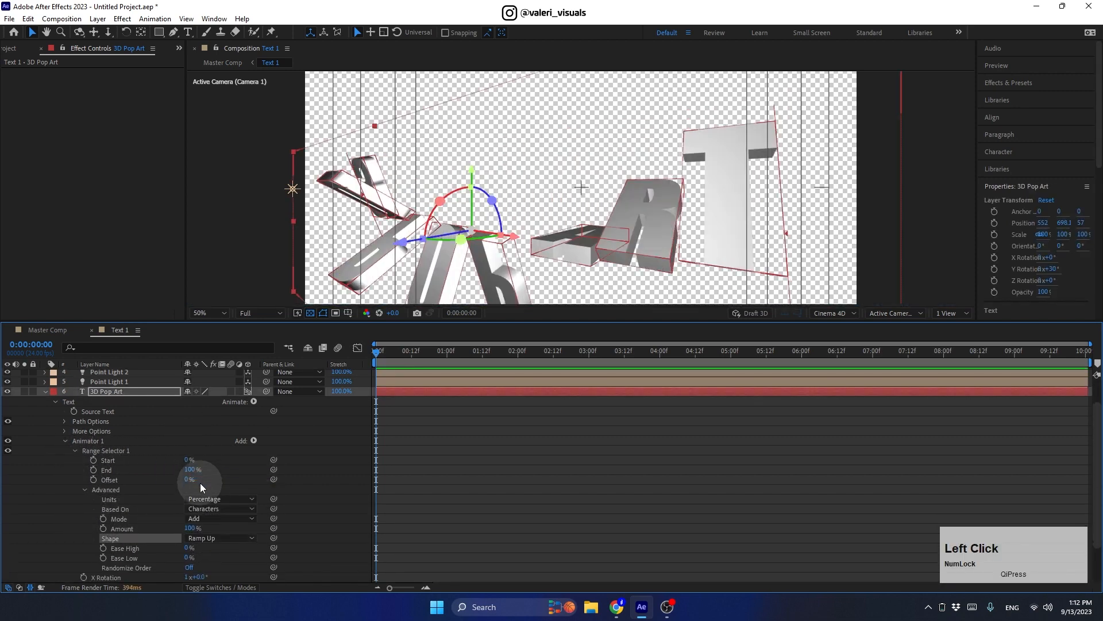
{"action": "left_click", "coordinate": [187, 548]}
{"action": "type", "text": "85"}
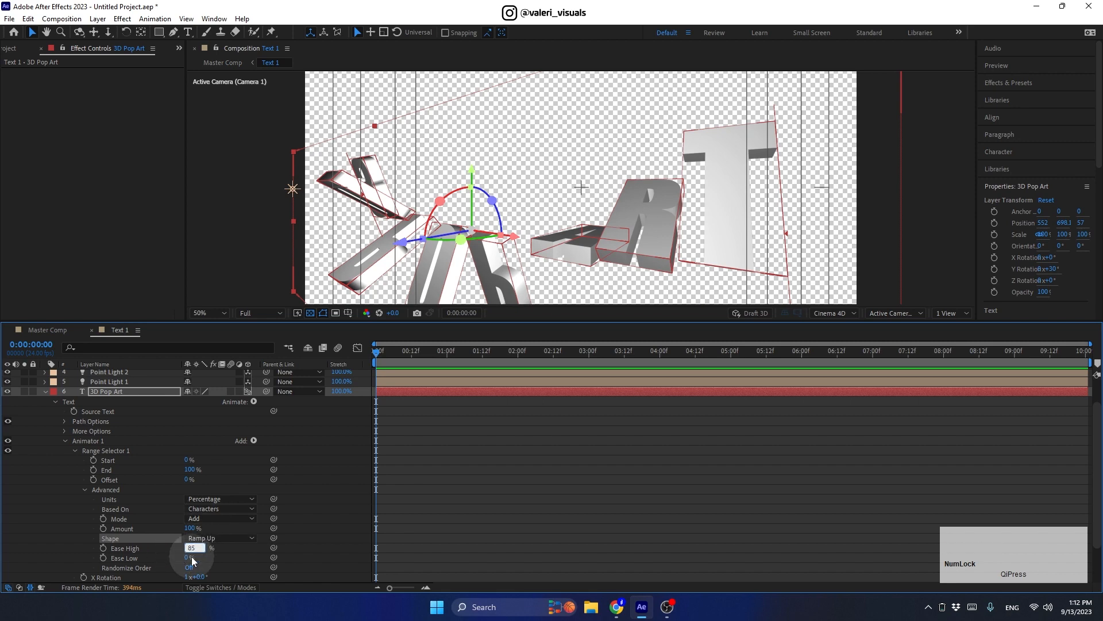
{"action": "key", "text": "Tab"}
{"action": "type", "text": "85"}
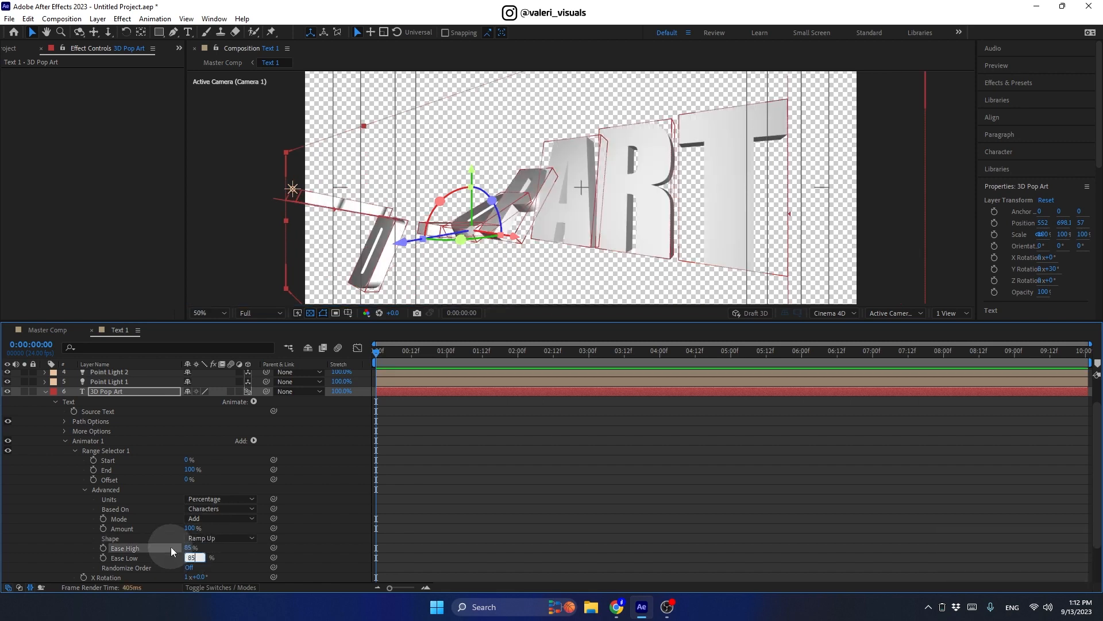
{"action": "left_click", "coordinate": [171, 547]}
{"action": "left_click_drag", "start_coordinate": [186, 481], "coordinate": [66, 488]}
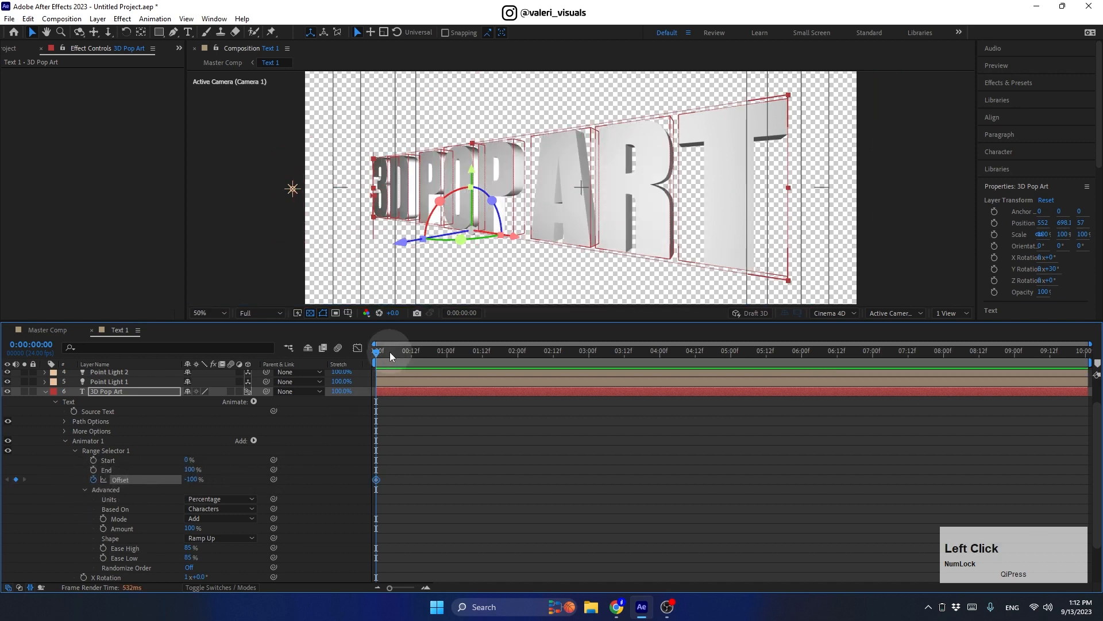
Step: Key Offset at 100% at 2 seconds, turn off the transparency grid, and rewind
{"action": "left_click_drag", "start_coordinate": [501, 362], "coordinate": [519, 367]}
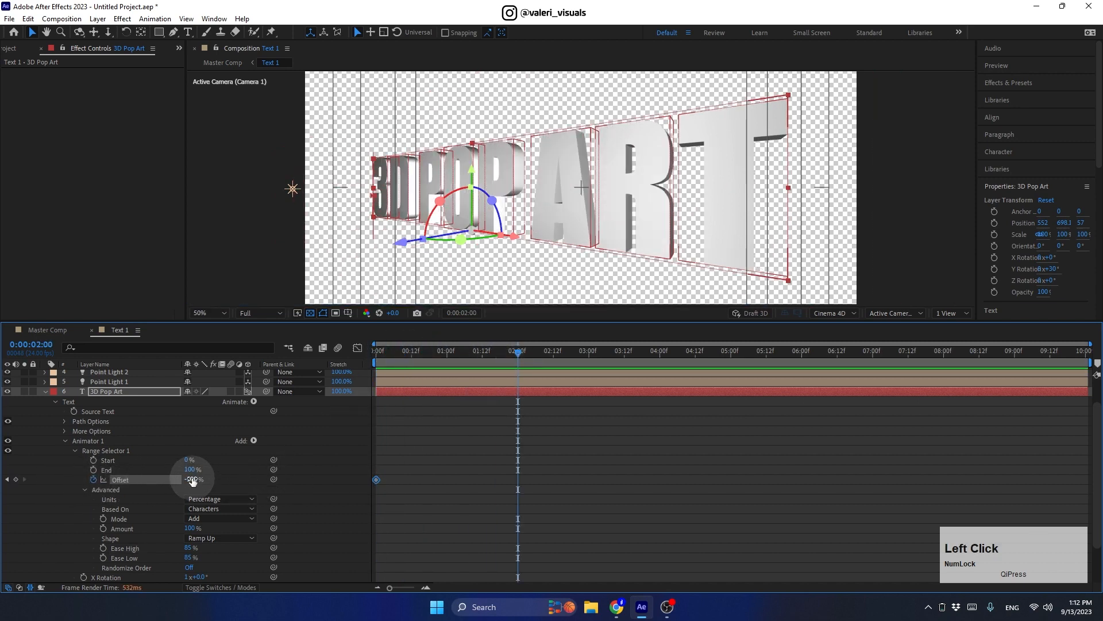
{"action": "left_click_drag", "start_coordinate": [192, 480], "coordinate": [411, 476]}
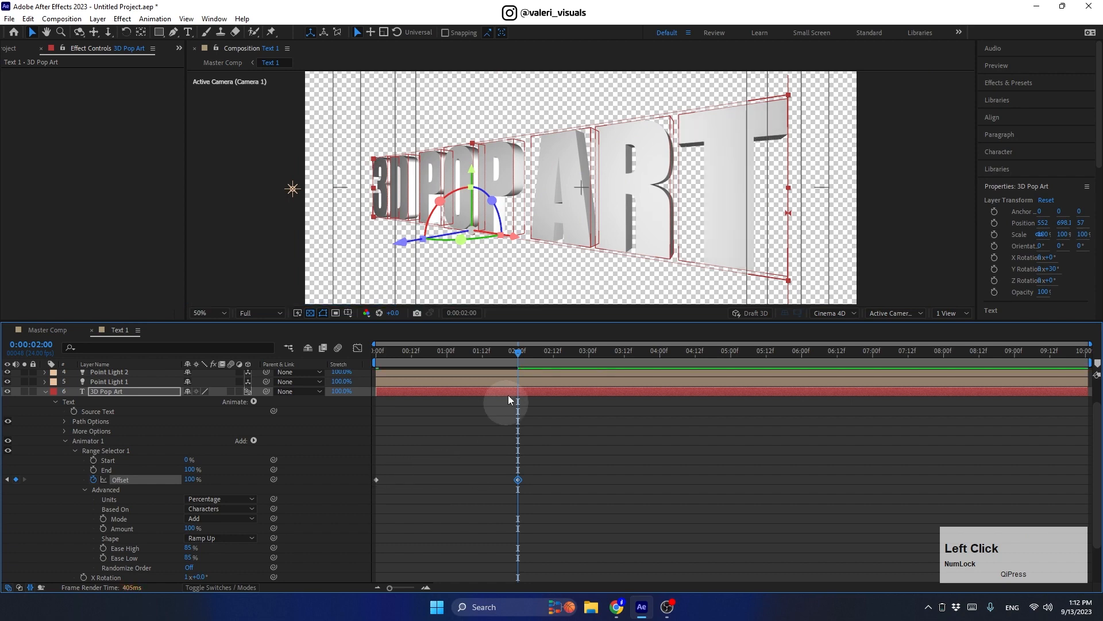
{"action": "left_click_drag", "start_coordinate": [512, 352], "coordinate": [427, 350]}
{"action": "left_click", "coordinate": [311, 314]}
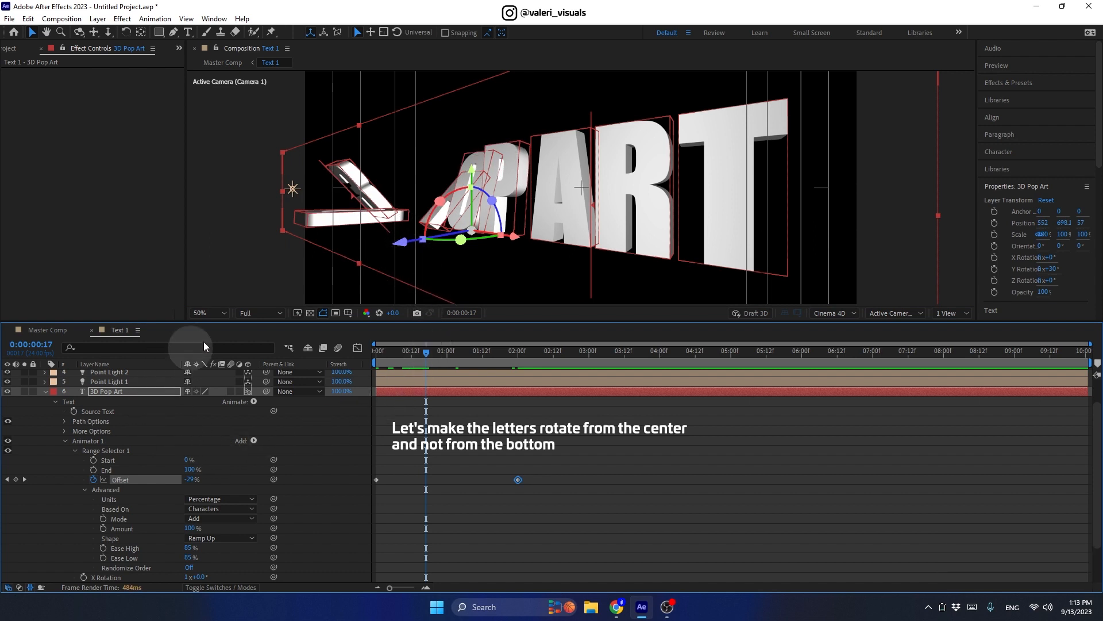
{"action": "left_click", "coordinate": [377, 351]}
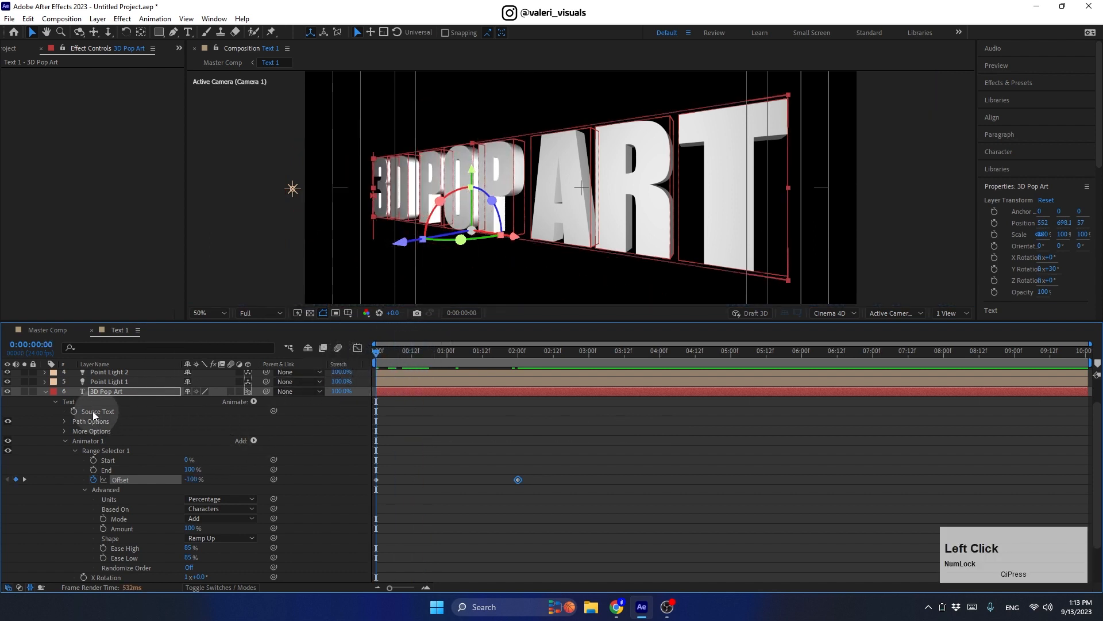
Step: Set the 3D Pop Art Grouping Alignment to 0, -45% and select Animator 1 for copying
{"action": "left_click", "coordinate": [64, 431]}
{"action": "left_click_drag", "start_coordinate": [198, 451], "coordinate": [177, 451]}
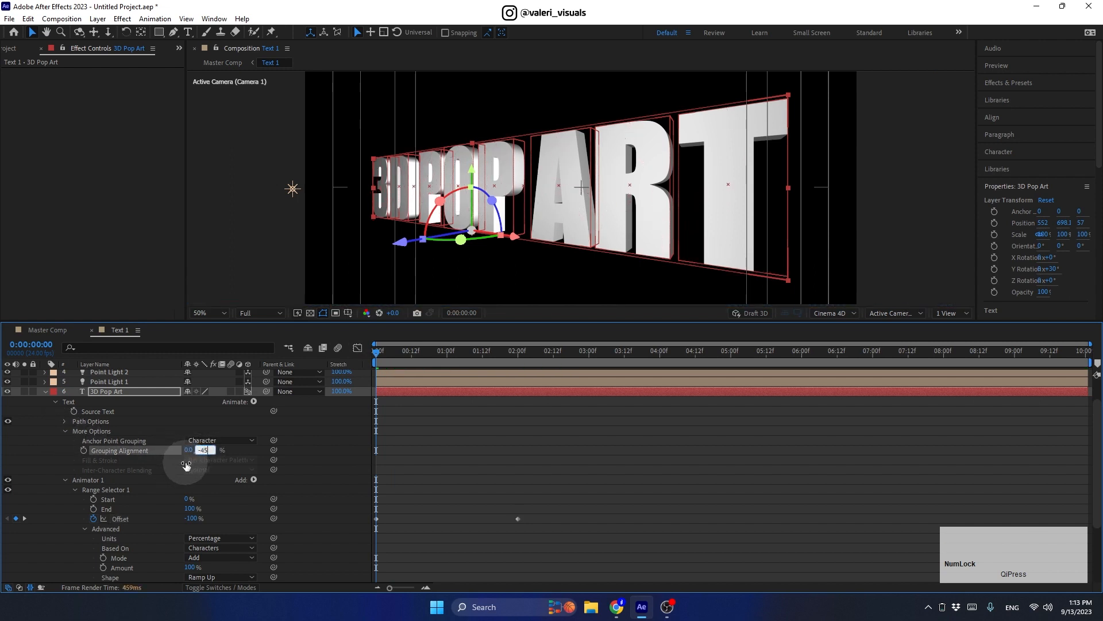
{"action": "left_click", "coordinate": [65, 430]}
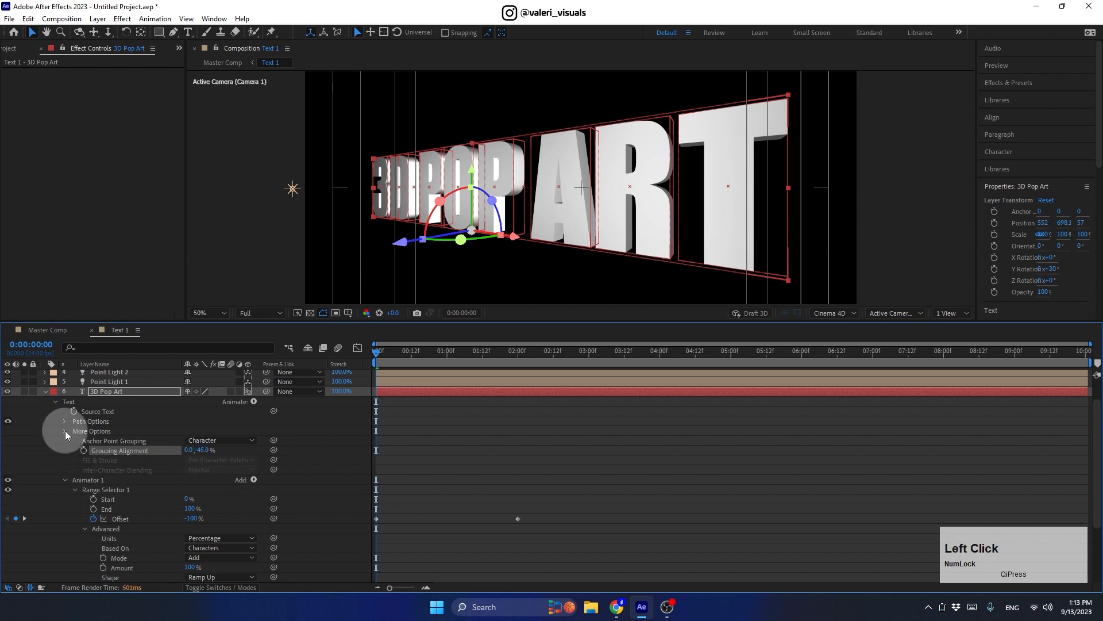
{"action": "left_click", "coordinate": [64, 441]}
{"action": "left_click", "coordinate": [89, 472]}
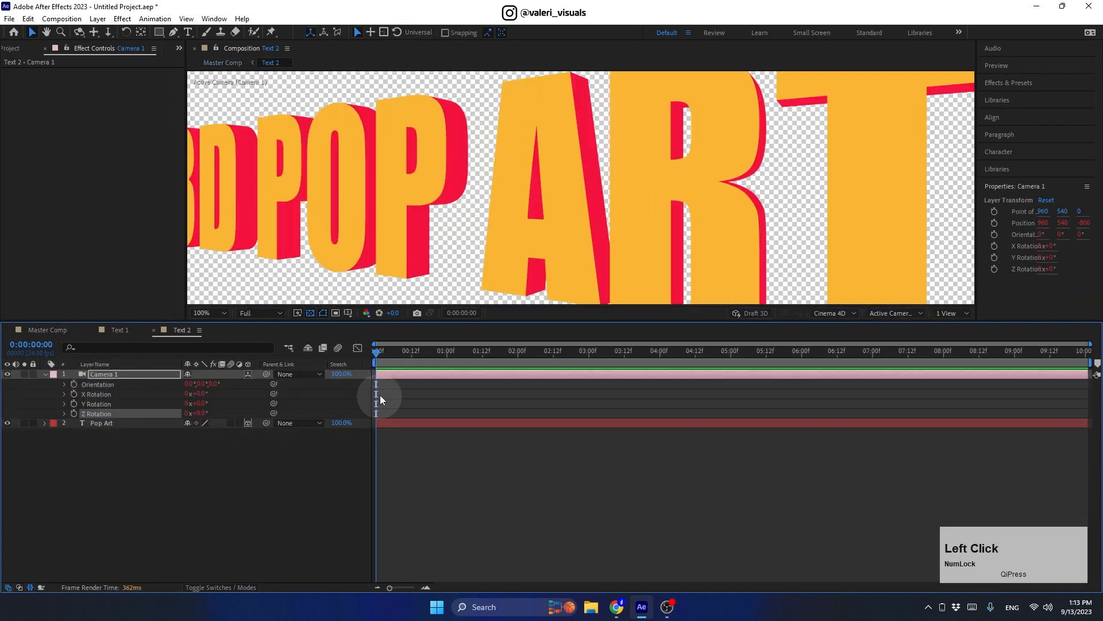
Step: Paste the copied rotation animator onto the Pop Art layer at the start of the timeline
{"action": "left_click_drag", "start_coordinate": [378, 352], "coordinate": [378, 355]}
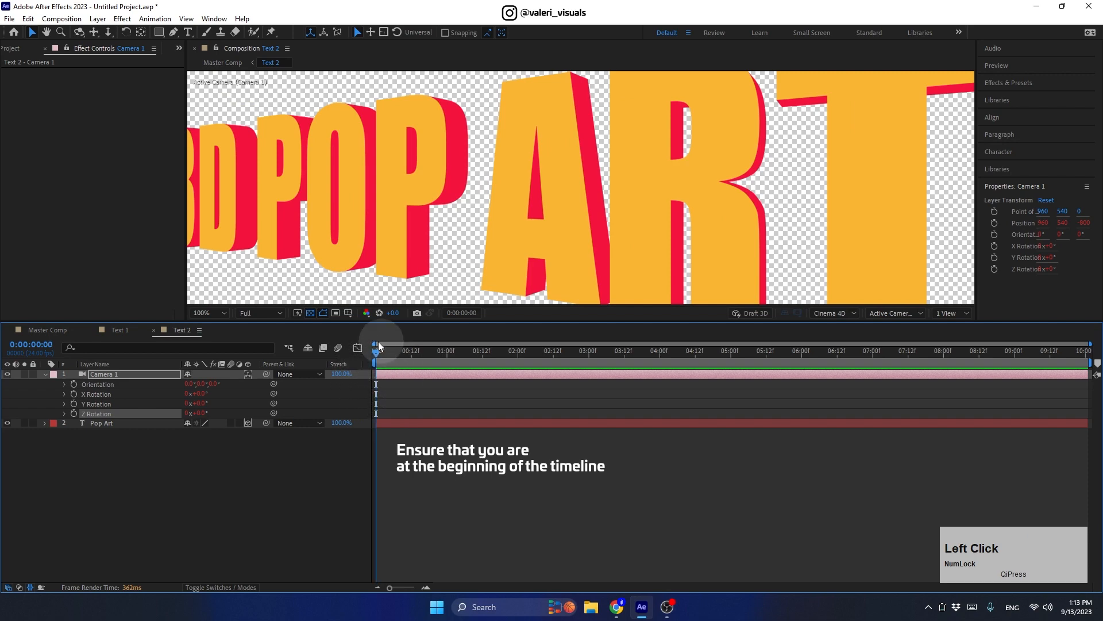
{"action": "left_click", "coordinate": [45, 374]}
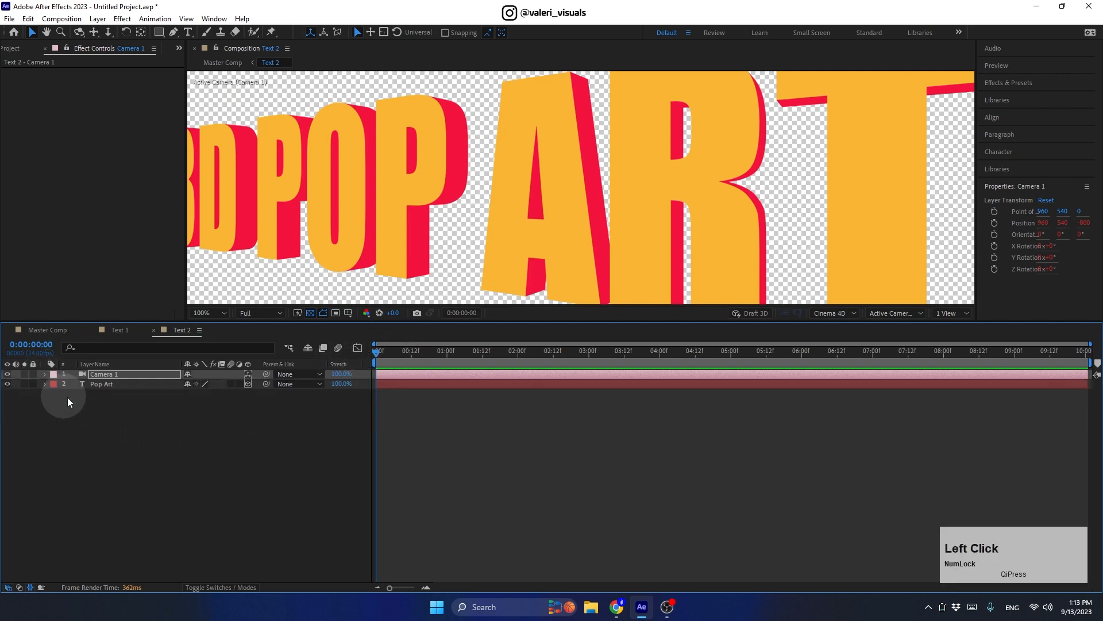
{"action": "left_click", "coordinate": [114, 384]}
{"action": "key", "text": "ctrl+v"}
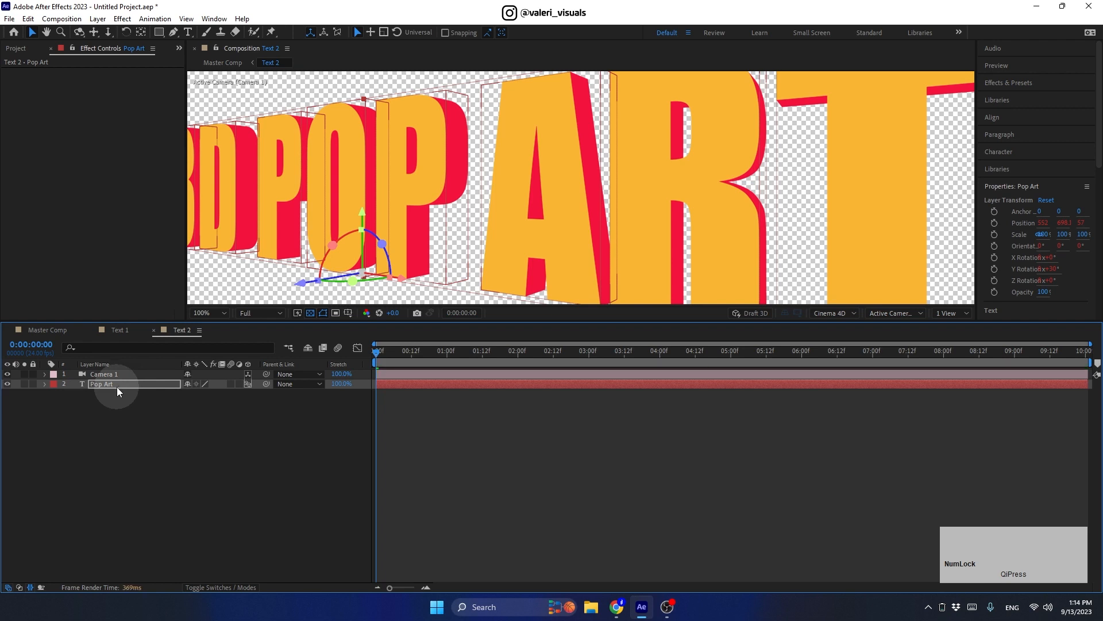
Step: Preview the letters flipping in Master Comp at Quarter resolution, then restore Full resolution
{"action": "left_click", "coordinate": [41, 331]}
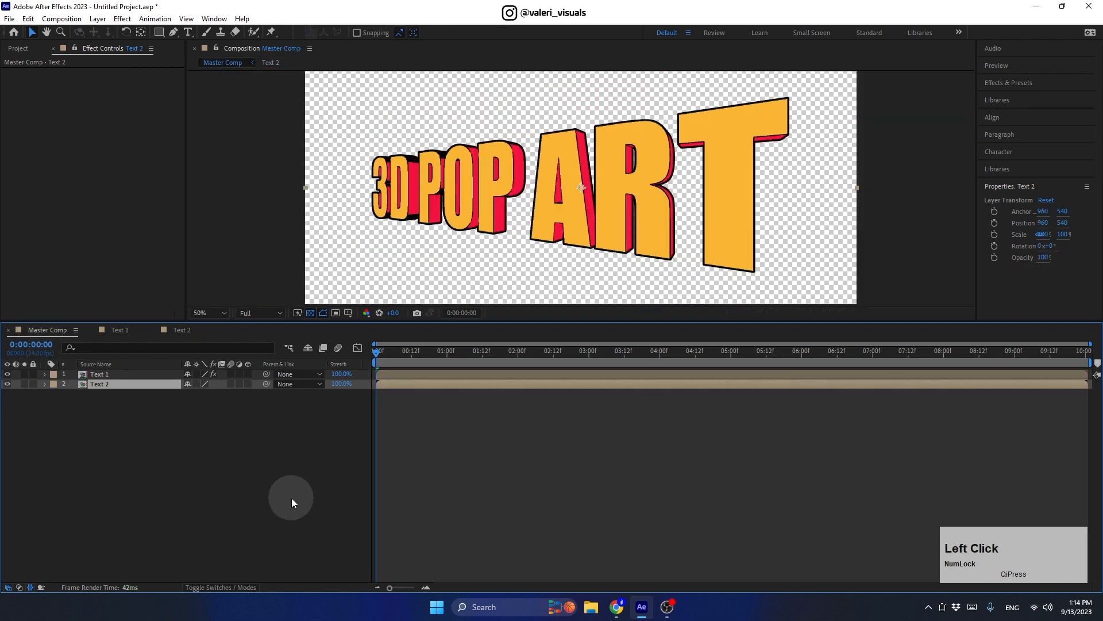
{"action": "left_click", "coordinate": [385, 351]}
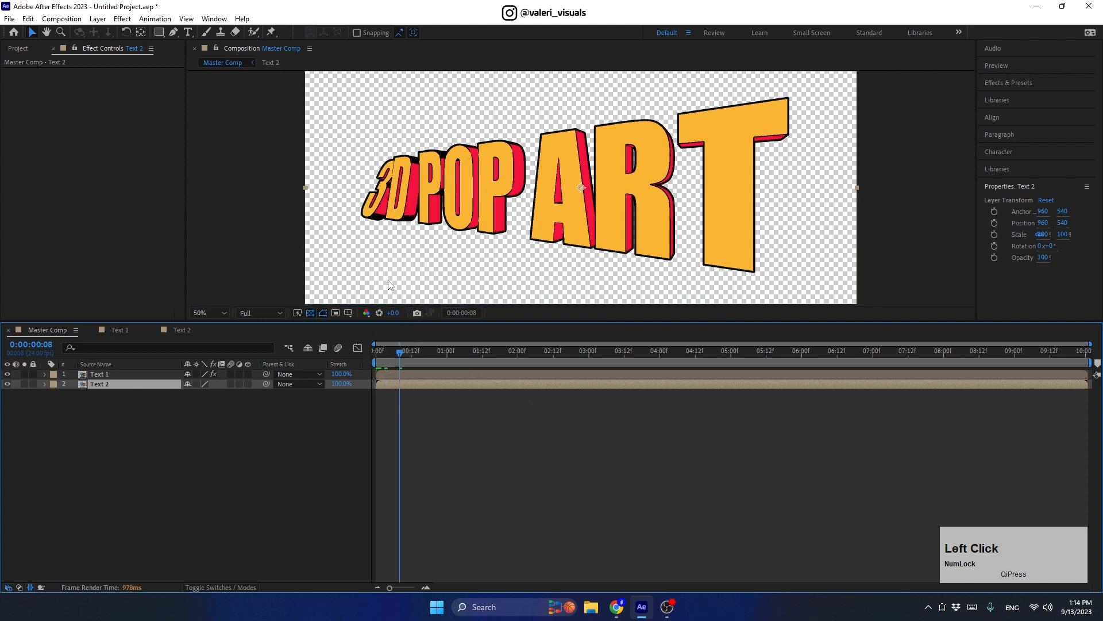
{"action": "left_click", "coordinate": [260, 310]}
{"action": "left_click", "coordinate": [250, 374]}
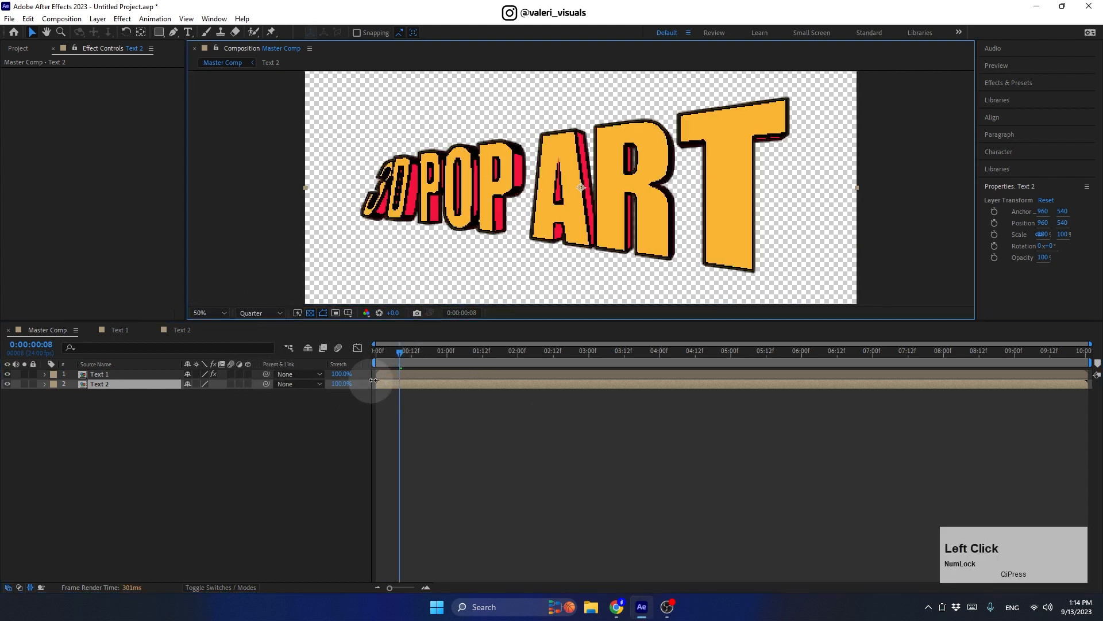
{"action": "left_click_drag", "start_coordinate": [400, 351], "coordinate": [312, 351]}
{"action": "left_click", "coordinate": [260, 313]}
{"action": "left_click", "coordinate": [289, 359]}
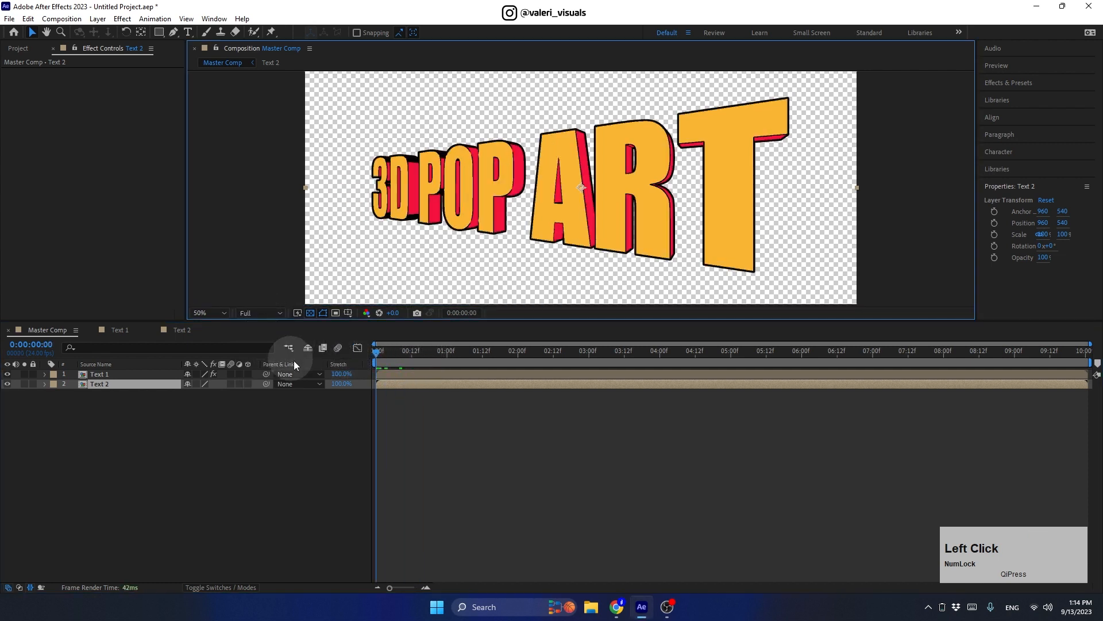
{"action": "left_click_drag", "start_coordinate": [352, 321], "coordinate": [352, 428]}
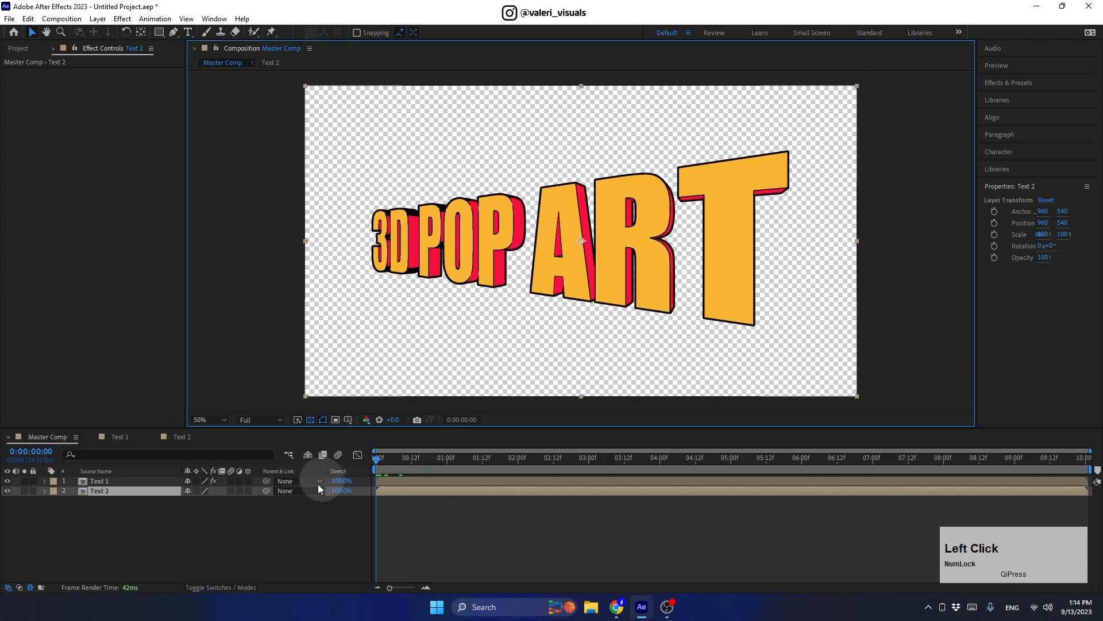
Step: Create a blue solid named Bg and move it below the text layers
{"action": "right_click", "coordinate": [140, 518]}
{"action": "mouse_move", "coordinate": [172, 374]}
{"action": "left_click", "coordinate": [314, 404]}
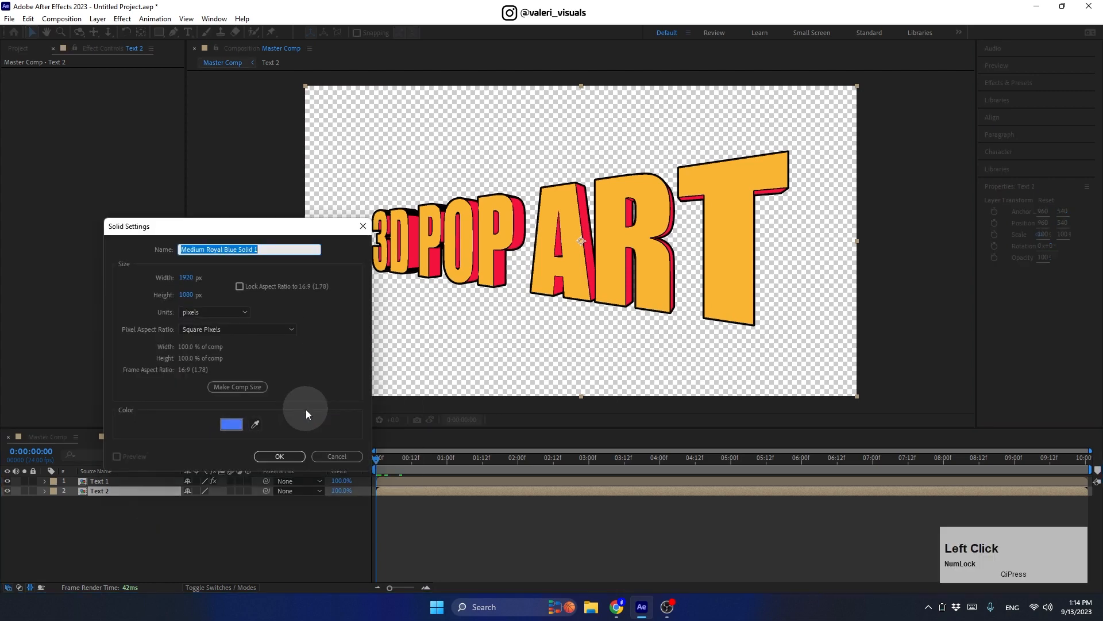
{"action": "left_click", "coordinate": [231, 424]}
{"action": "left_click", "coordinate": [170, 361]}
{"action": "left_click", "coordinate": [235, 412]}
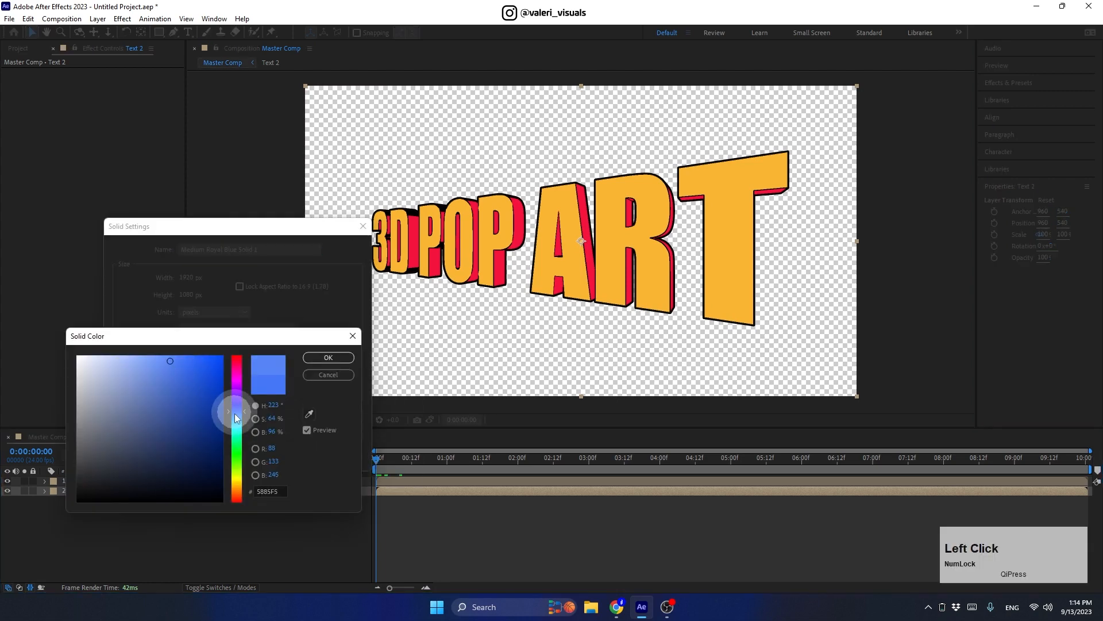
{"action": "left_click", "coordinate": [315, 357]}
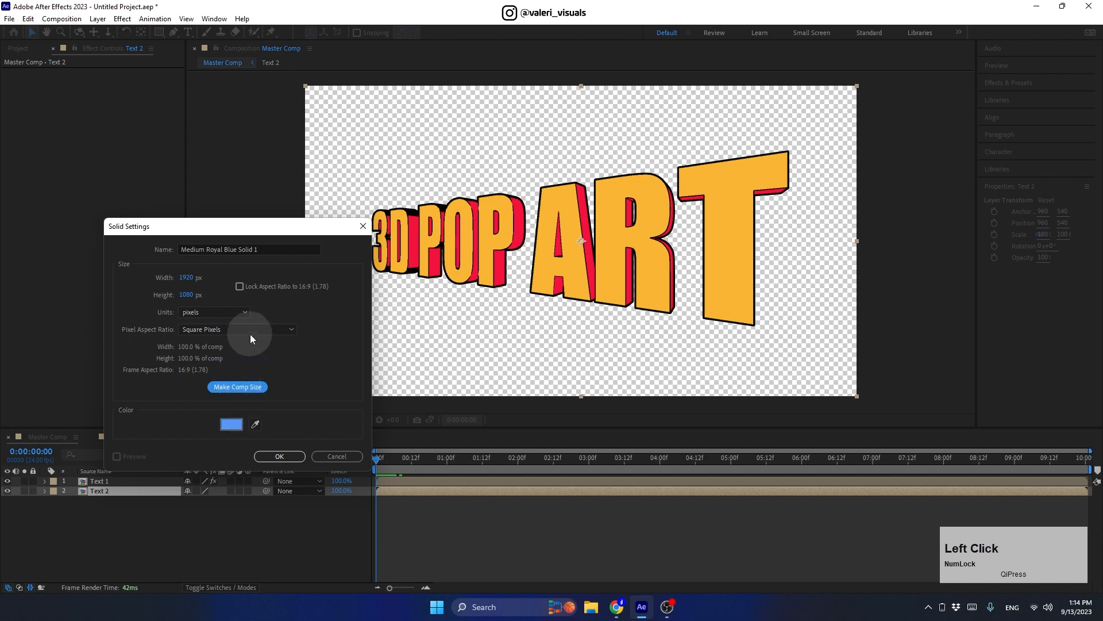
{"action": "left_click", "coordinate": [184, 248]}
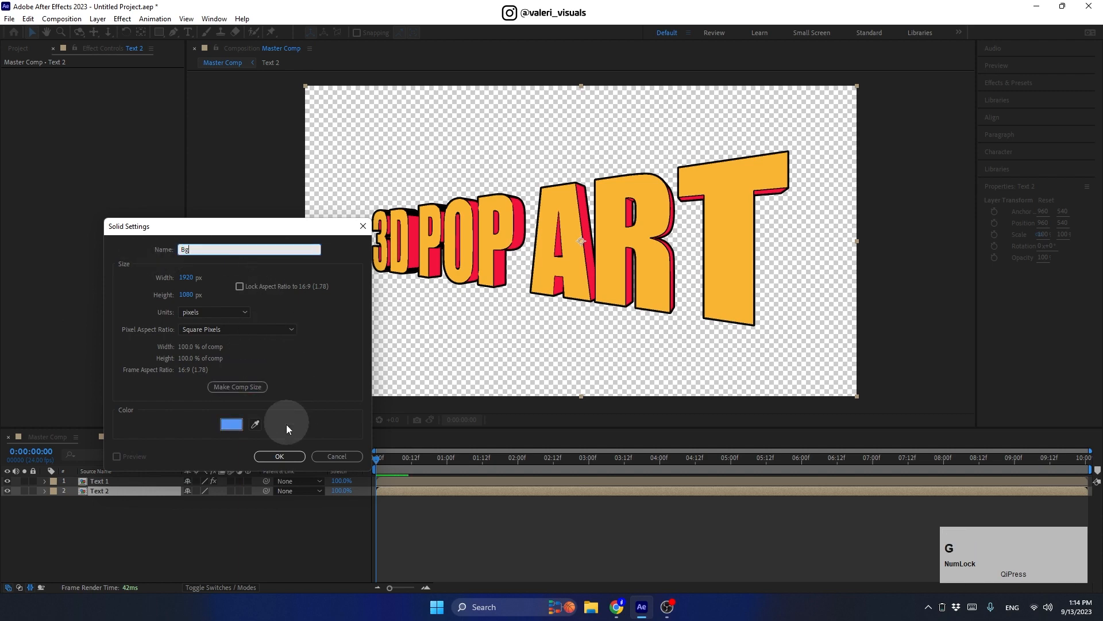
{"action": "left_click", "coordinate": [280, 456]}
{"action": "left_click_drag", "start_coordinate": [109, 493], "coordinate": [108, 518]}
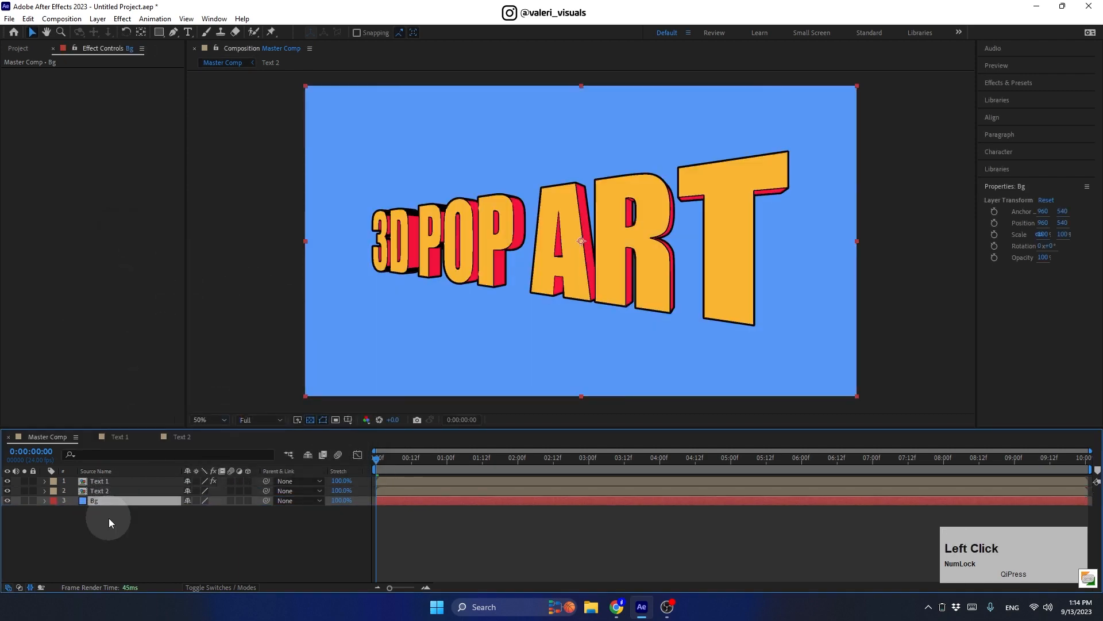
{"action": "right_click", "coordinate": [178, 526]}
Step: Add an adjustment layer at the top of the stack and rename it 'Posterize time'
{"action": "mouse_move", "coordinate": [299, 387]}
{"action": "left_click", "coordinate": [353, 481]}
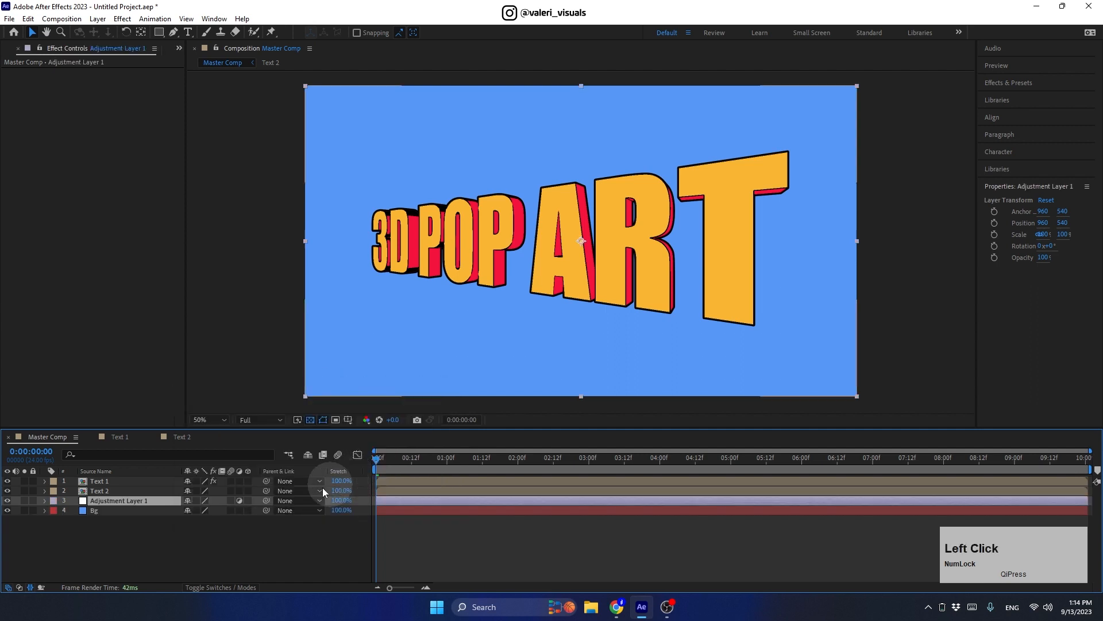
{"action": "left_click_drag", "start_coordinate": [135, 498], "coordinate": [126, 477]}
{"action": "key", "text": "Return"}
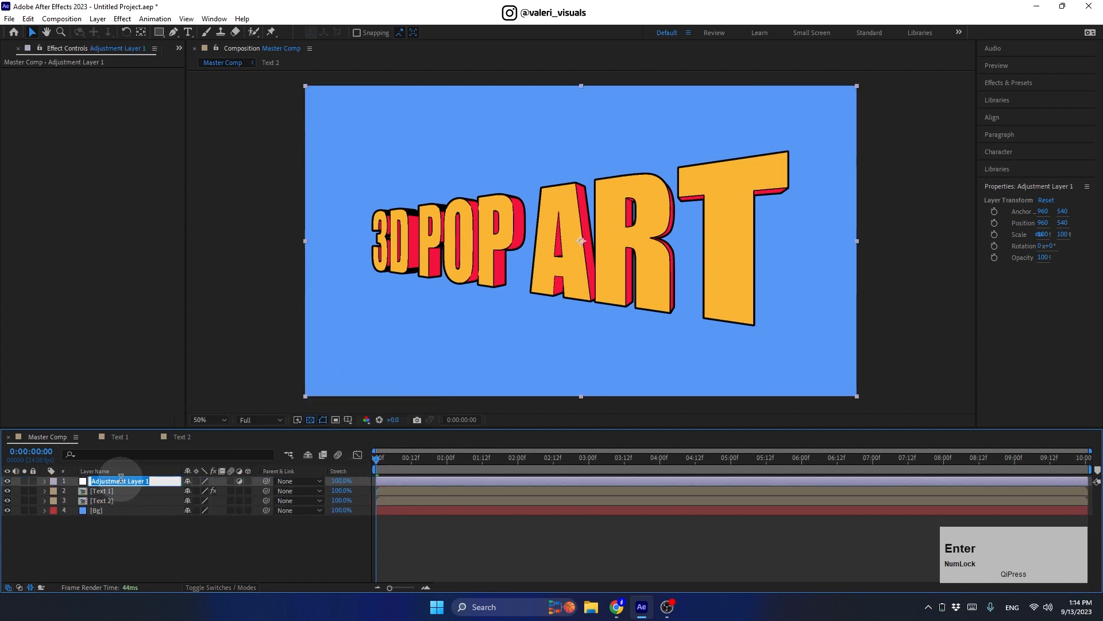
{"action": "type", "text": "Posterize time"}
Step: Apply the Posterize Time effect to the adjustment layer with a 12 fps frame rate
{"action": "left_click", "coordinate": [988, 86]}
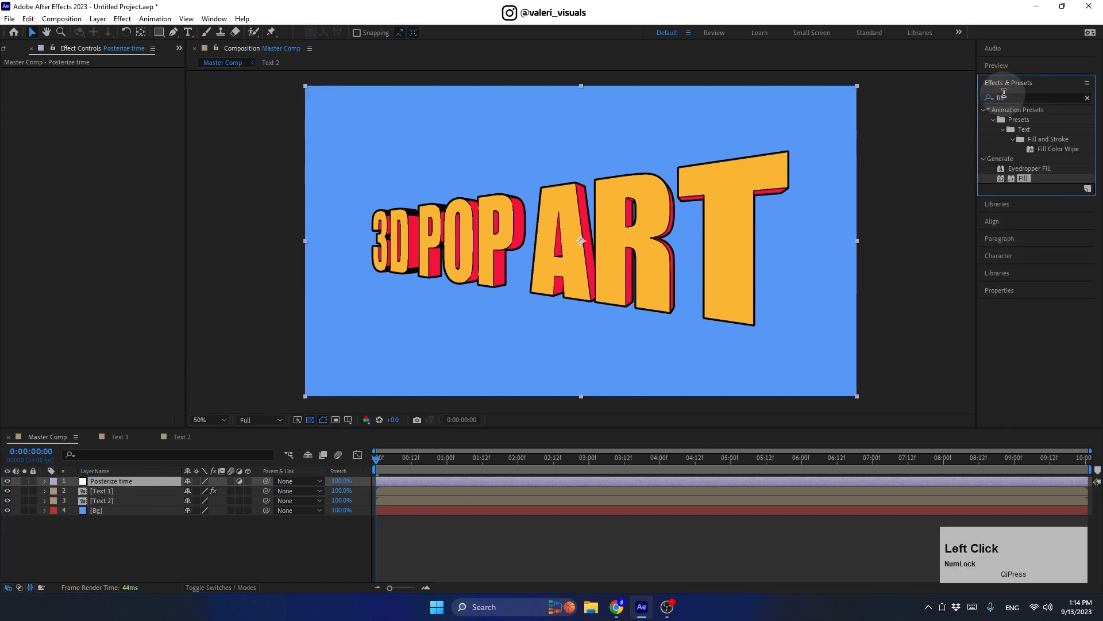
{"action": "type", "text": "poster"}
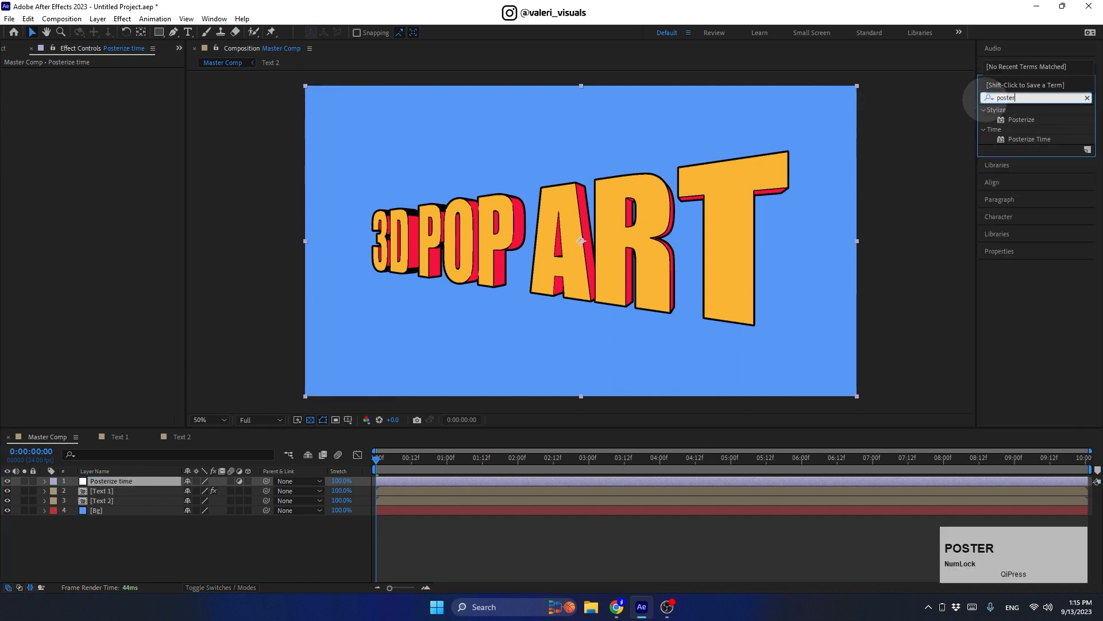
{"action": "left_click_drag", "start_coordinate": [1029, 139], "coordinate": [134, 482]}
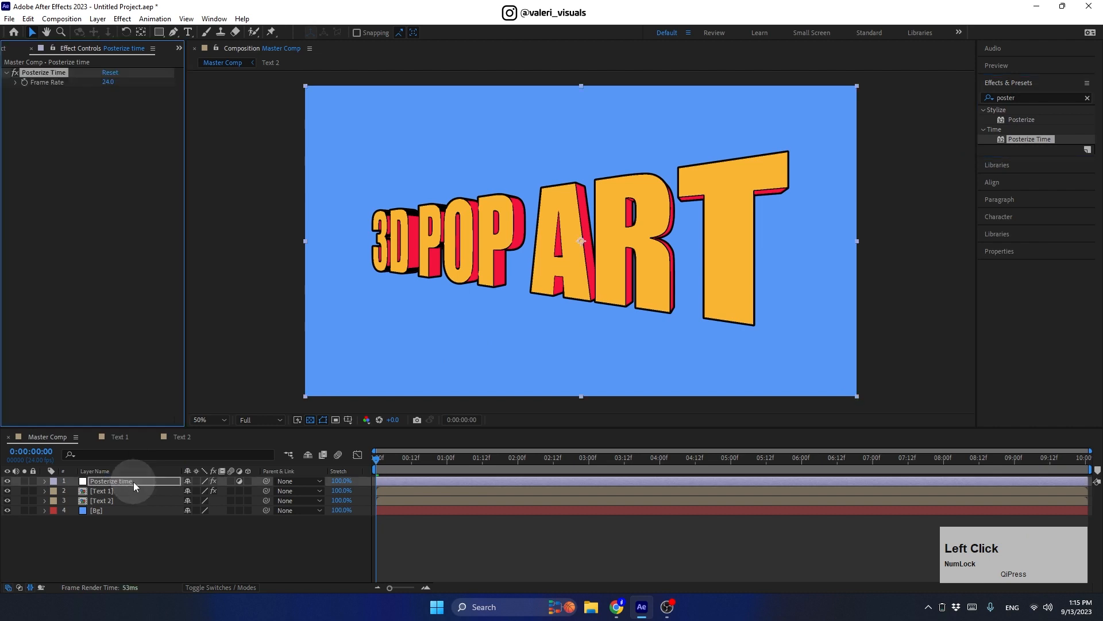
{"action": "left_click", "coordinate": [107, 81]}
{"action": "type", "text": "12"}
{"action": "key", "text": "Return"}
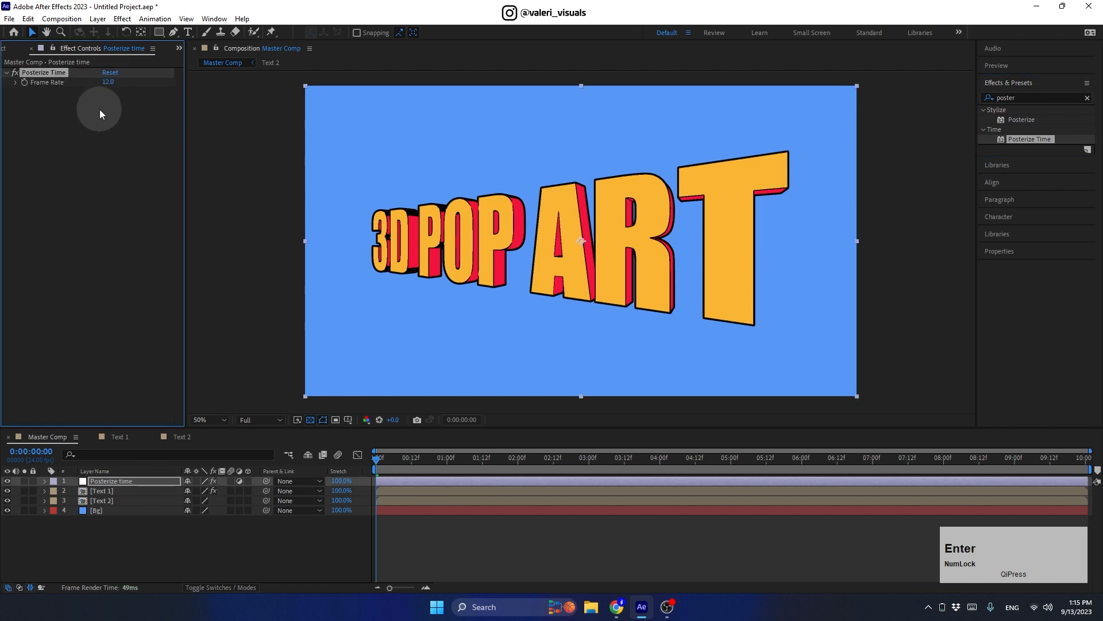
Step: End the work area at 2 seconds and enlarge the composition viewer
{"action": "left_click_drag", "start_coordinate": [380, 459], "coordinate": [352, 476]}
{"action": "key", "text": "n"}
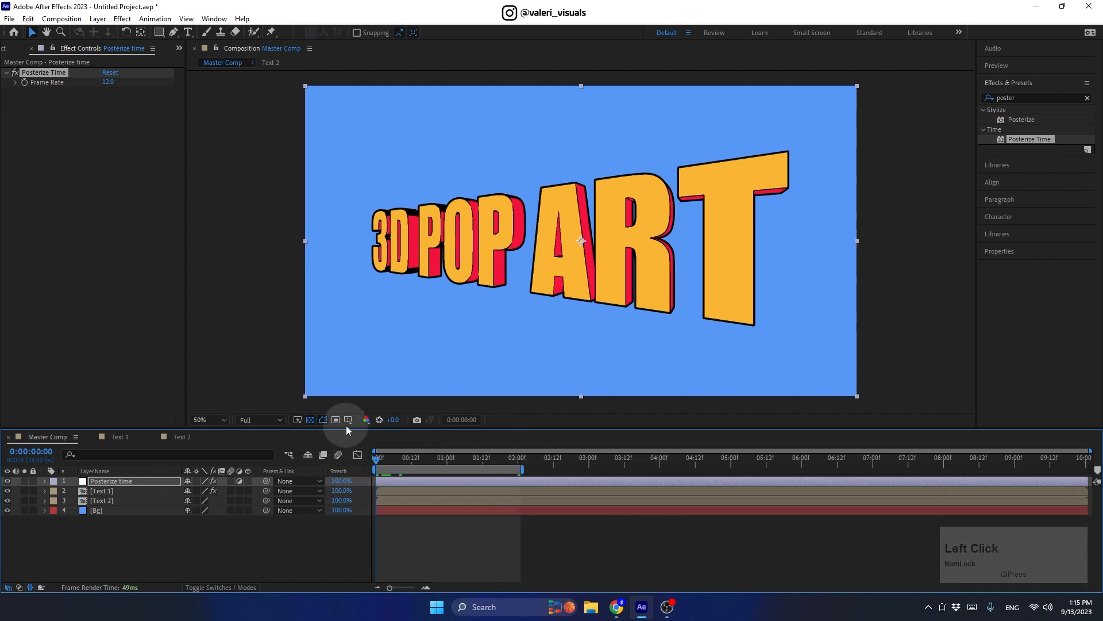
{"action": "left_click_drag", "start_coordinate": [345, 429], "coordinate": [345, 473]}
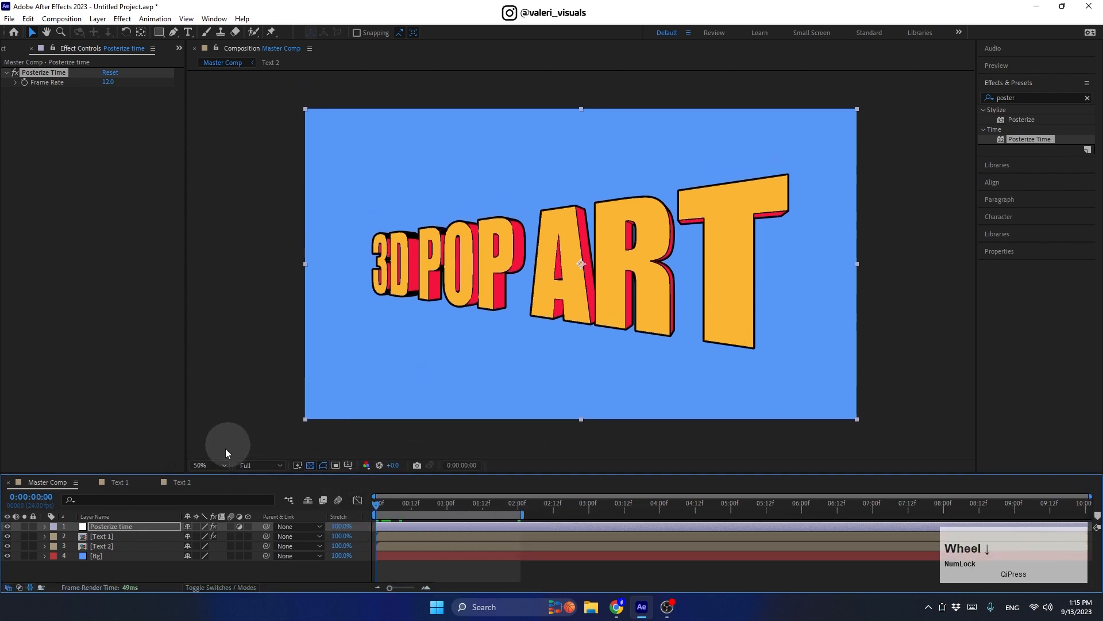
Step: Fit the comp in the viewer, set the 3D renderer to Classic 3D, and play it
{"action": "left_click", "coordinate": [221, 465]}
{"action": "left_click", "coordinate": [212, 261]}
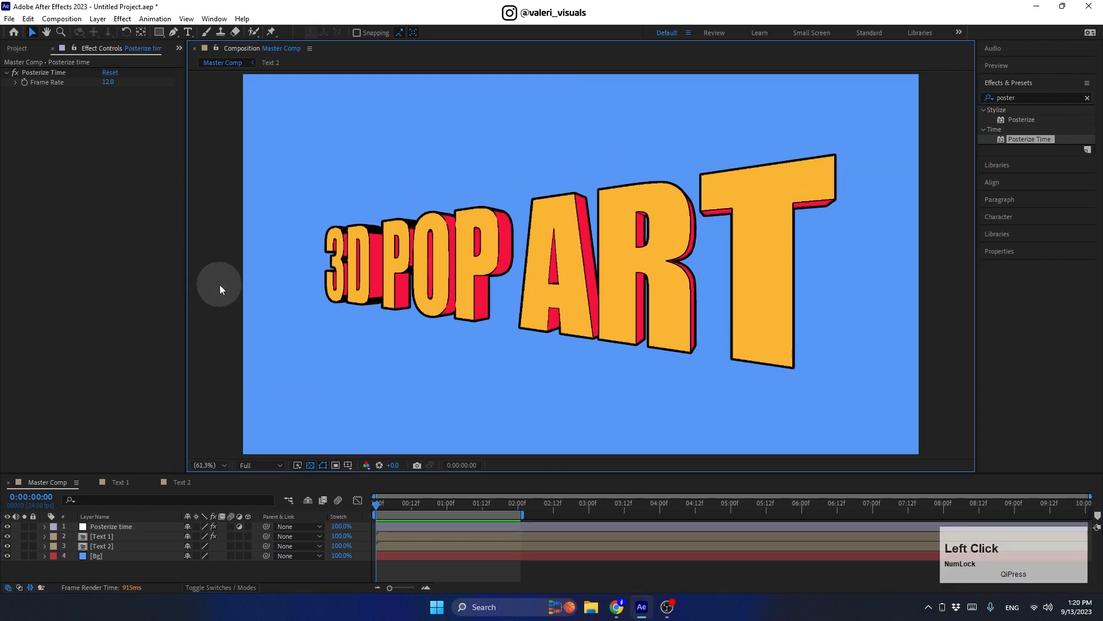
{"action": "key", "text": "ctrl+k"}
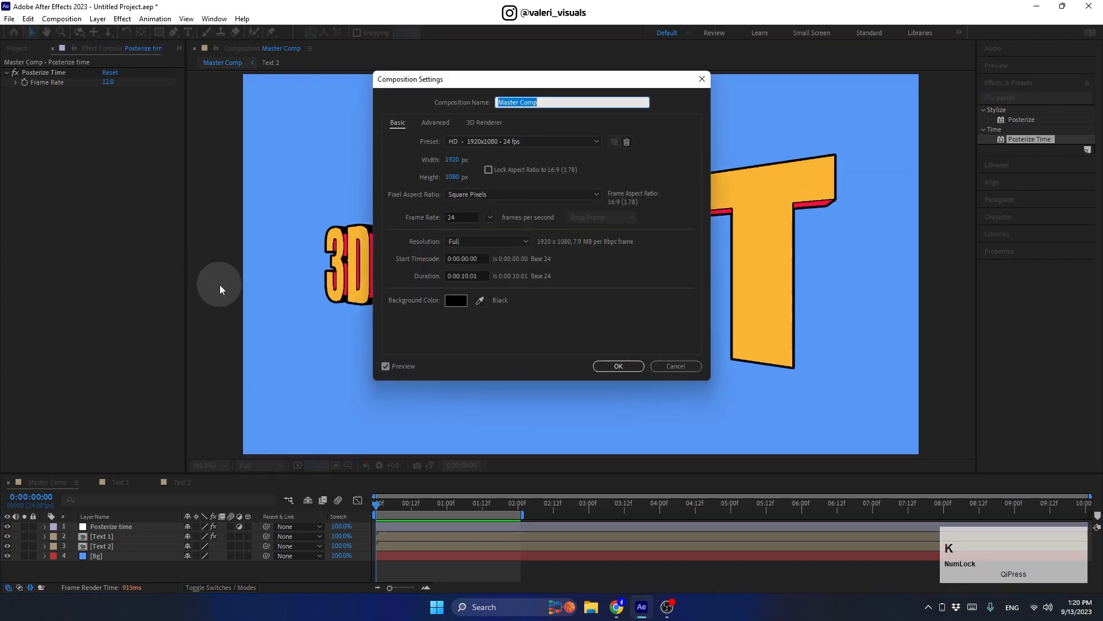
{"action": "left_click", "coordinate": [481, 123]}
{"action": "left_click", "coordinate": [461, 175]}
{"action": "left_click", "coordinate": [449, 185]}
{"action": "left_click", "coordinate": [610, 368]}
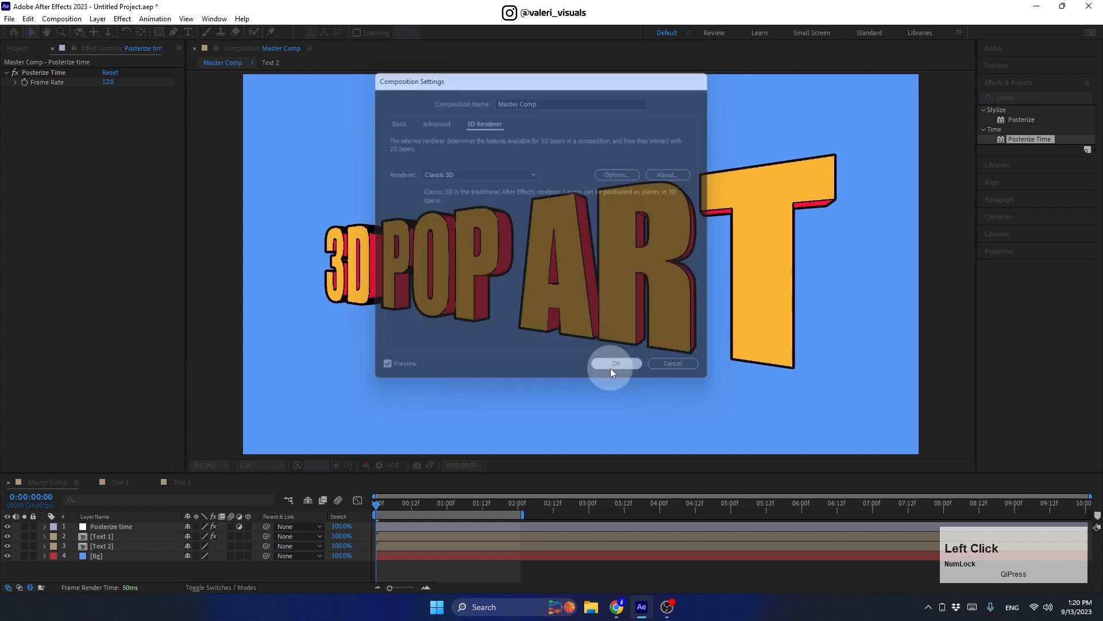
{"action": "key", "text": "space"}
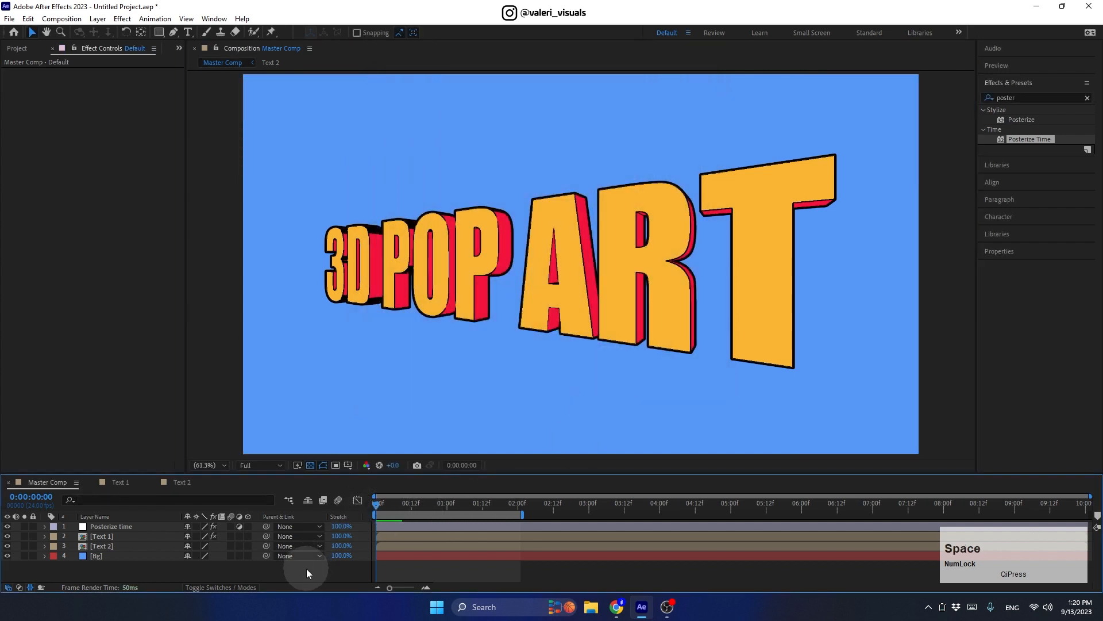